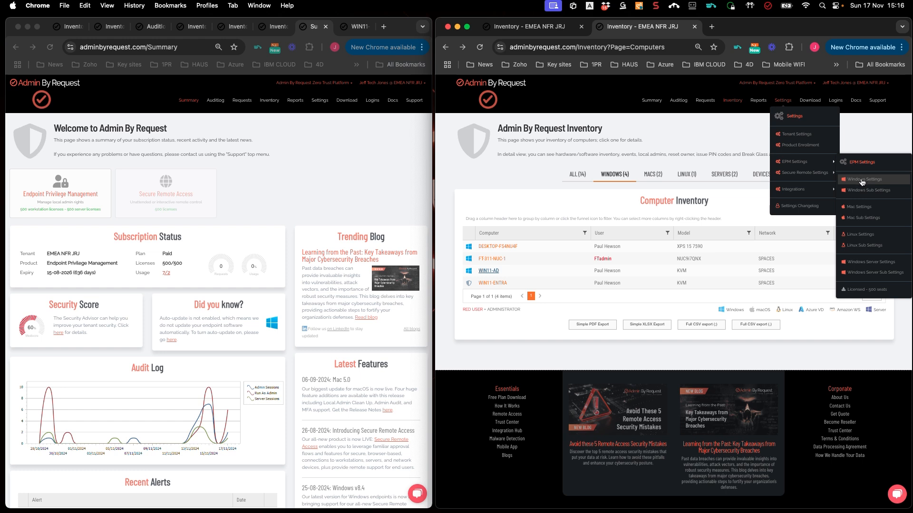
Step: Open the Windows workstation global settings and review the Authorization and App Control pre-approval pages
{"action": "left_click", "coordinate": [276, 155]}
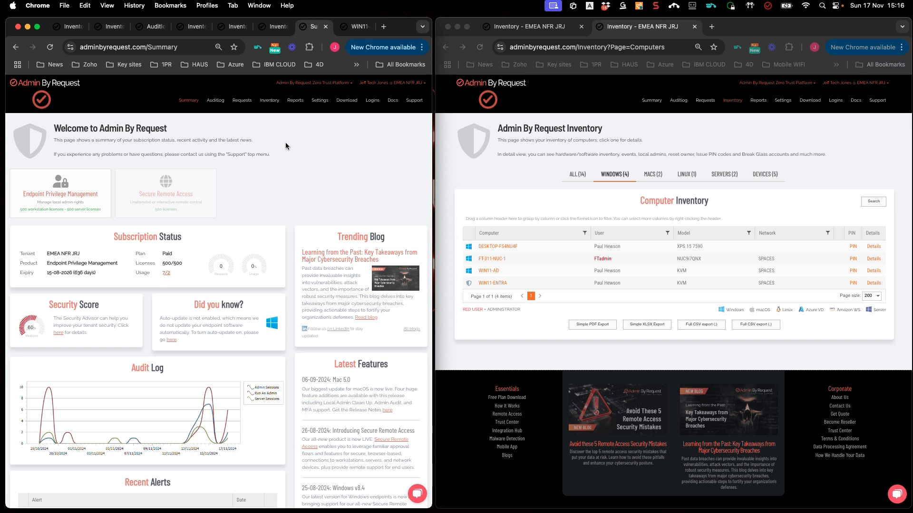
{"action": "mouse_move", "coordinate": [320, 99]}
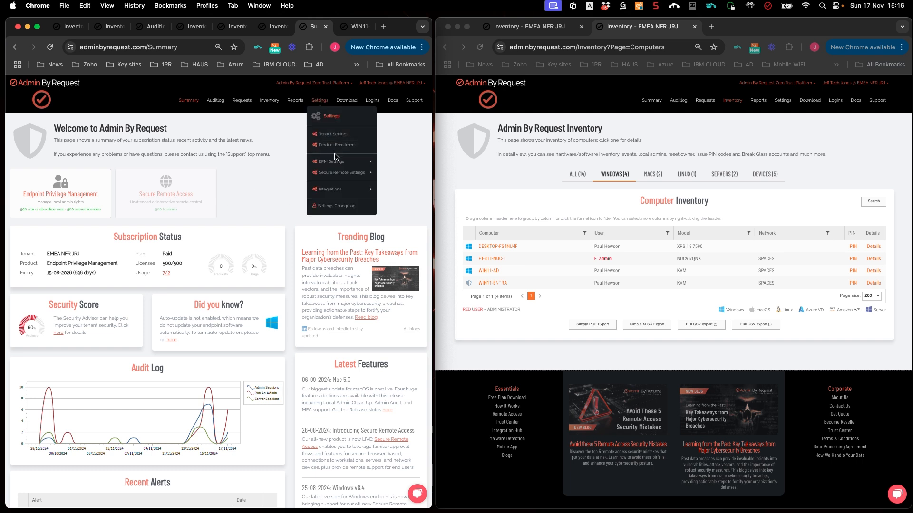
{"action": "mouse_move", "coordinate": [339, 162]}
{"action": "left_click", "coordinate": [400, 183]}
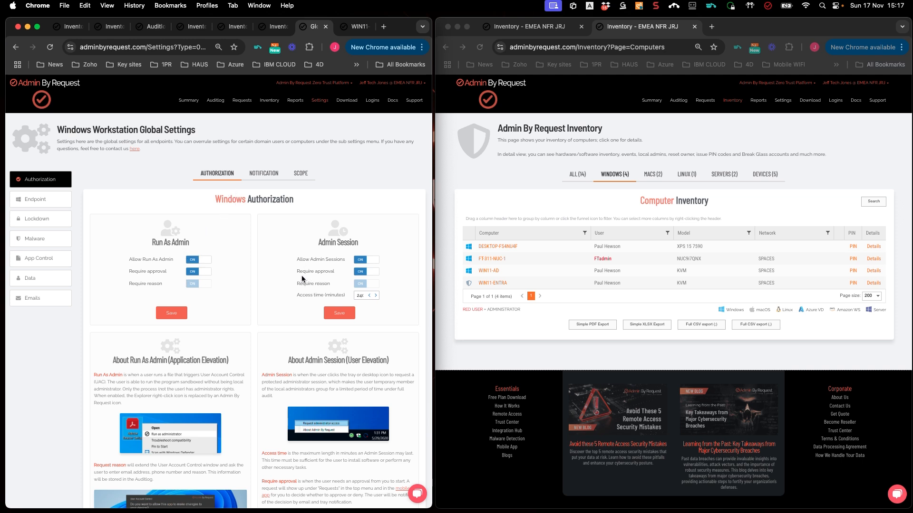
{"action": "left_click", "coordinate": [29, 260]}
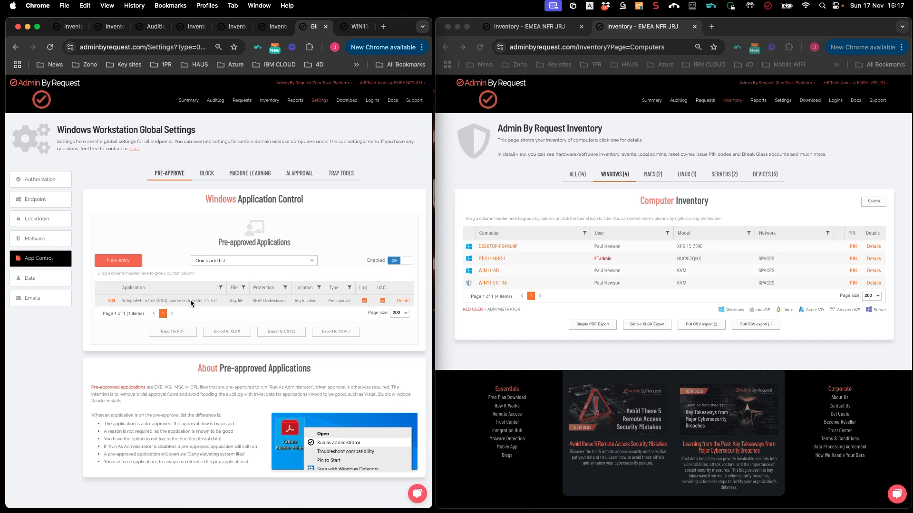
{"action": "left_click", "coordinate": [36, 180]}
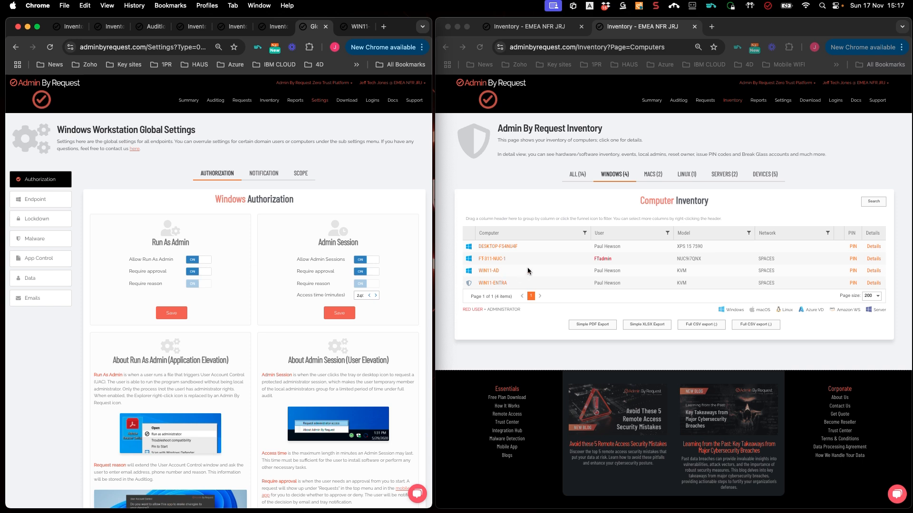
Step: Open the WIN11-AD details from the computer inventory, and shrink the mirrored phone window and move it clear of them
{"action": "left_click", "coordinate": [547, 272]}
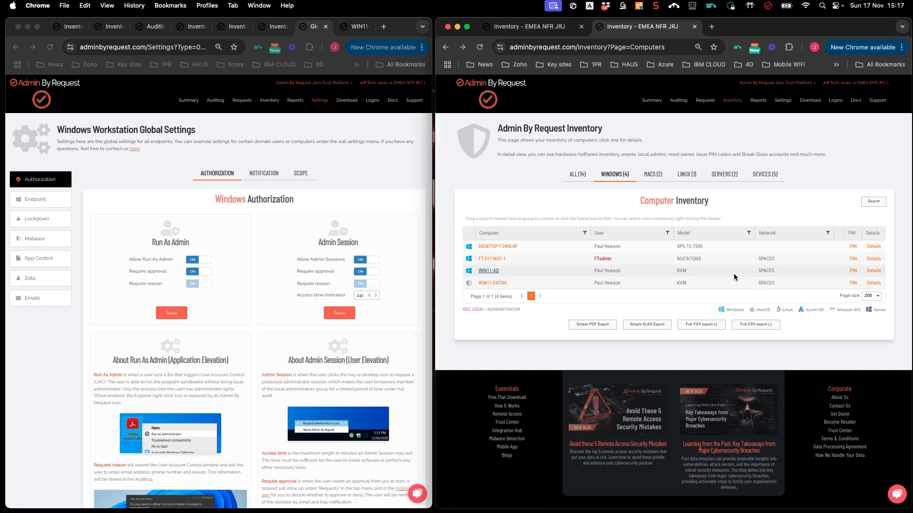
{"action": "left_click", "coordinate": [490, 272]}
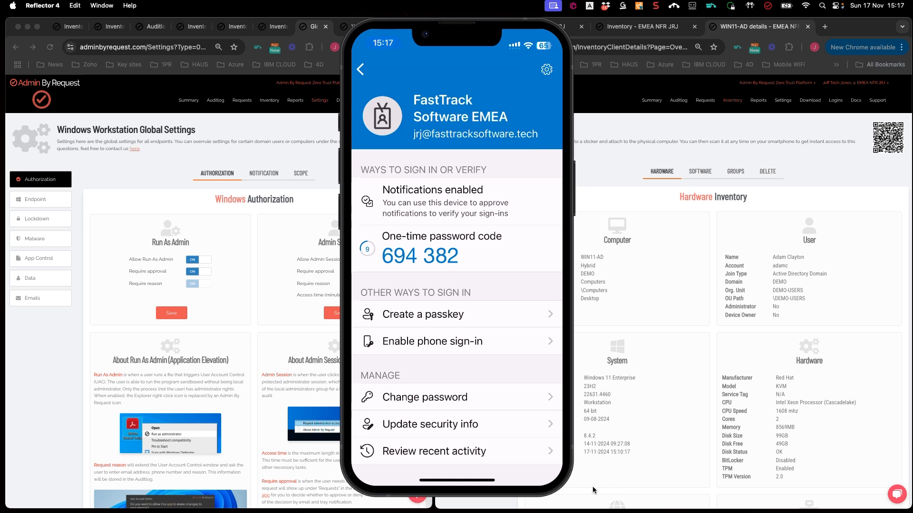
{"action": "left_click_drag", "start_coordinate": [567, 481], "coordinate": [454, 268]}
{"action": "left_click_drag", "start_coordinate": [374, 39], "coordinate": [50, 269]}
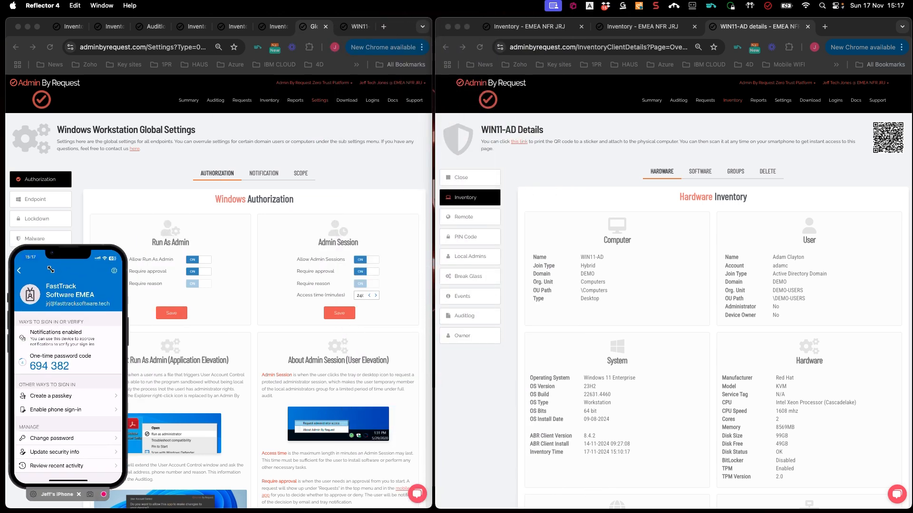
Step: Start an Unattended Access remote control session for WIN11-AD
{"action": "left_click", "coordinate": [464, 218]}
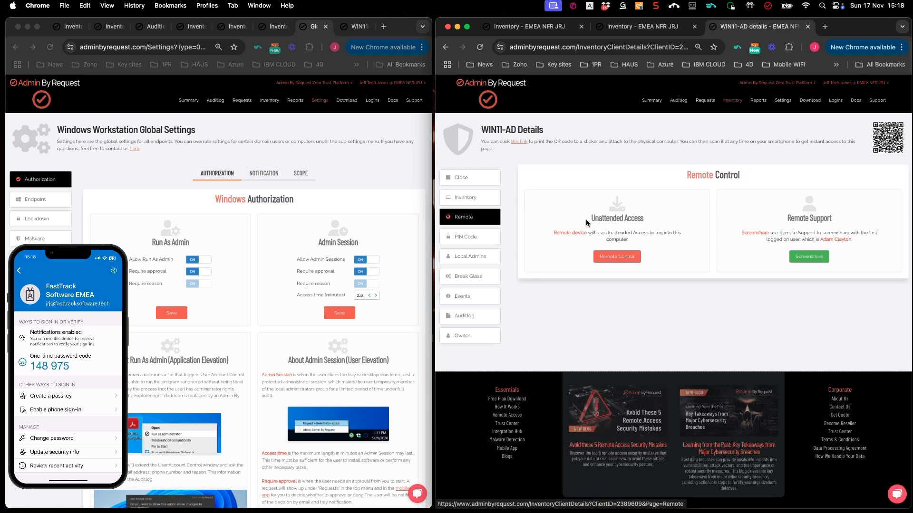
{"action": "left_click", "coordinate": [616, 258]}
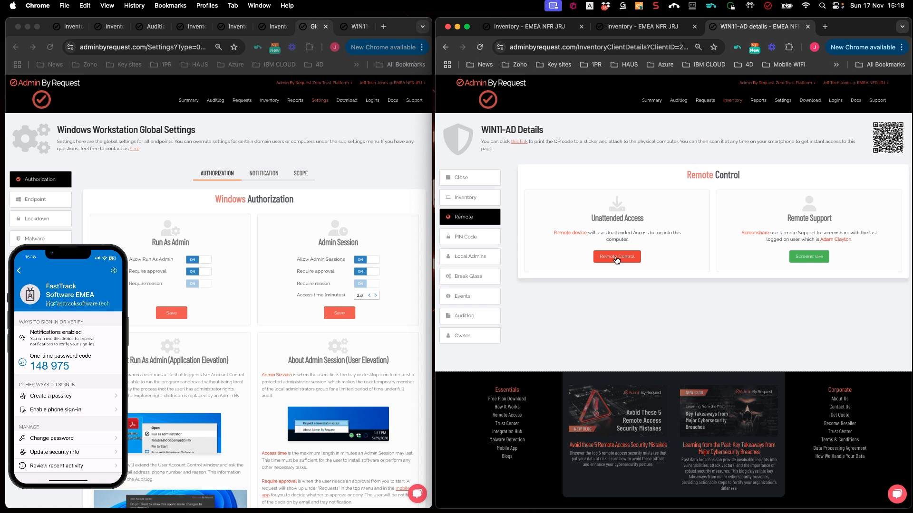
{"action": "left_click", "coordinate": [616, 259]}
{"action": "left_click", "coordinate": [617, 259]}
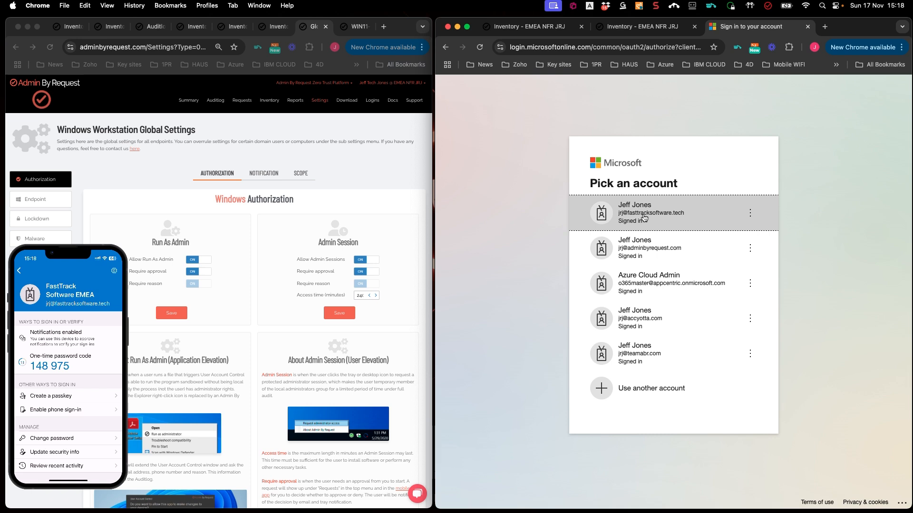
Step: Verify the FastTrack Software Microsoft account with its password, and connect to WIN11-AD using the saved SRA UA domain login and password
{"action": "left_click", "coordinate": [645, 217]}
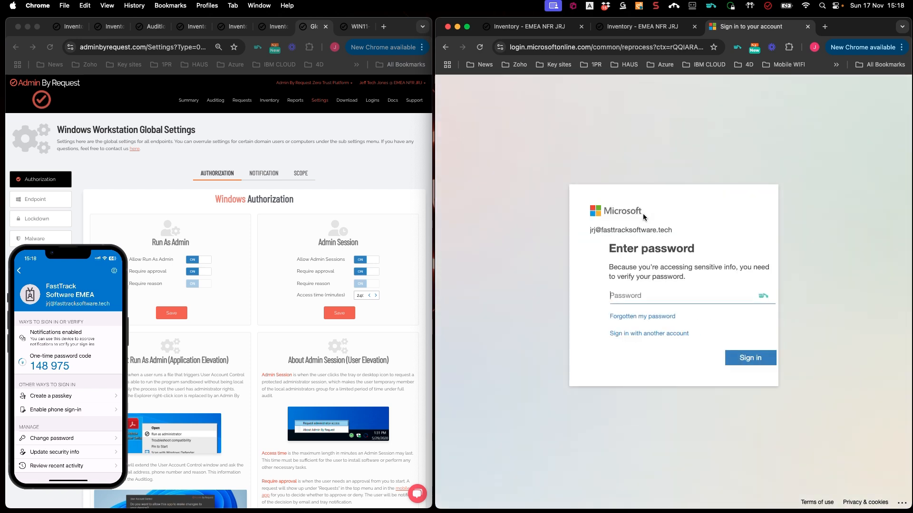
{"action": "left_click", "coordinate": [744, 296]}
{"action": "left_click", "coordinate": [653, 347]}
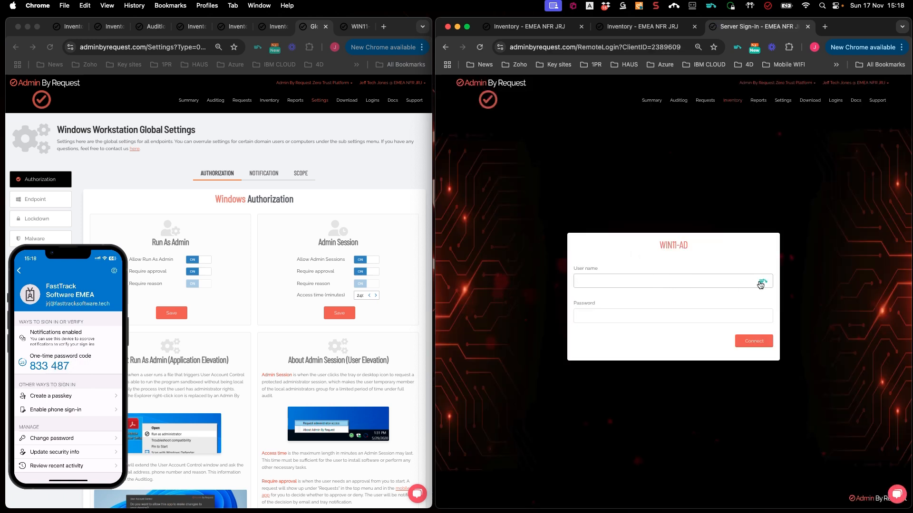
{"action": "left_click", "coordinate": [763, 282]}
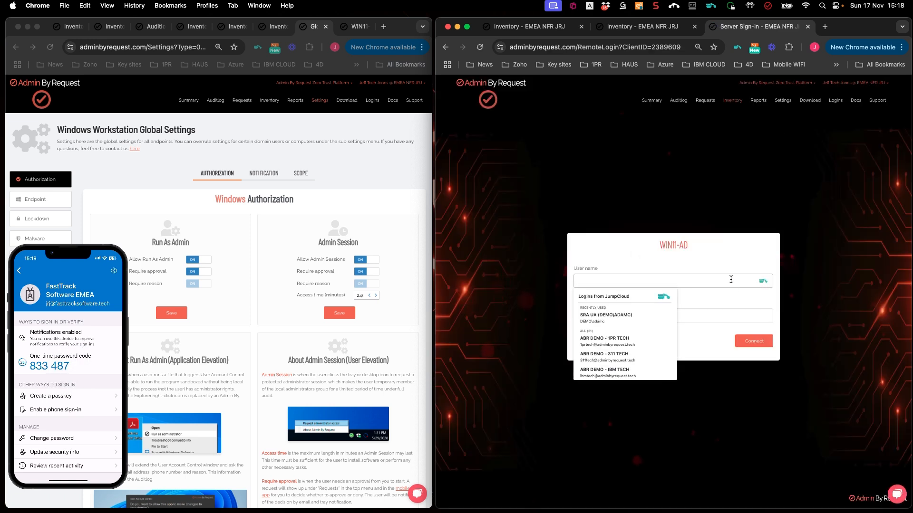
{"action": "left_click", "coordinate": [632, 318]}
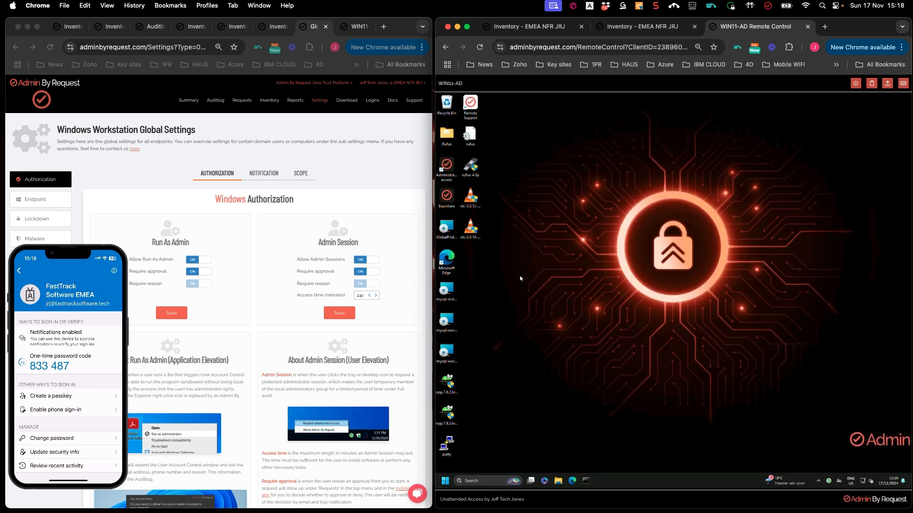
Step: Check the Connectivity details of the Admin By Request client on the remote WIN11-AD desktop and close its window
{"action": "left_click", "coordinate": [829, 481]}
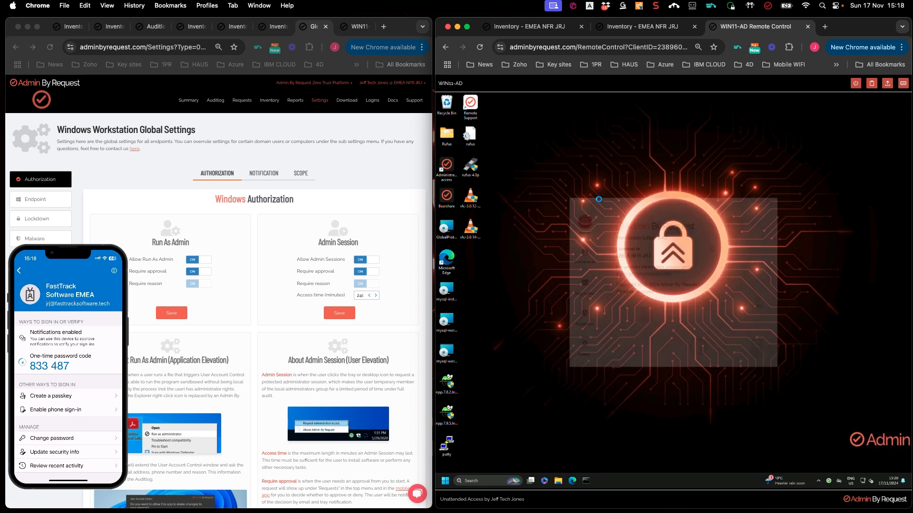
{"action": "left_click", "coordinate": [586, 257]}
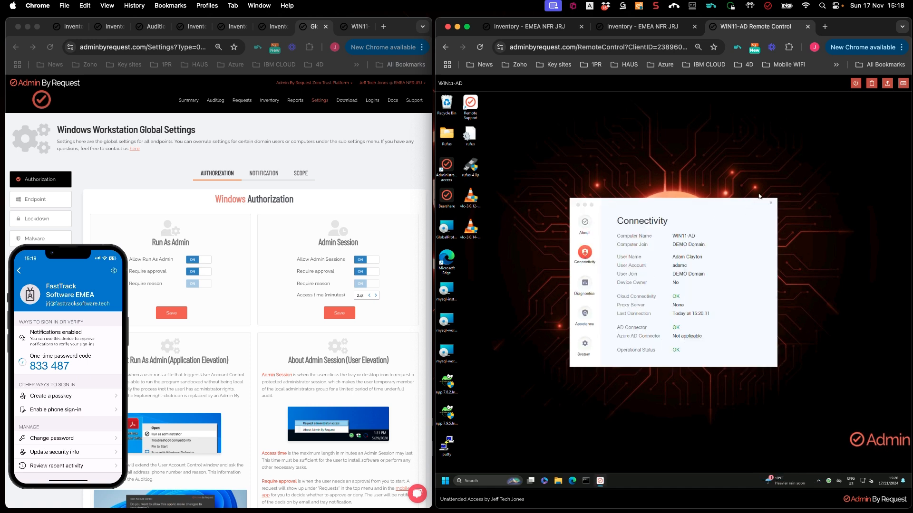
{"action": "left_click", "coordinate": [771, 203]}
Step: Close the browser tab holding the disconnected WIN11-AD remote session
{"action": "left_click", "coordinate": [141, 193]}
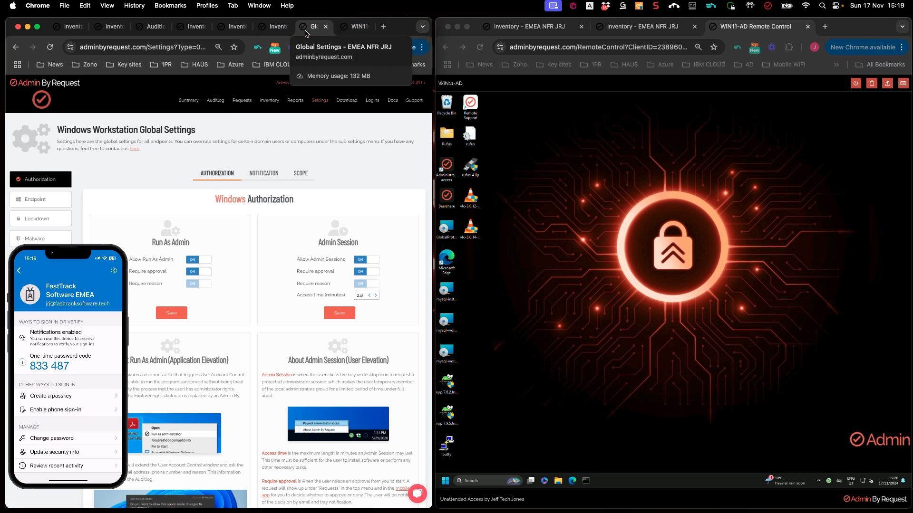
{"action": "left_click", "coordinate": [351, 29]}
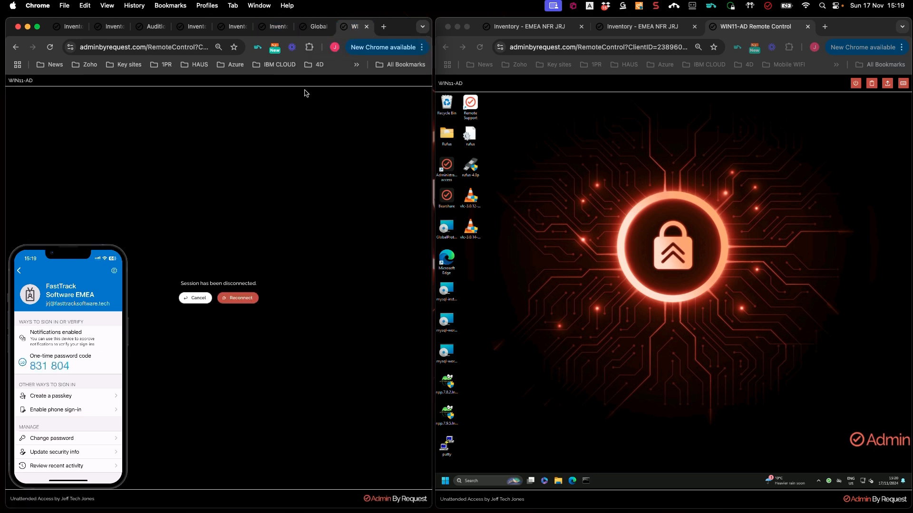
{"action": "left_click", "coordinate": [367, 27]}
Step: Duplicate the Global Settings browser tab and open the computer inventory in the copy
{"action": "right_click", "coordinate": [348, 28]}
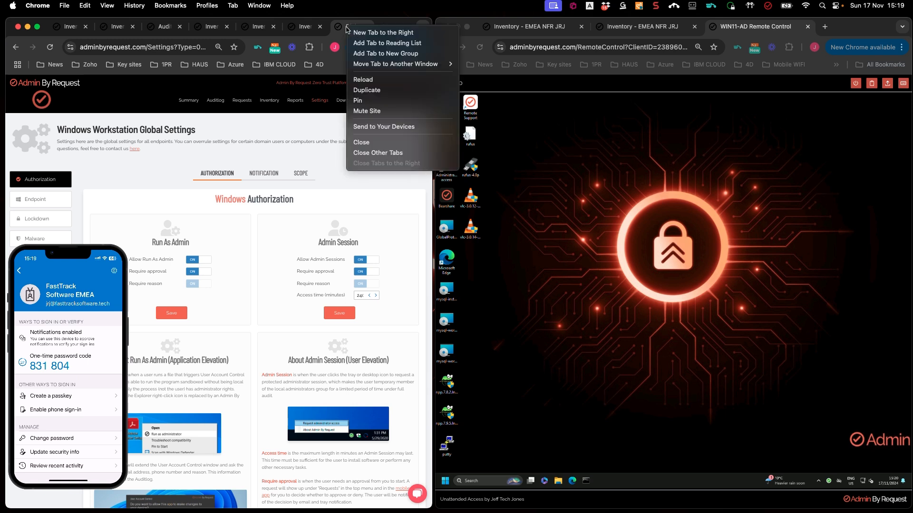
{"action": "left_click", "coordinate": [368, 90]}
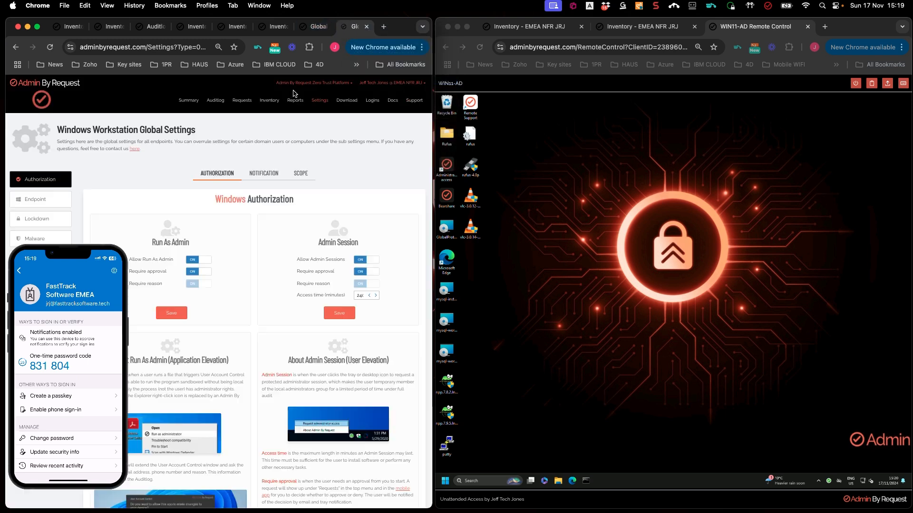
{"action": "left_click", "coordinate": [269, 102]}
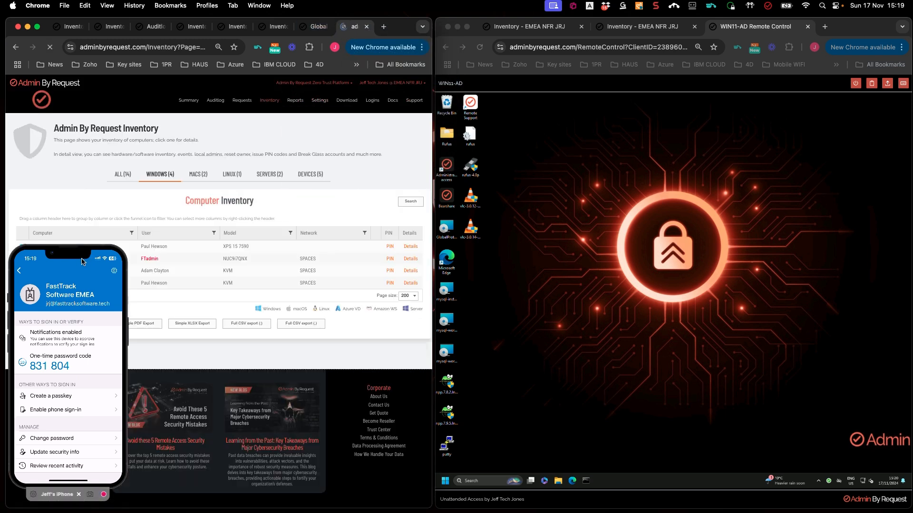
Step: Move the mirrored phone window off the computer inventory and open the WIN11-AD details there
{"action": "left_click", "coordinate": [74, 269]}
{"action": "left_click_drag", "start_coordinate": [77, 270], "coordinate": [838, 247]}
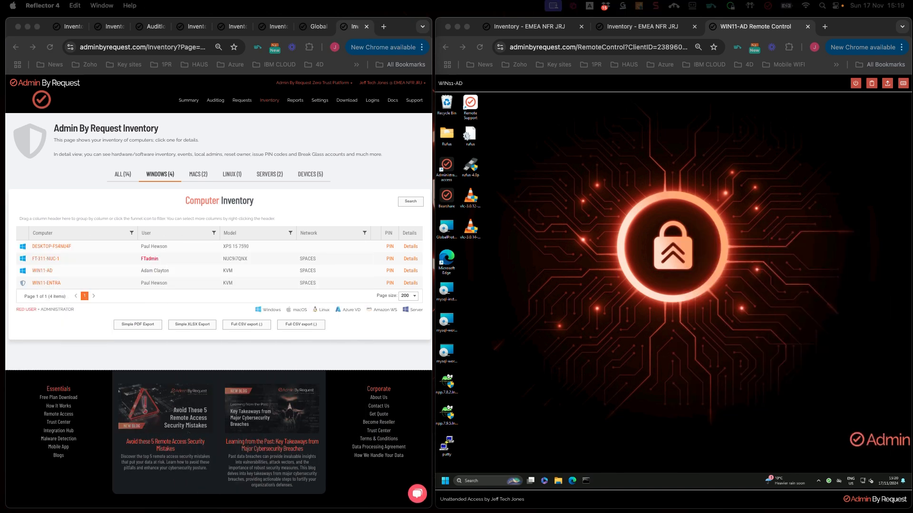
{"action": "left_click", "coordinate": [42, 272]}
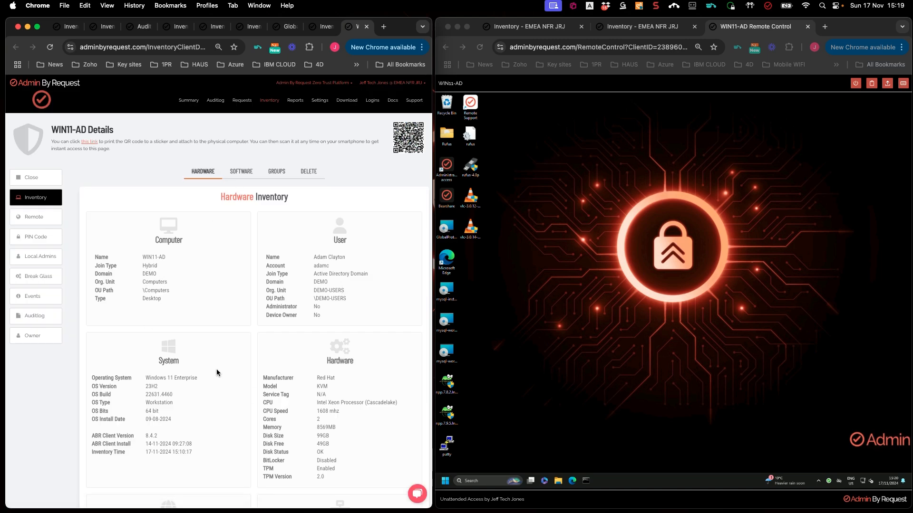
Step: Review the hardware, installed software and user and computer groups of WIN11-AD
{"action": "scroll", "coordinate": [216, 373], "scroll_direction": "down", "scroll_amount": 5}
{"action": "scroll", "coordinate": [217, 372], "scroll_direction": "up", "scroll_amount": 5}
{"action": "left_click", "coordinate": [242, 176]}
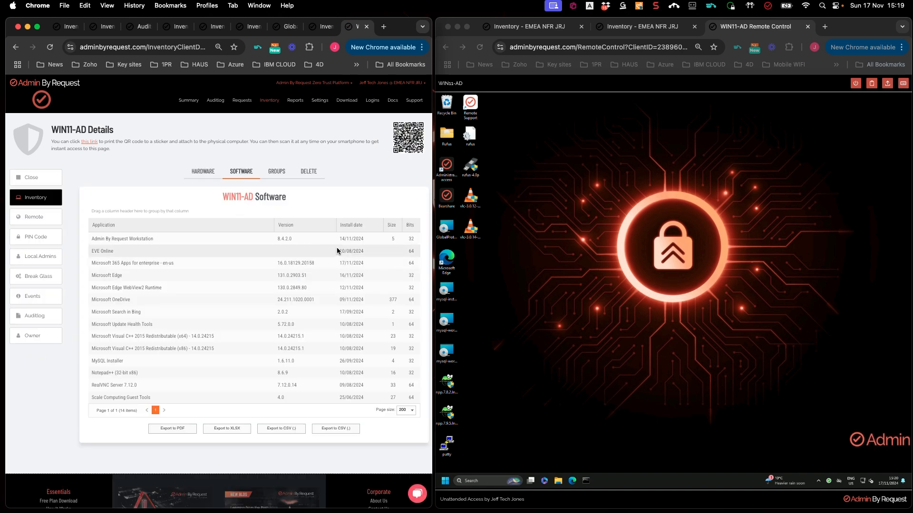
{"action": "left_click", "coordinate": [276, 174]}
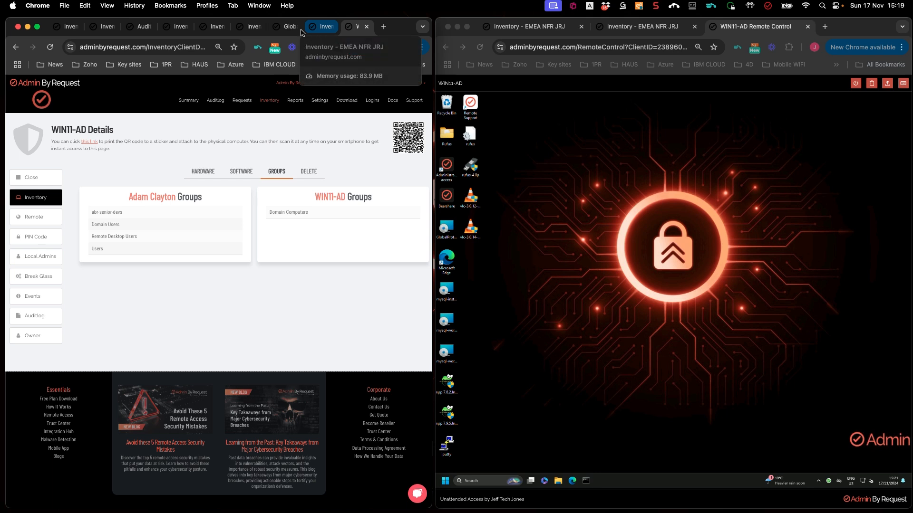
Step: Examine the global access scope options in the Windows authorization settings and return to the Run As Admin and Admin Session options
{"action": "left_click", "coordinate": [283, 29]}
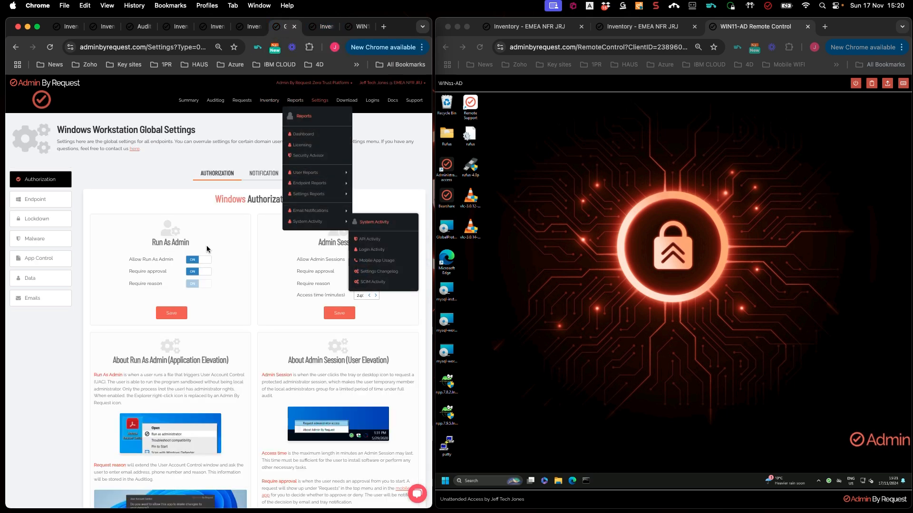
{"action": "left_click", "coordinate": [301, 174]}
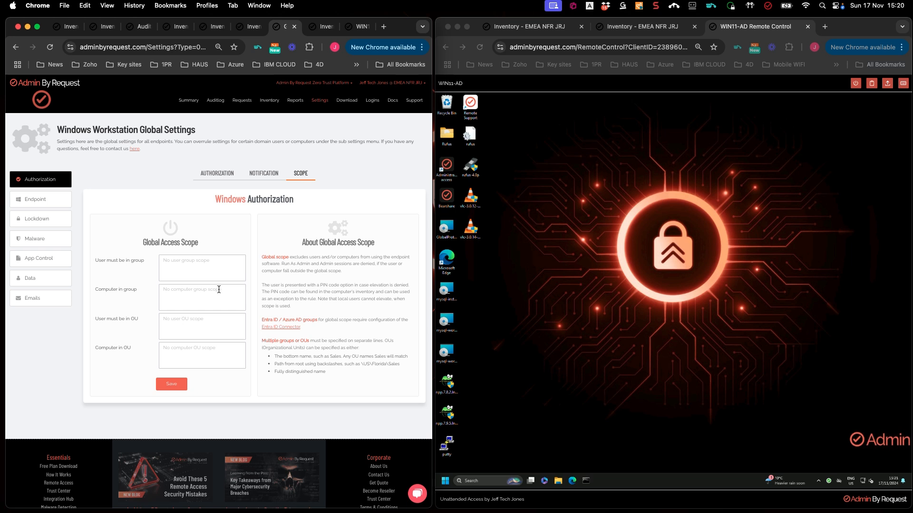
{"action": "left_click", "coordinate": [217, 175]}
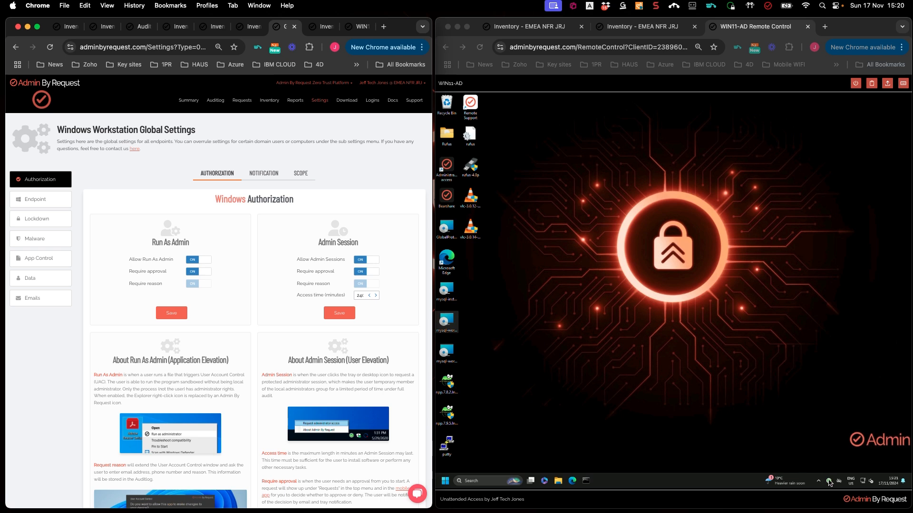
Step: Request administrator access on the remote WIN11-AD desktop with the reason "I need an admin session please!" and dismiss the confirmation
{"action": "left_click", "coordinate": [805, 464]}
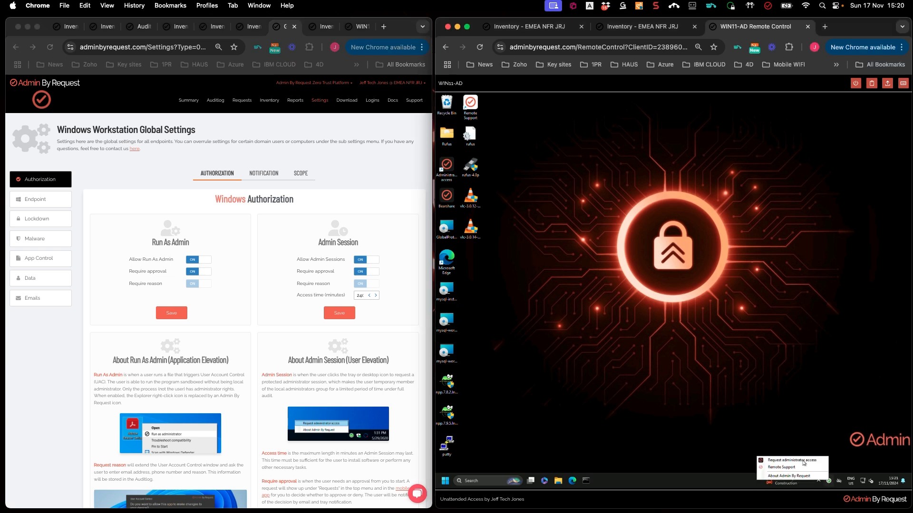
{"action": "left_click", "coordinate": [647, 317]}
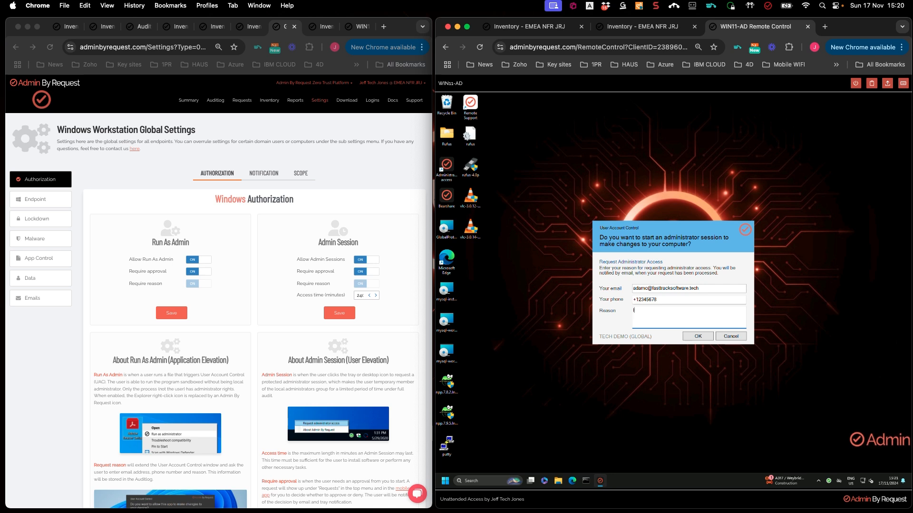
{"action": "type", "text": "I need an admin session please"}
{"action": "left_click", "coordinate": [697, 336]}
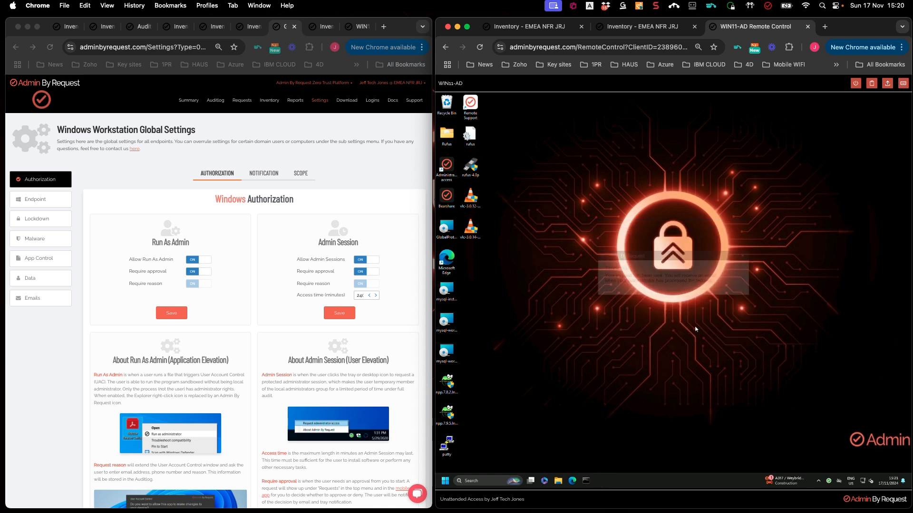
{"action": "left_click", "coordinate": [722, 308]}
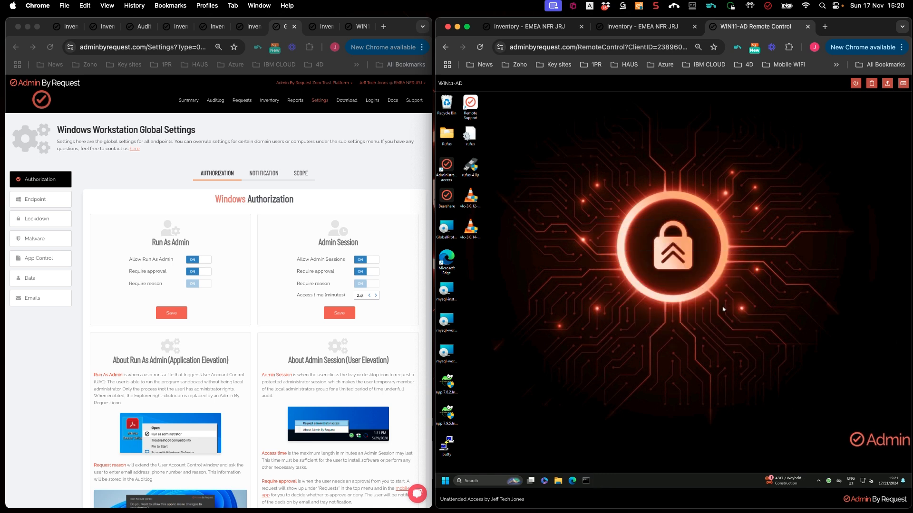
Step: Open the pending approval requests and approve the administrator session request for WIN11-AD
{"action": "left_click", "coordinate": [242, 119]}
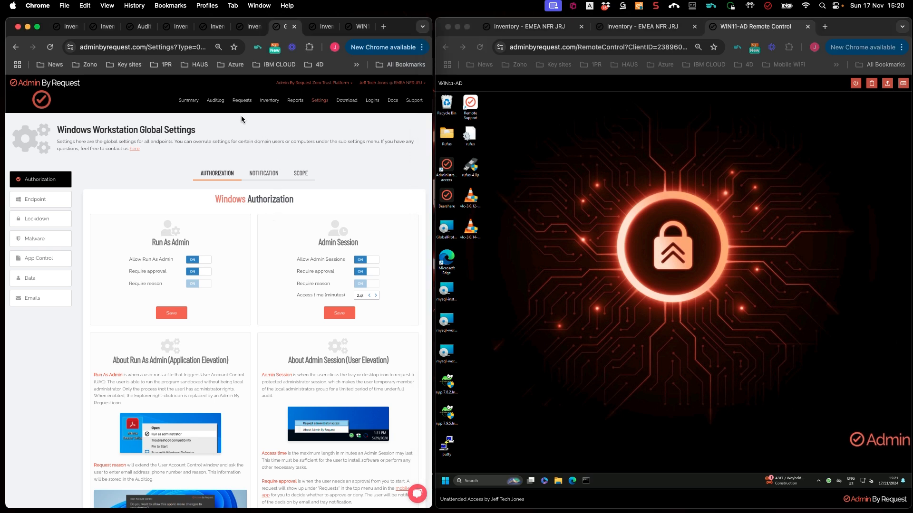
{"action": "left_click", "coordinate": [242, 102]}
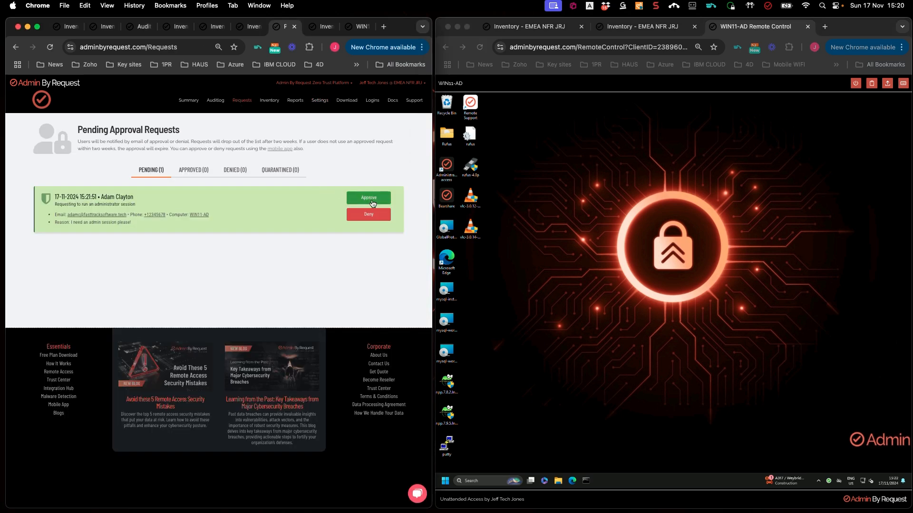
{"action": "left_click", "coordinate": [370, 202]}
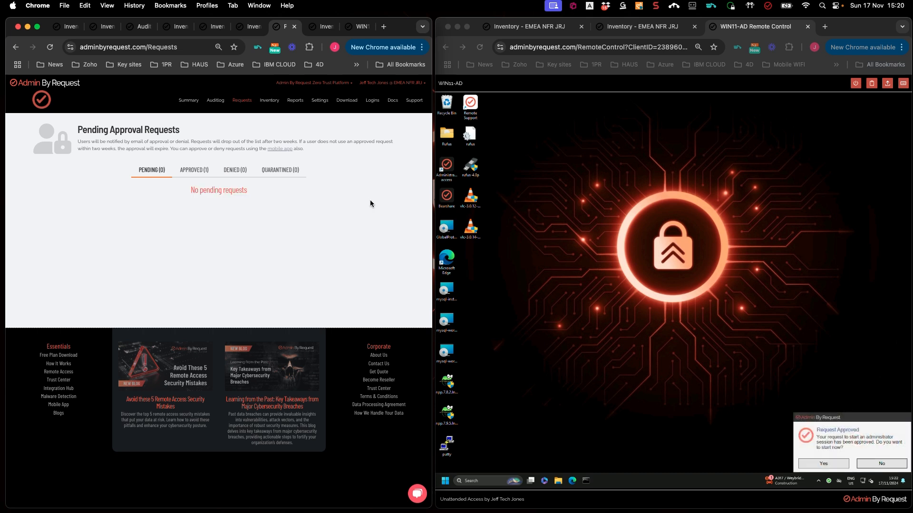
Step: Start the approved administrator session on the remote WIN11-AD desktop, accepting the code of conduct, and finish the session
{"action": "left_click", "coordinate": [825, 467]}
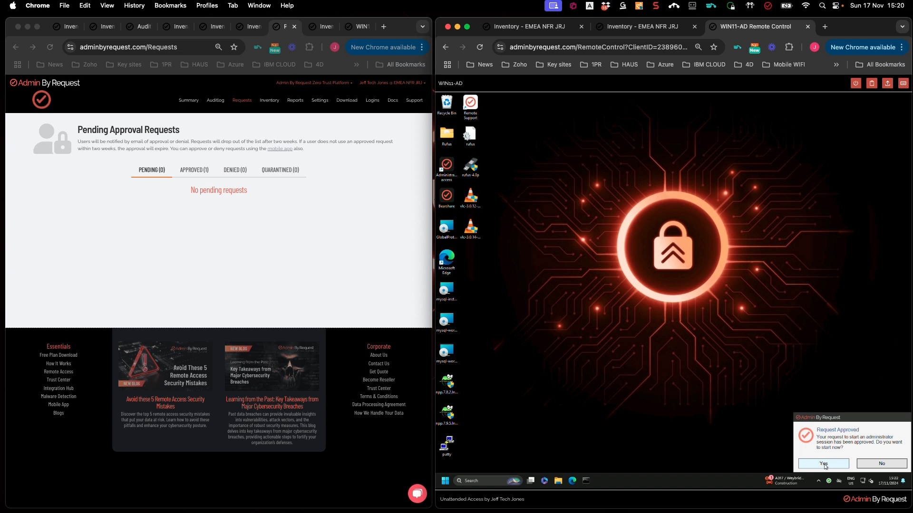
{"action": "left_click", "coordinate": [824, 466]}
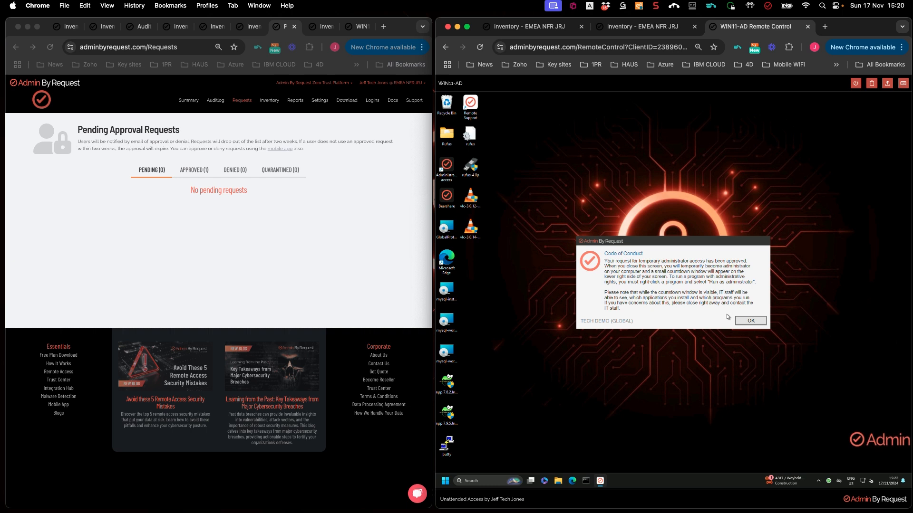
{"action": "left_click", "coordinate": [748, 322]}
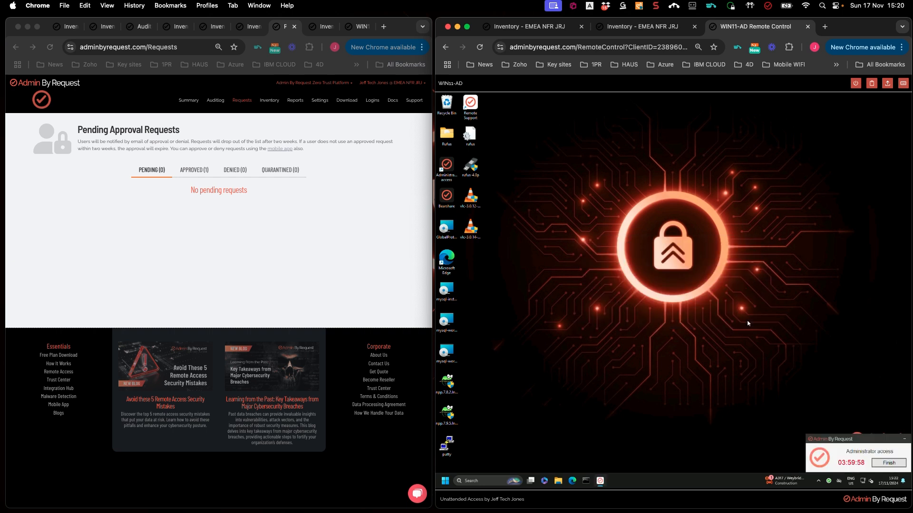
{"action": "left_click", "coordinate": [888, 463]}
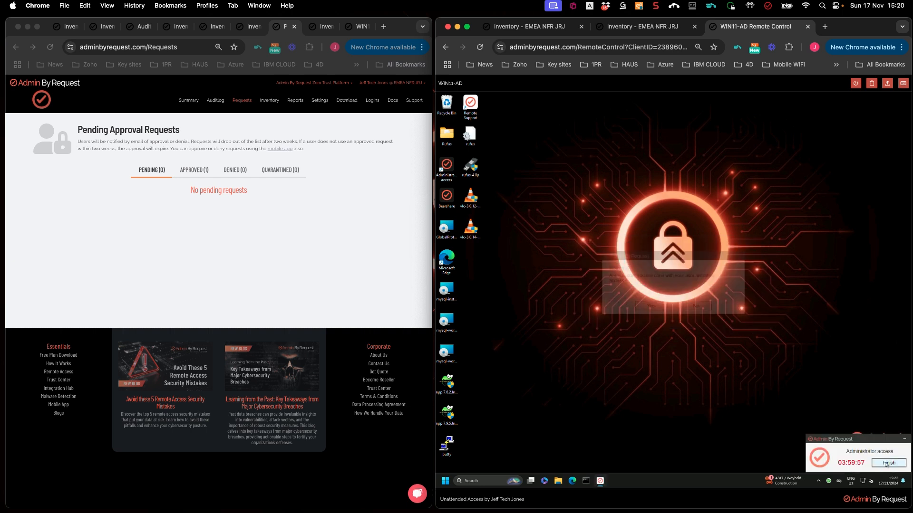
{"action": "left_click", "coordinate": [651, 305]}
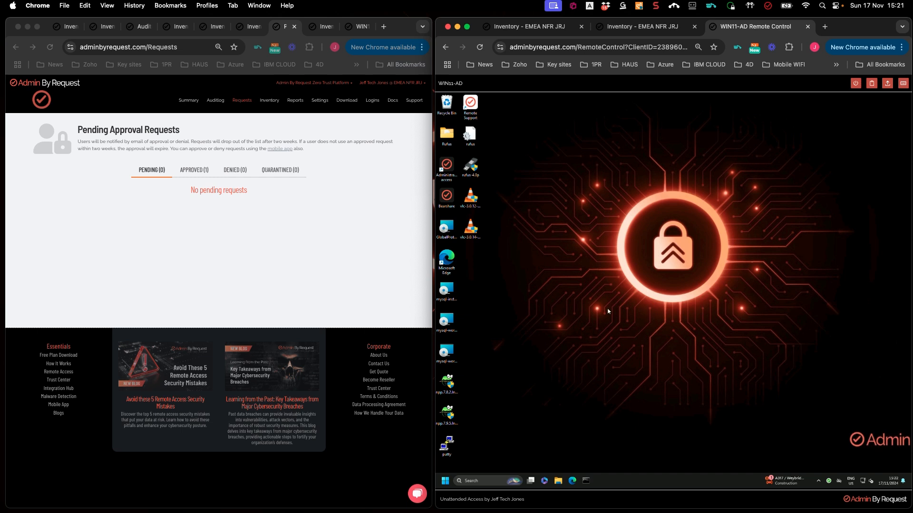
Step: Open the pre-approved applications list under App Control in the Windows workstation global settings
{"action": "left_click", "coordinate": [319, 100]}
{"action": "mouse_move", "coordinate": [342, 162]}
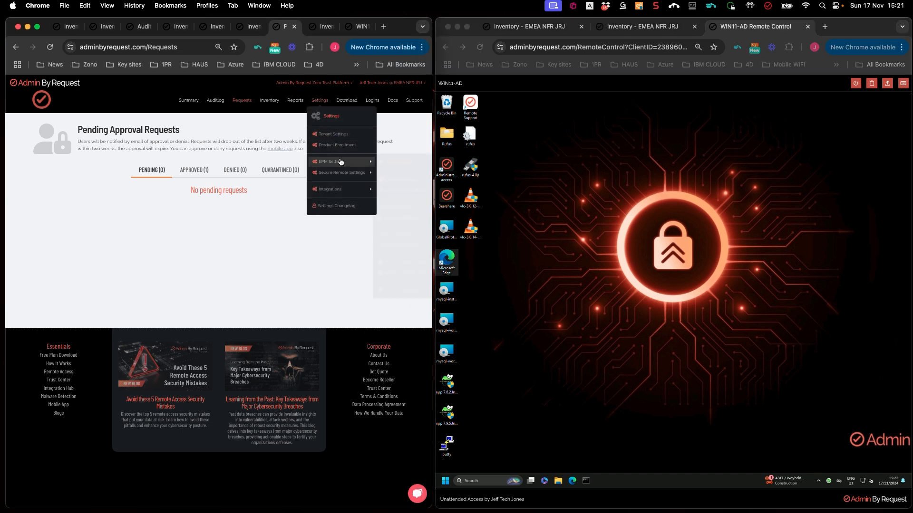
{"action": "left_click", "coordinate": [399, 181]}
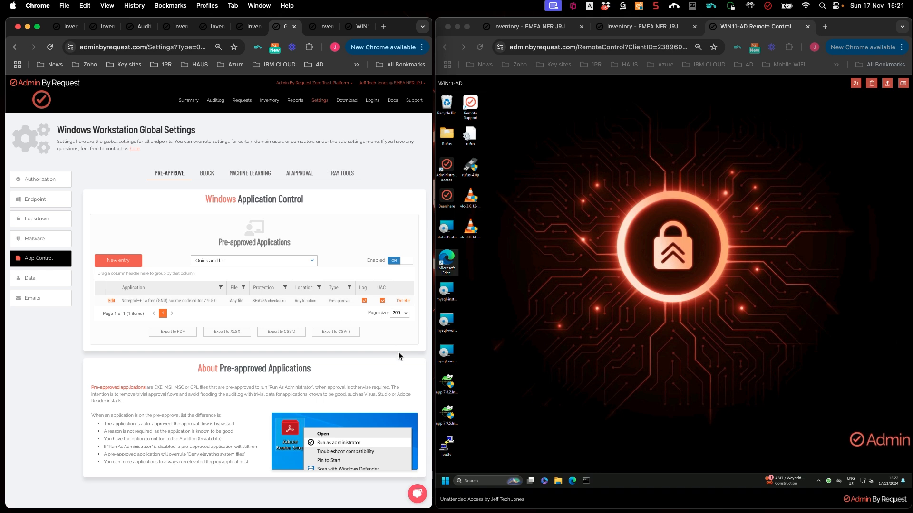
Step: Test elevating the pre-approved Notepad++ 7.9.5 installer and the other Notepad++ installer on the remote desktop, cancelling both
{"action": "left_click", "coordinate": [447, 415]}
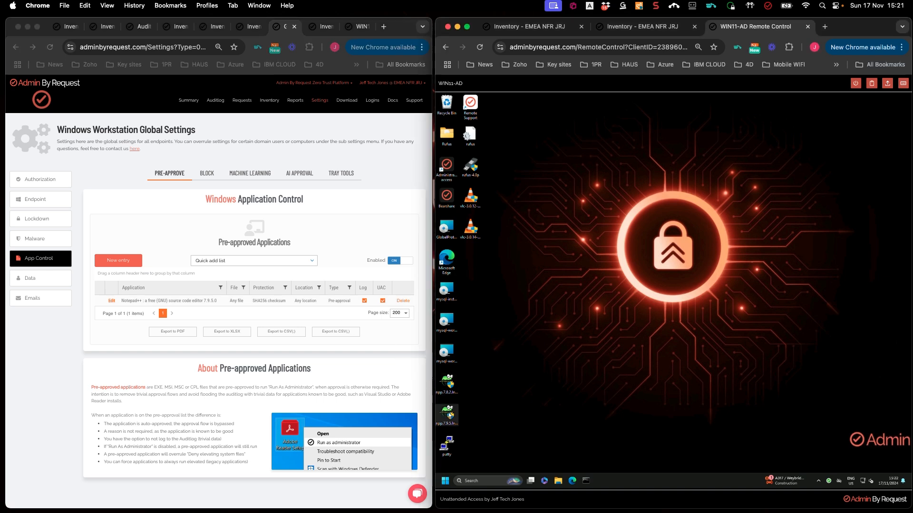
{"action": "double_click", "coordinate": [449, 415]}
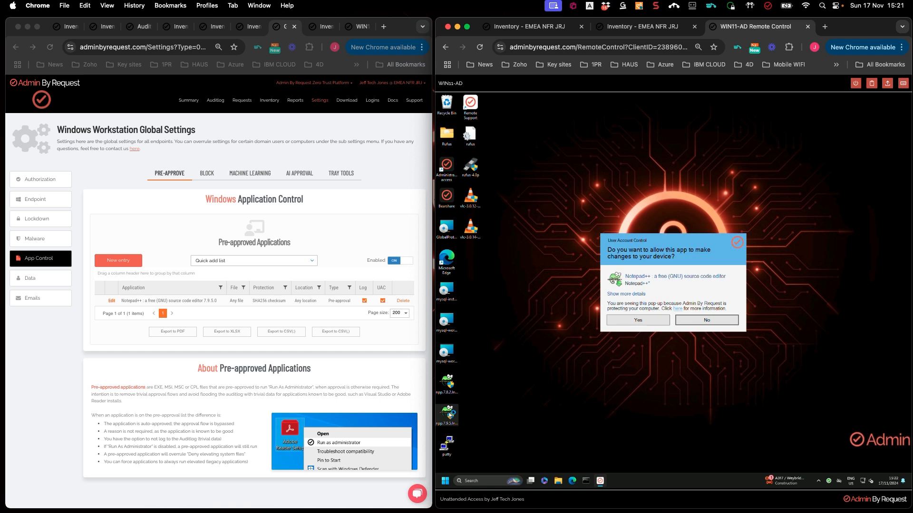
{"action": "left_click", "coordinate": [634, 322]}
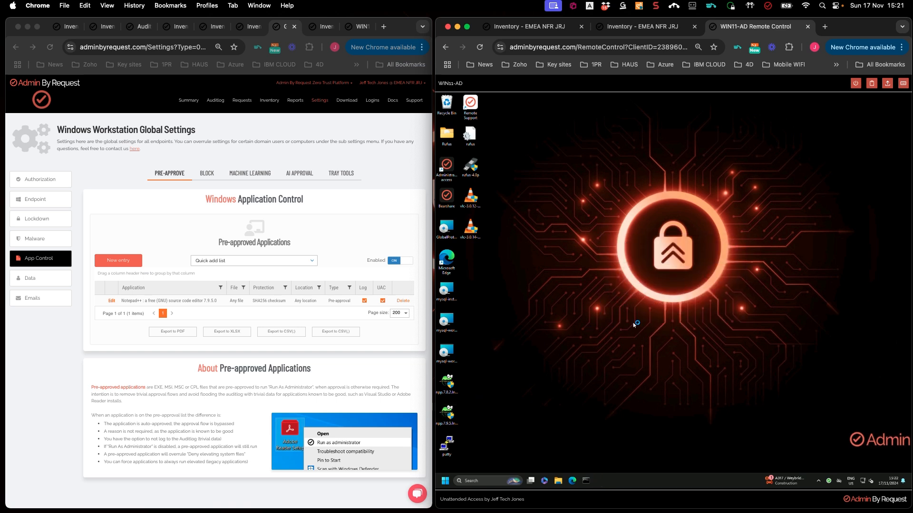
{"action": "left_click", "coordinate": [674, 300]}
{"action": "left_click", "coordinate": [736, 336]}
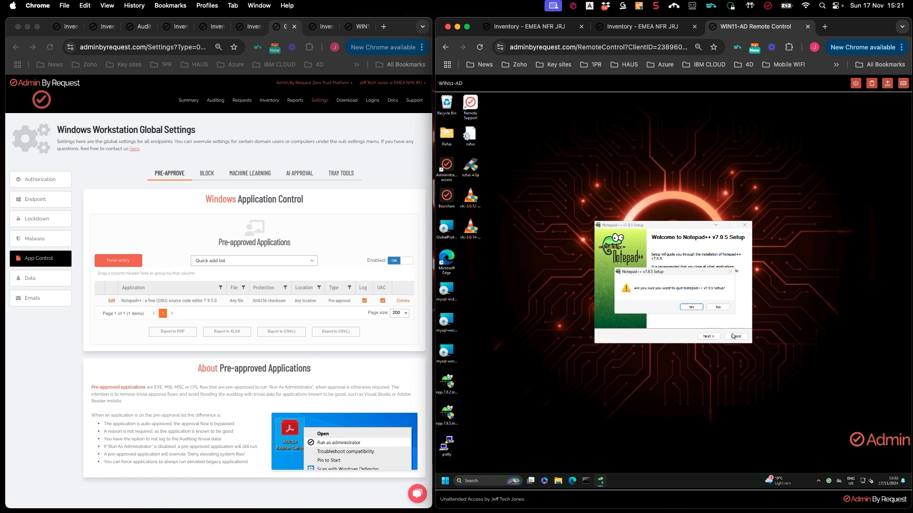
{"action": "left_click", "coordinate": [696, 305]}
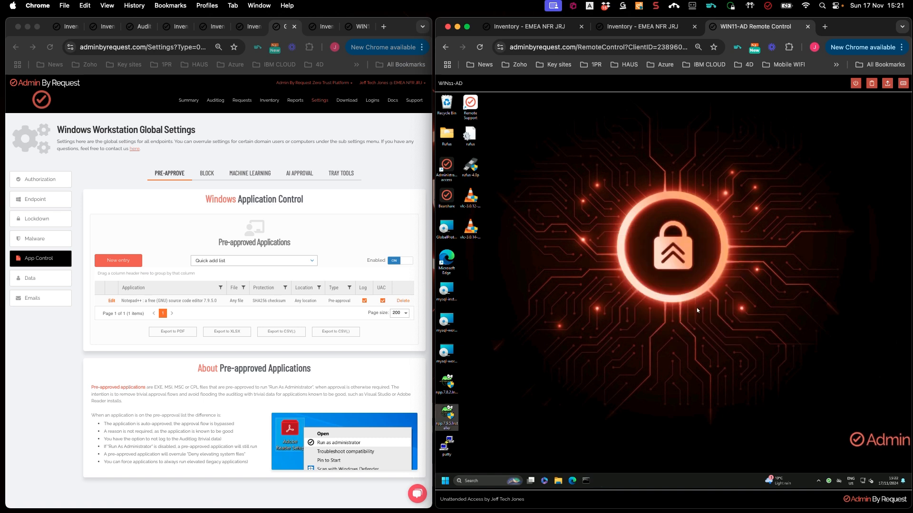
{"action": "double_click", "coordinate": [447, 384]}
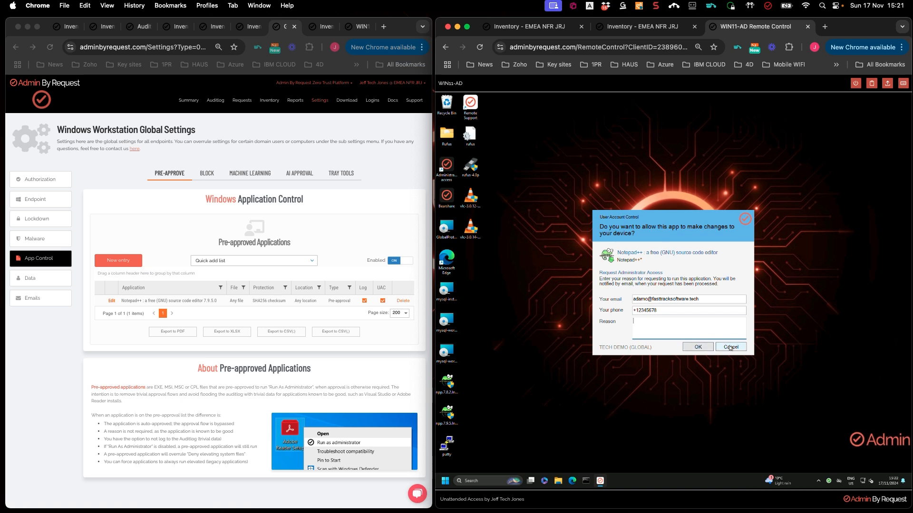
{"action": "left_click", "coordinate": [730, 347]}
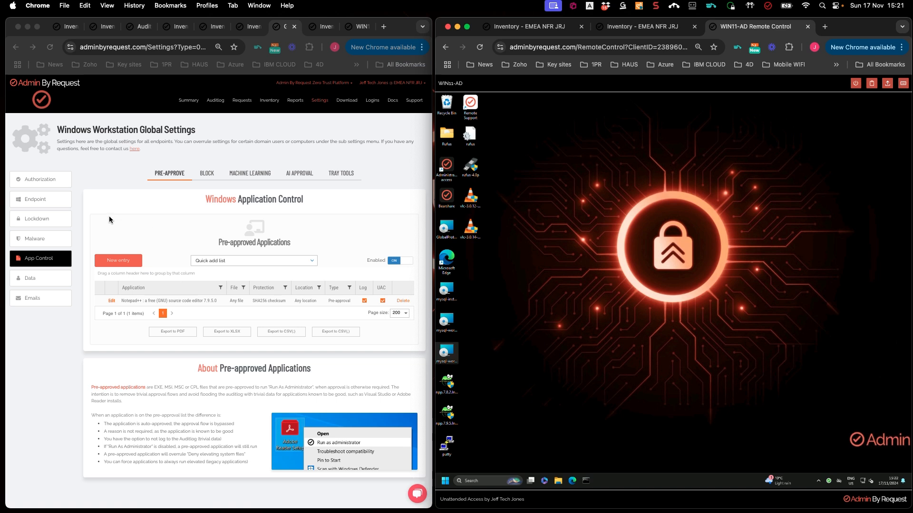
Step: Open the Windows workstation authorization settings and check the user's group memberships in the WIN11-AD details
{"action": "mouse_move", "coordinate": [319, 101]}
{"action": "mouse_move", "coordinate": [342, 161]}
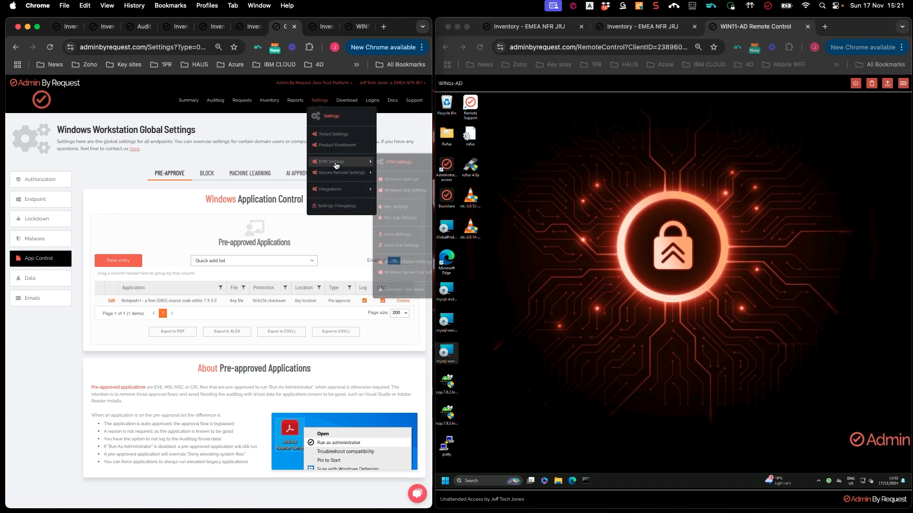
{"action": "left_click", "coordinate": [398, 181]}
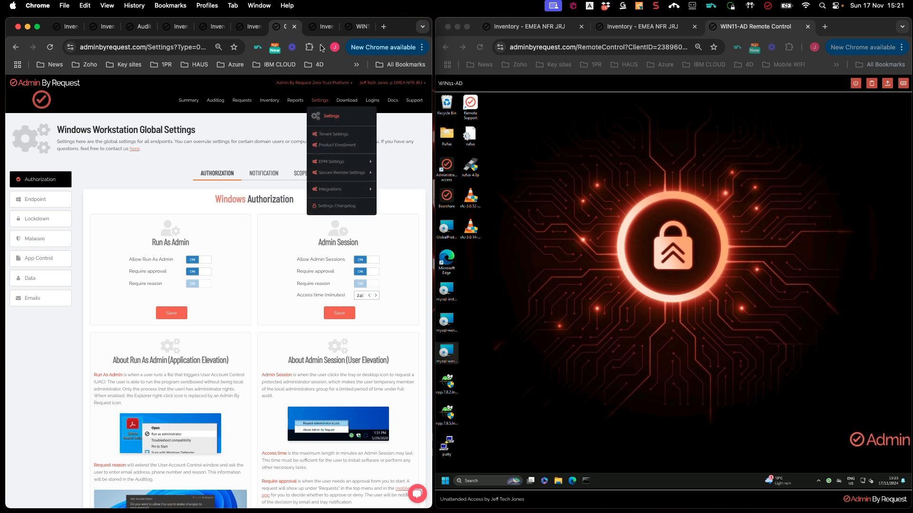
{"action": "left_click", "coordinate": [318, 27]}
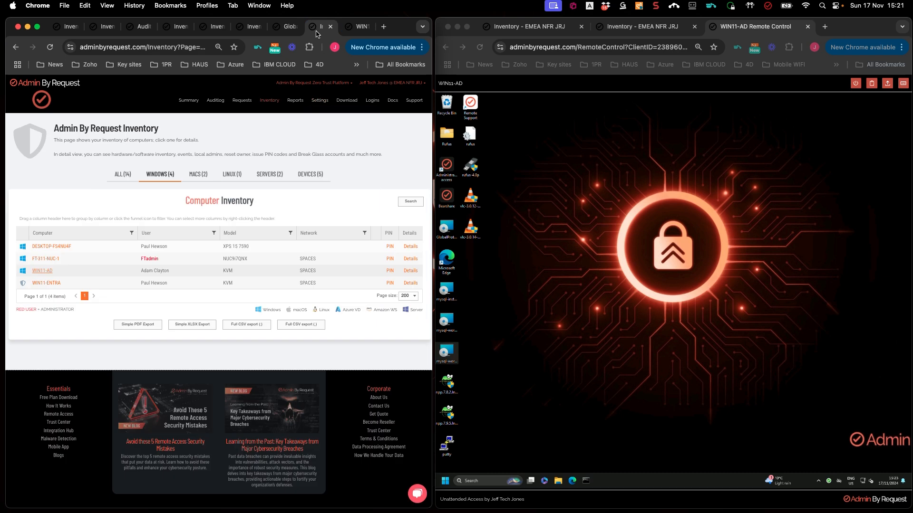
{"action": "left_click", "coordinate": [354, 28]}
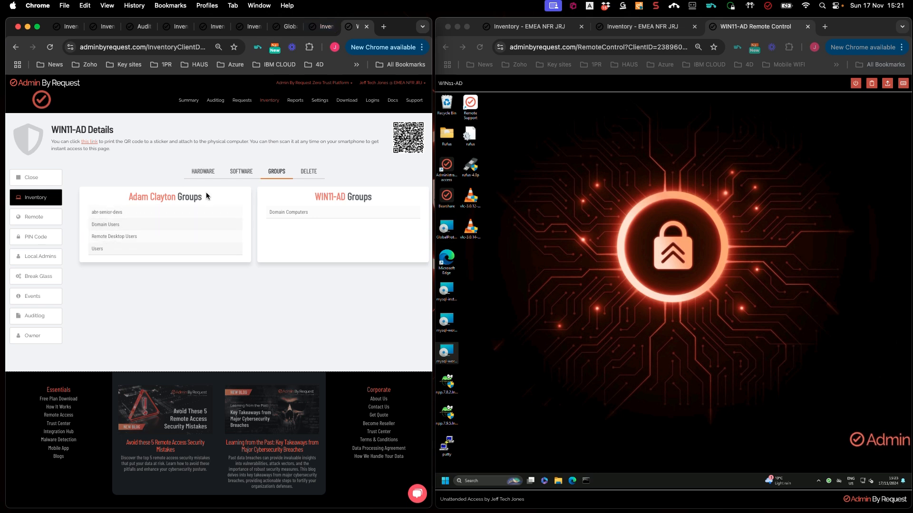
Step: Restrict the Windows global access scope to users in the group "abr-users" and save the setting
{"action": "left_click", "coordinate": [286, 26]}
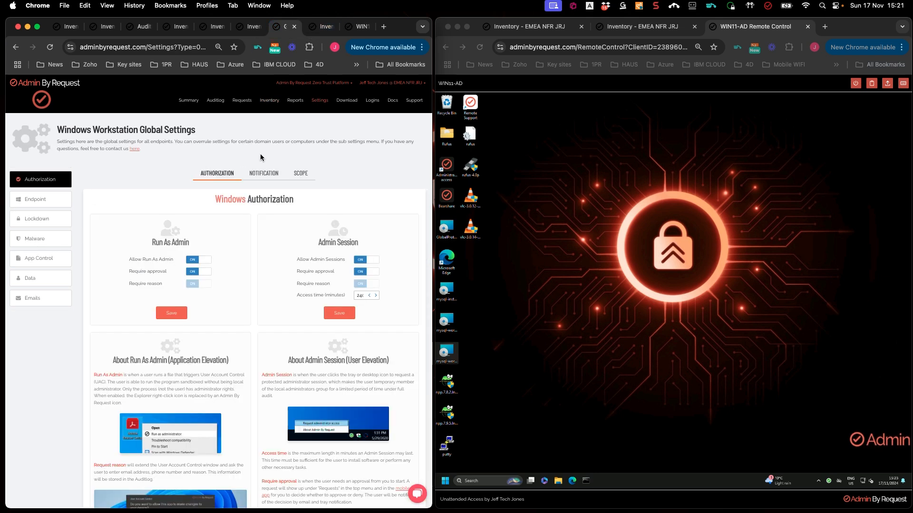
{"action": "left_click", "coordinate": [301, 174]}
{"action": "left_click", "coordinate": [195, 263]}
{"action": "type", "text": "abr-users"}
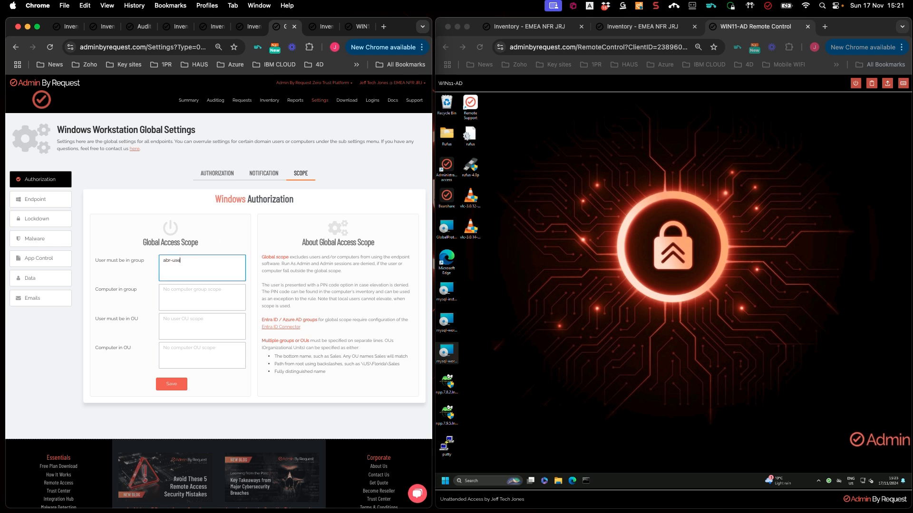
{"action": "left_click", "coordinate": [170, 386]}
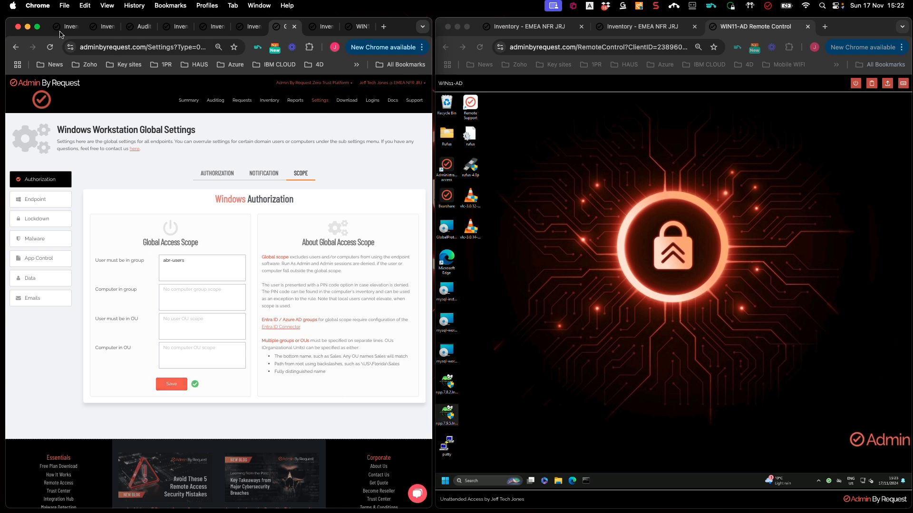
Step: Reload the Windows workstation global settings to check the note about the saved user scope
{"action": "left_click", "coordinate": [319, 107]}
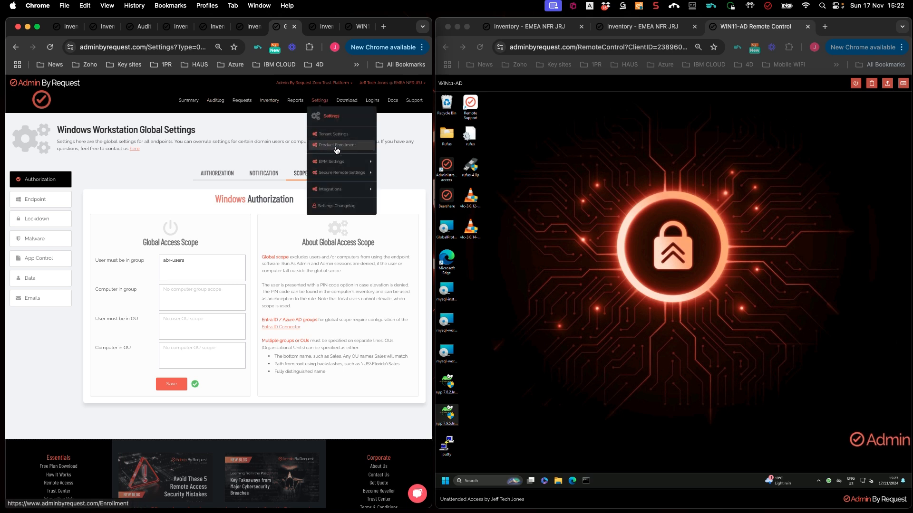
{"action": "mouse_move", "coordinate": [353, 163]}
{"action": "left_click", "coordinate": [399, 180]}
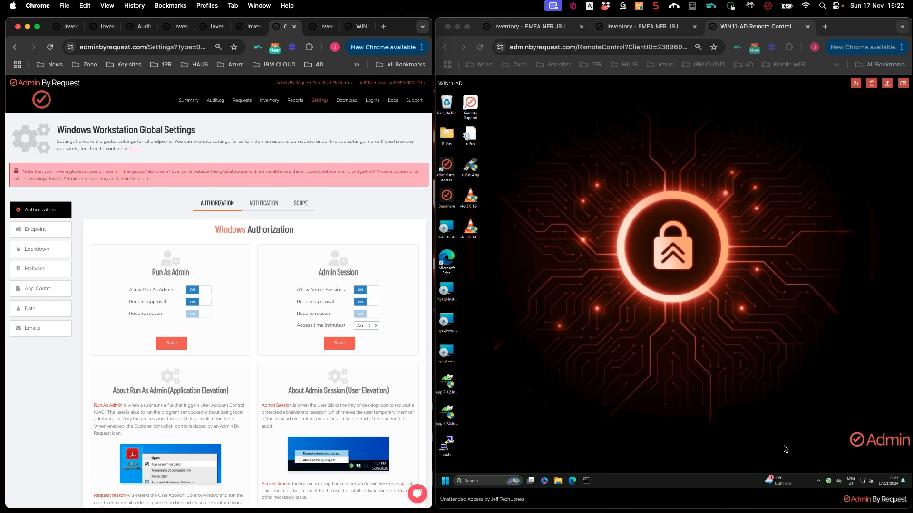
Step: Try requesting administrator access on the remote WIN11-AD desktop under the restricted scope and decline the PIN code option
{"action": "left_click", "coordinate": [829, 482]}
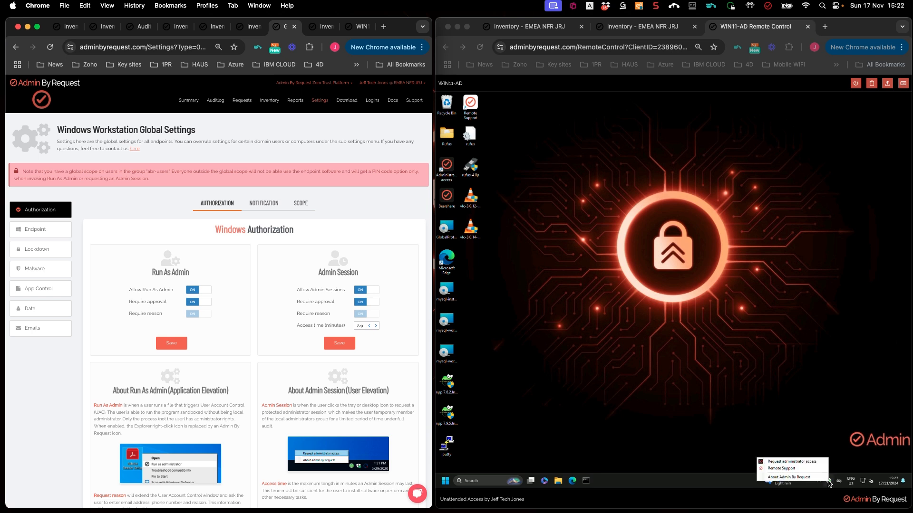
{"action": "left_click", "coordinate": [796, 463]}
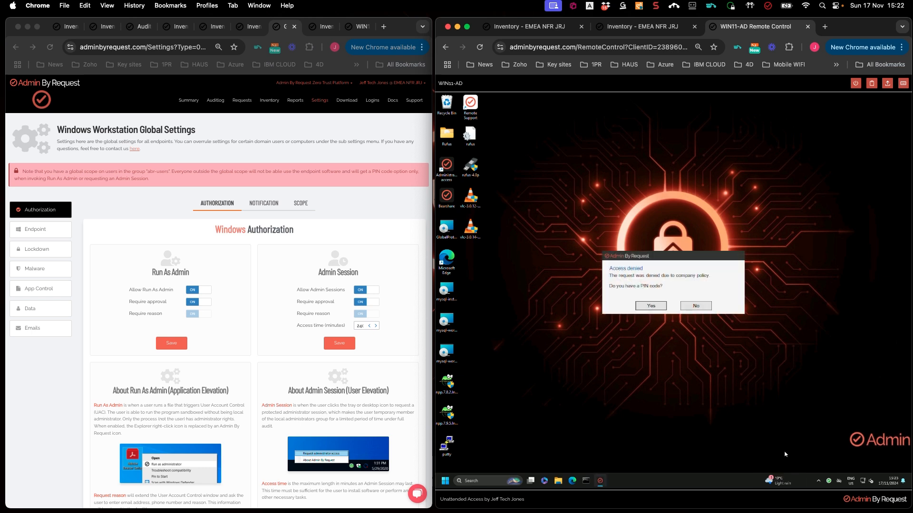
{"action": "left_click", "coordinate": [697, 307]}
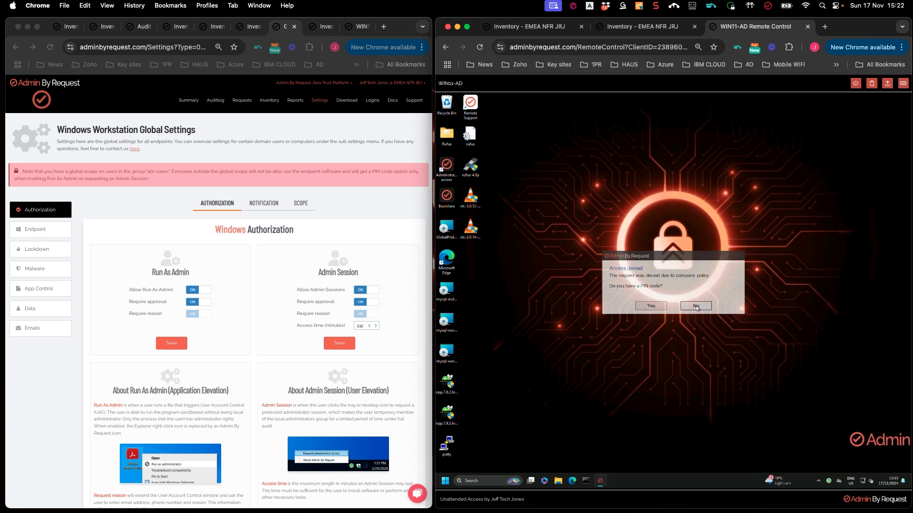
Step: Try running both Notepad++ installers on the remote desktop under the restricted scope, declining the PIN code option each time
{"action": "double_click", "coordinate": [446, 382]}
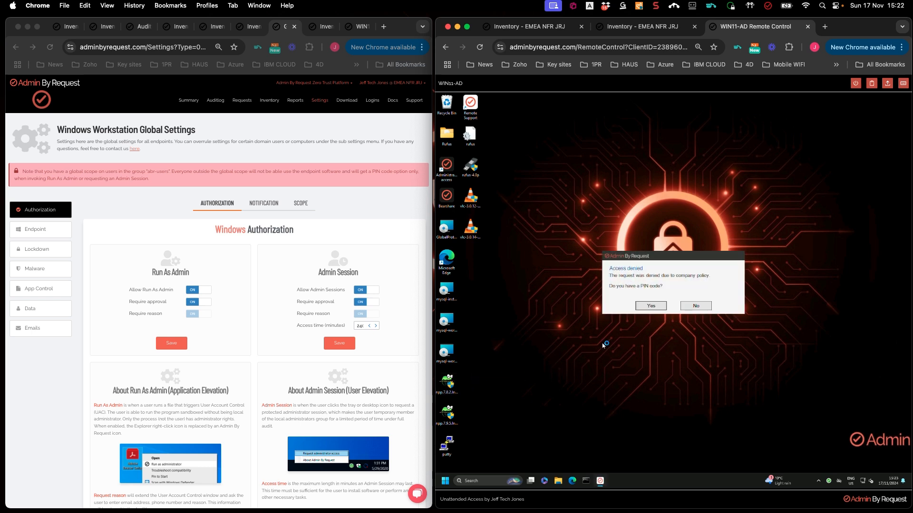
{"action": "left_click", "coordinate": [696, 305]}
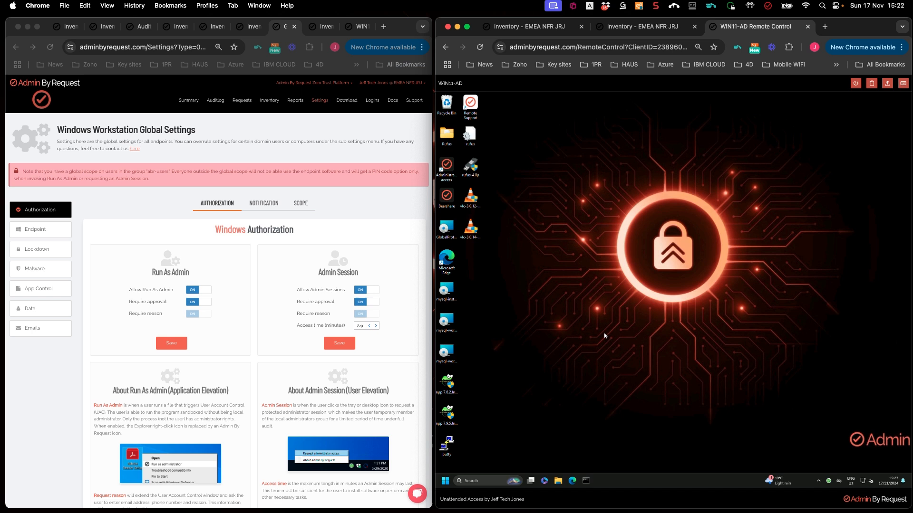
{"action": "double_click", "coordinate": [448, 415]}
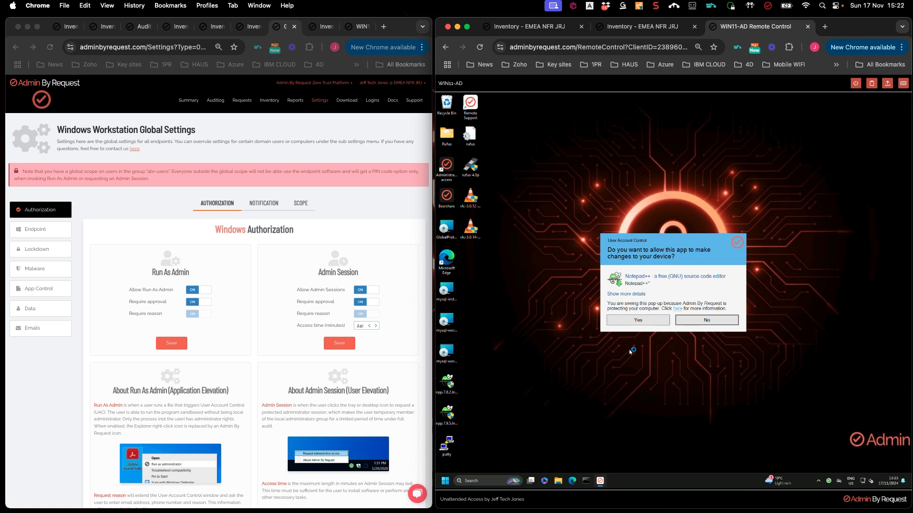
{"action": "left_click", "coordinate": [638, 321]}
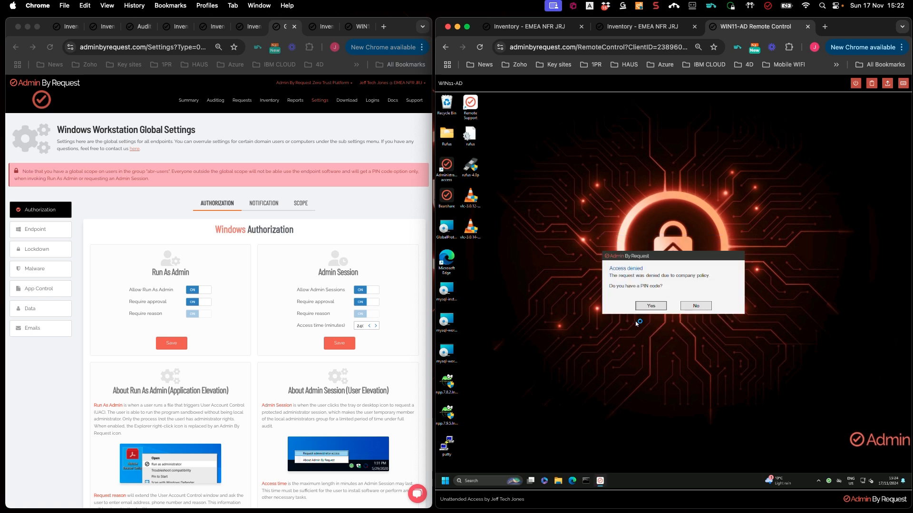
{"action": "left_click", "coordinate": [695, 307]}
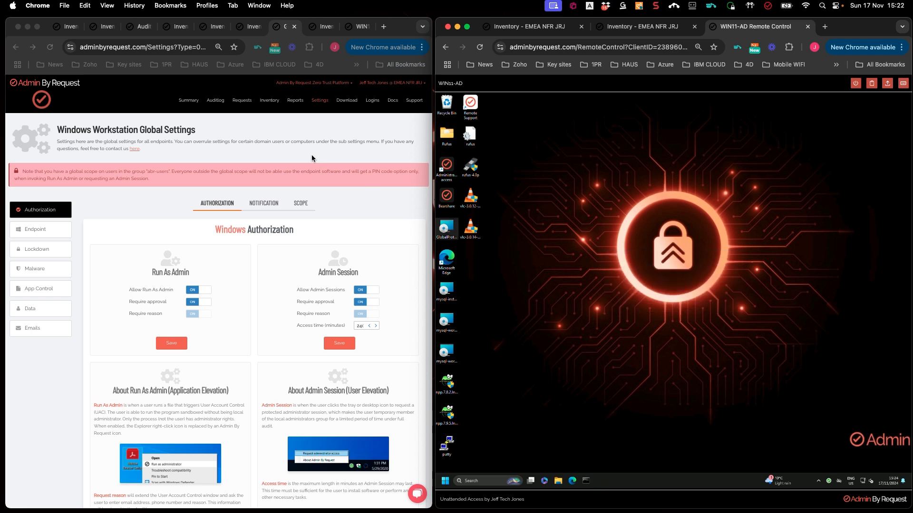
Step: Open the inventory details of WIN11-AD and copy the "Domain Computers" group name from the computer's groups
{"action": "left_click", "coordinate": [279, 119]}
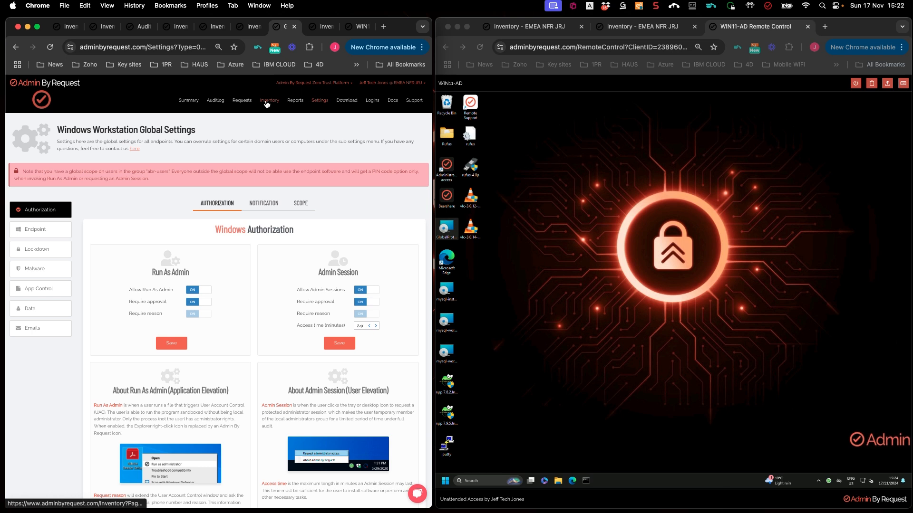
{"action": "left_click", "coordinate": [267, 103]}
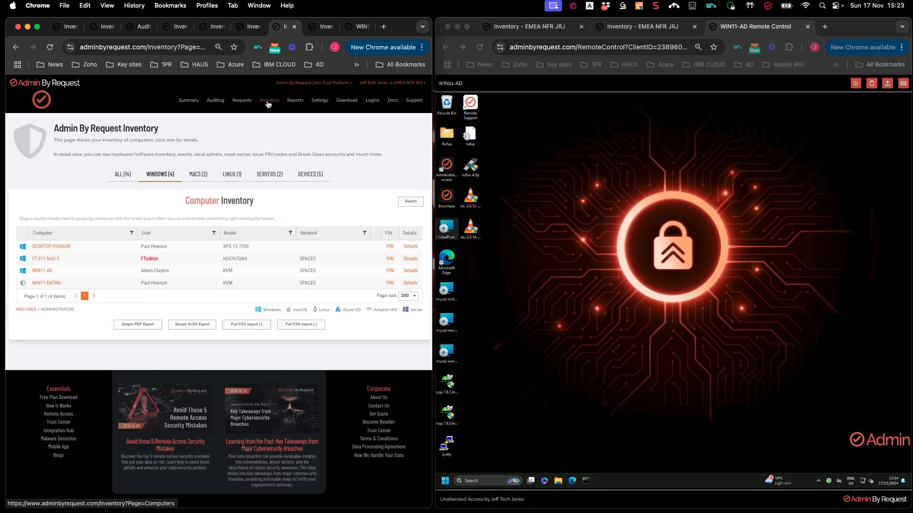
{"action": "left_click", "coordinate": [43, 274]}
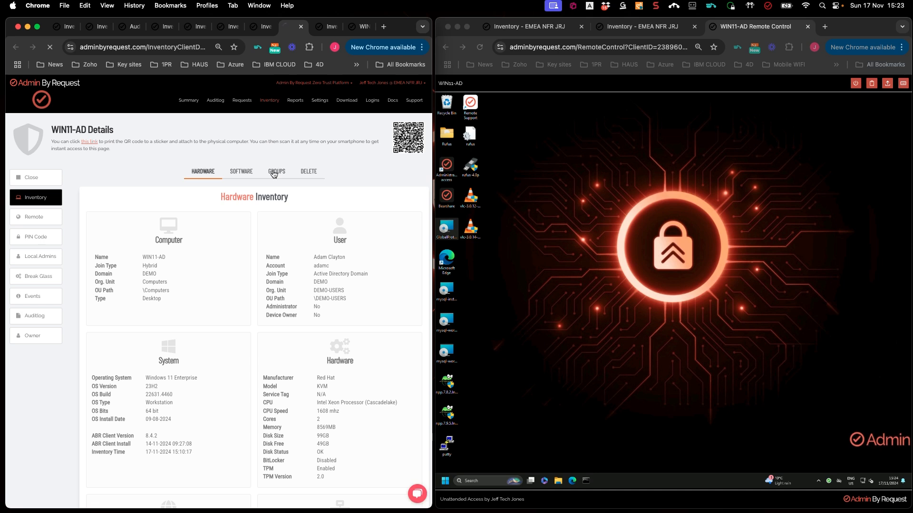
{"action": "left_click", "coordinate": [276, 172]}
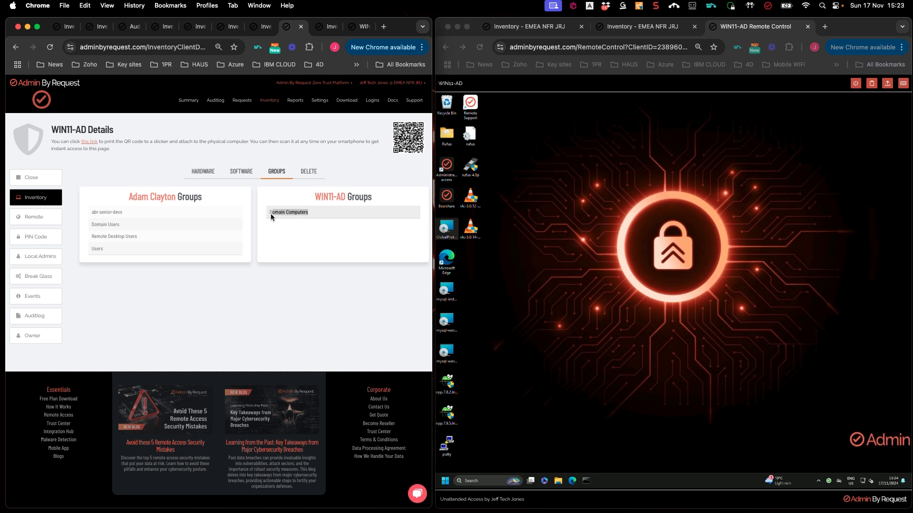
{"action": "right_click", "coordinate": [270, 215]}
{"action": "left_click", "coordinate": [296, 234]}
Step: Enter "Domain Computers" as the required computer group in the Windows workstation global access scope
{"action": "mouse_move", "coordinate": [320, 102]}
{"action": "mouse_move", "coordinate": [326, 162]}
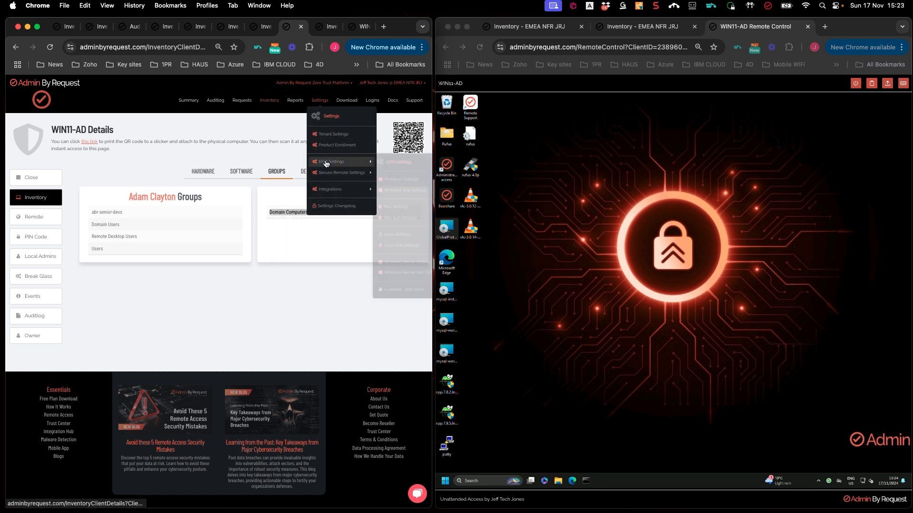
{"action": "left_click", "coordinate": [395, 179]}
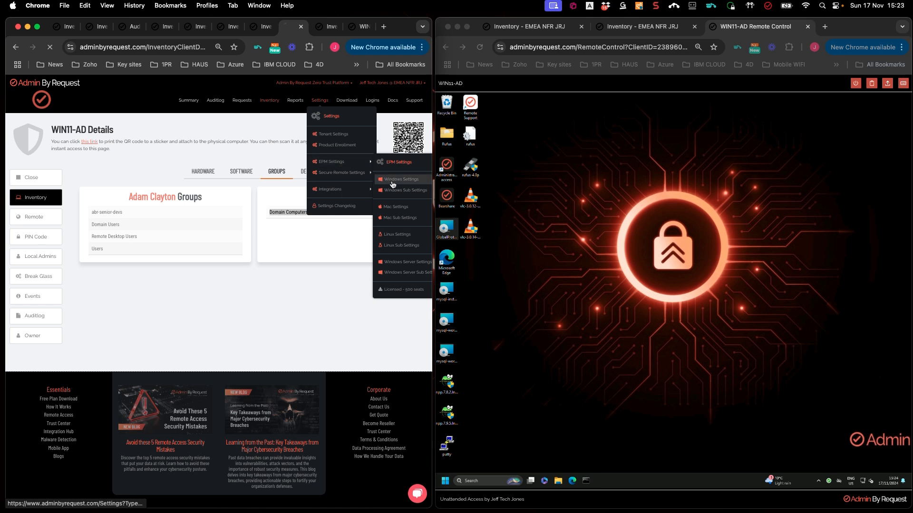
{"action": "left_click", "coordinate": [301, 204]}
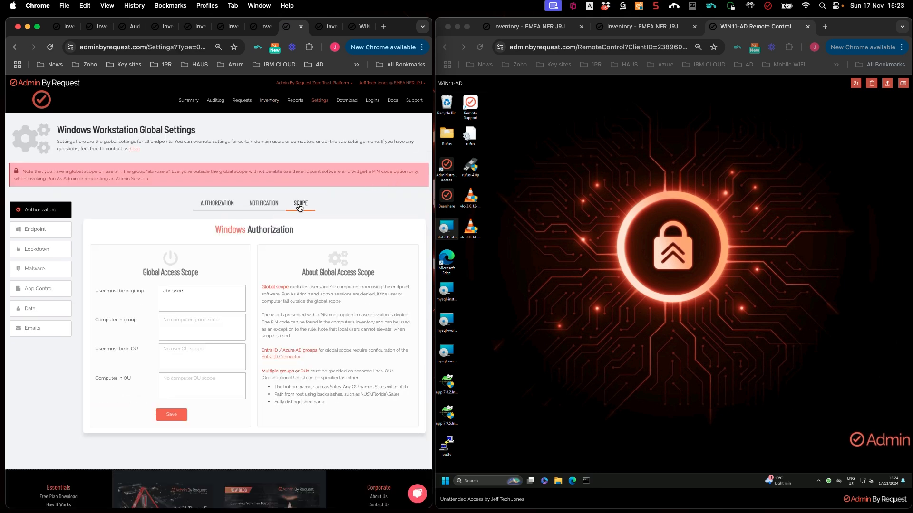
{"action": "left_click", "coordinate": [183, 324]}
{"action": "right_click", "coordinate": [178, 324]}
{"action": "left_click", "coordinate": [206, 393]}
Step: Clear the "abr-users" entry from the required user group in the global access scope
{"action": "left_click", "coordinate": [193, 291]}
{"action": "key", "text": "BackSpace"}
{"action": "key", "text": "BackSpace"}
{"action": "key", "text": "BackSpace"}
{"action": "key", "text": "BackSpace"}
{"action": "key", "text": "BackSpace"}
{"action": "key", "text": "BackSpace"}
{"action": "key", "text": "BackSpace"}
{"action": "key", "text": "BackSpace"}
{"action": "key", "text": "BackSpace"}
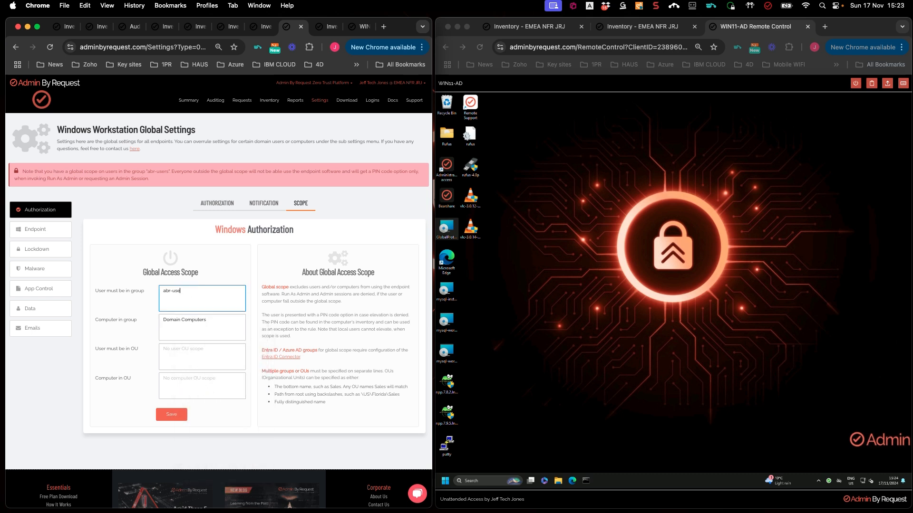
{"action": "left_click", "coordinate": [133, 265]}
{"action": "left_click", "coordinate": [210, 322]}
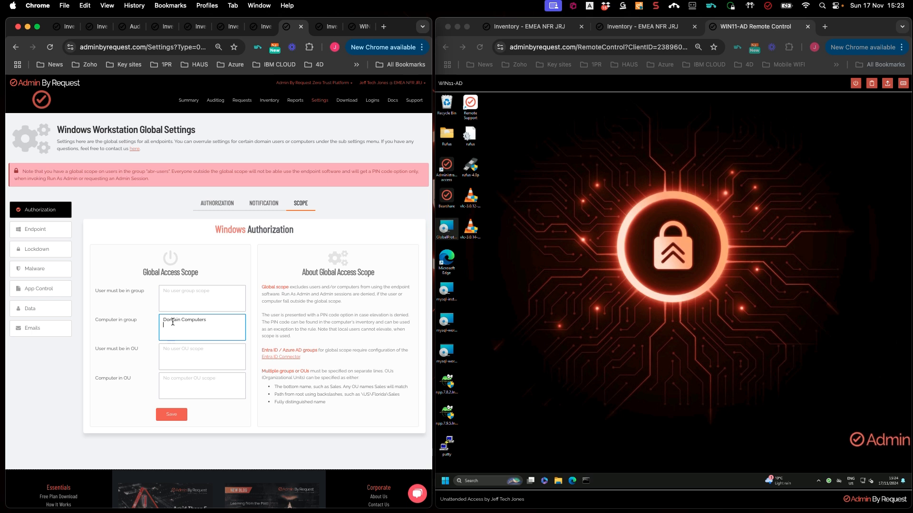
{"action": "left_click", "coordinate": [174, 295]}
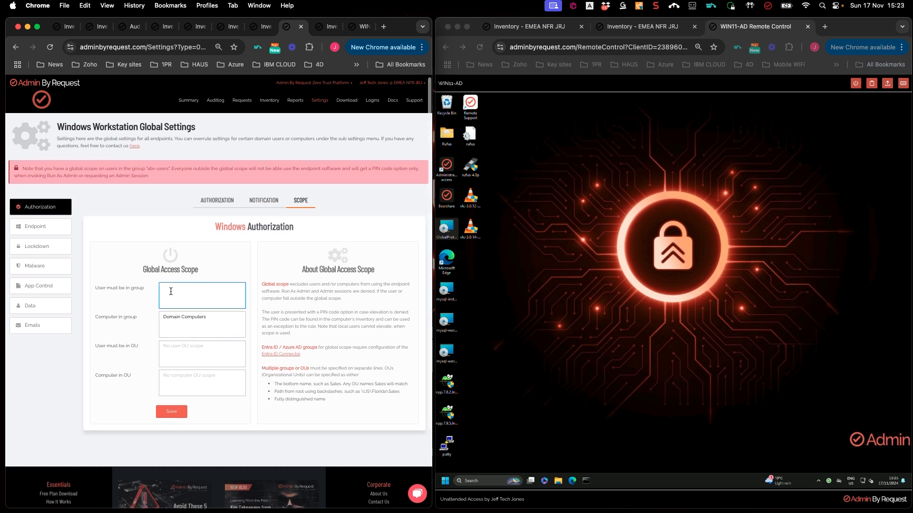
{"action": "left_click", "coordinate": [206, 319]}
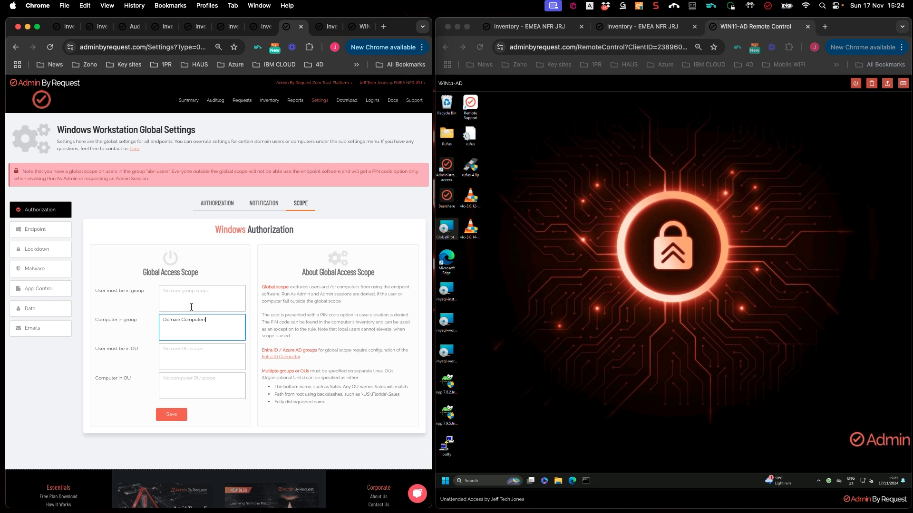
Step: Save the computer group scope and reload the Windows workstation global settings to check the scope note
{"action": "left_click", "coordinate": [171, 416]}
{"action": "left_click", "coordinate": [216, 204]}
{"action": "left_click", "coordinate": [50, 47]}
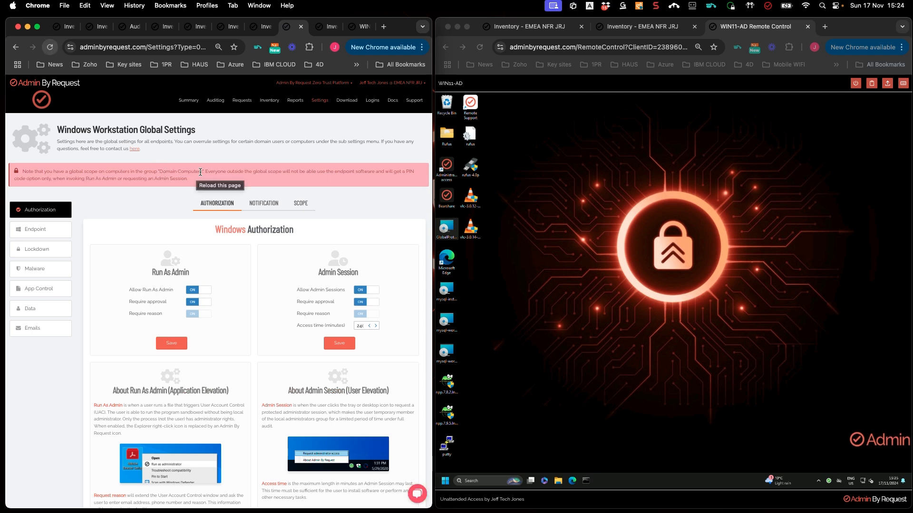
Step: Request administrator access on the remote WIN11-AD desktop under the computer group scope, then cancel the request form
{"action": "left_click", "coordinate": [828, 481]}
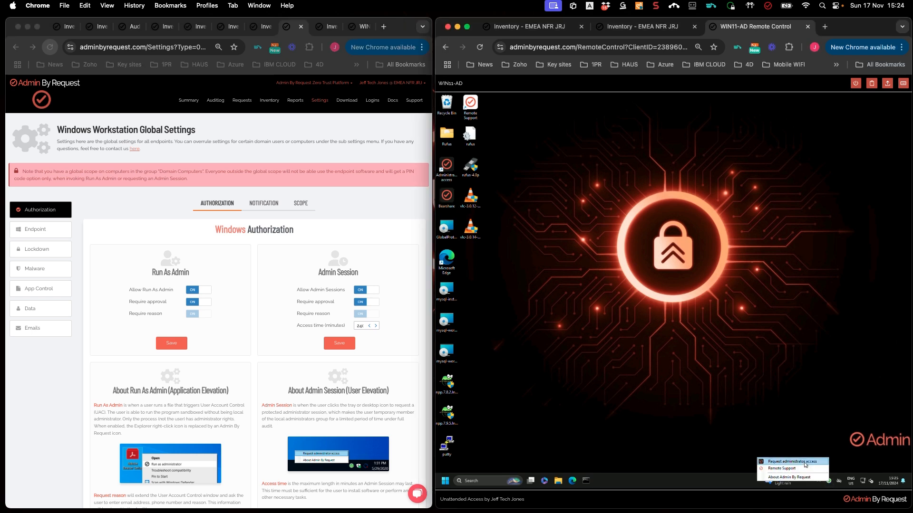
{"action": "left_click", "coordinate": [805, 463]}
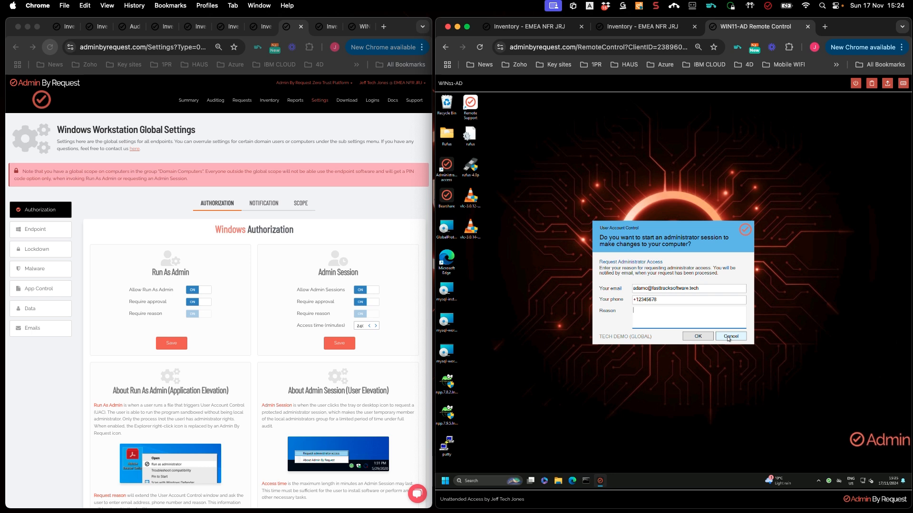
{"action": "left_click", "coordinate": [729, 337]}
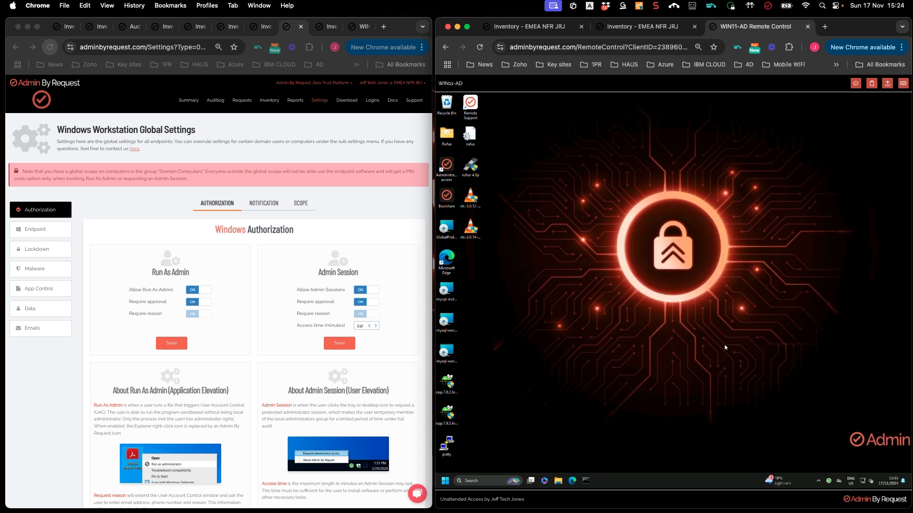
Step: Run both Notepad++ installers on the remote desktop, cancelling the 7.8.2 request, allowing 7.9.5 and cancelling its setup
{"action": "right_click", "coordinate": [448, 384]}
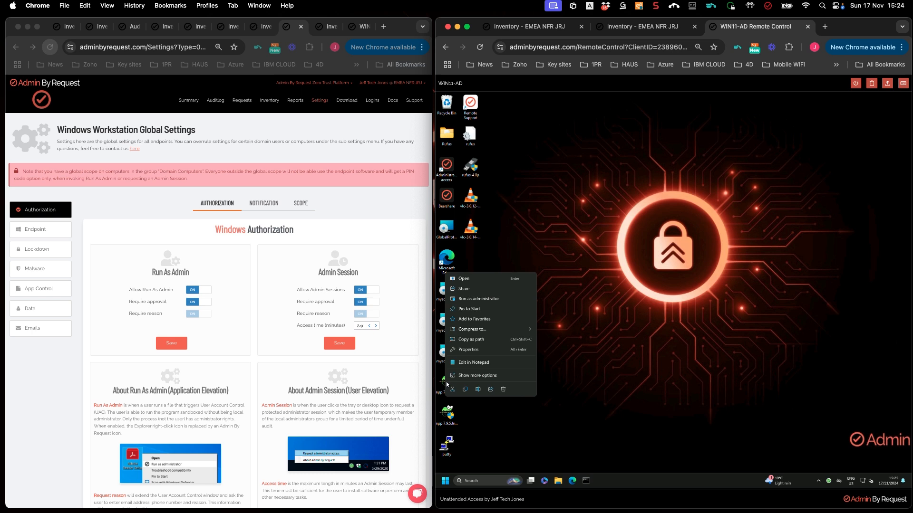
{"action": "left_click", "coordinate": [477, 301]}
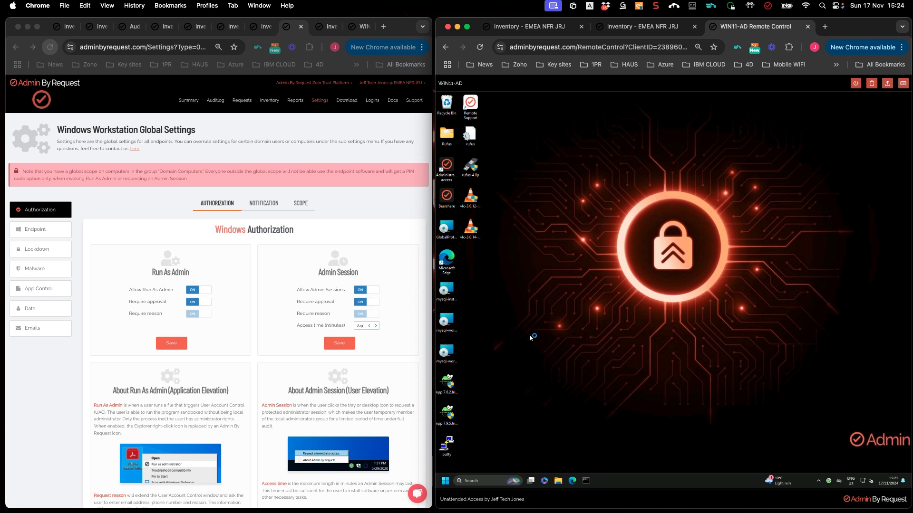
{"action": "left_click", "coordinate": [732, 347]}
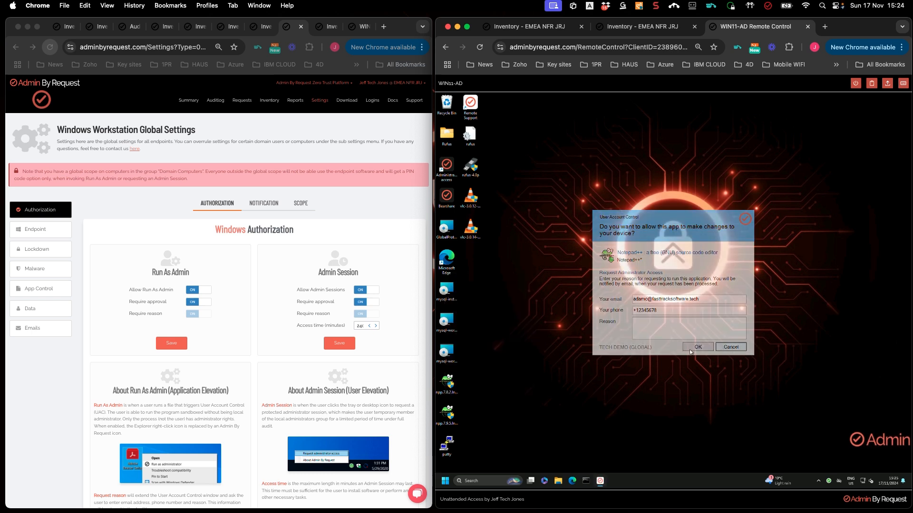
{"action": "double_click", "coordinate": [449, 415]}
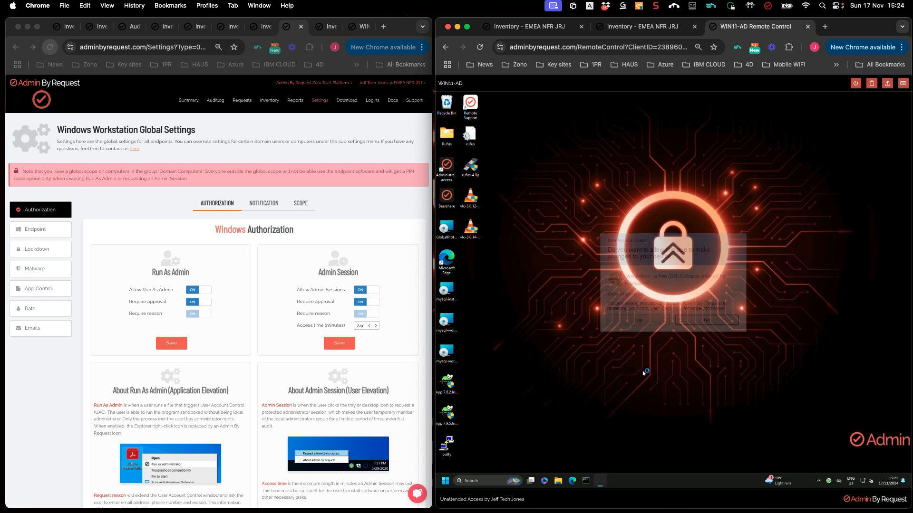
{"action": "left_click", "coordinate": [654, 322]}
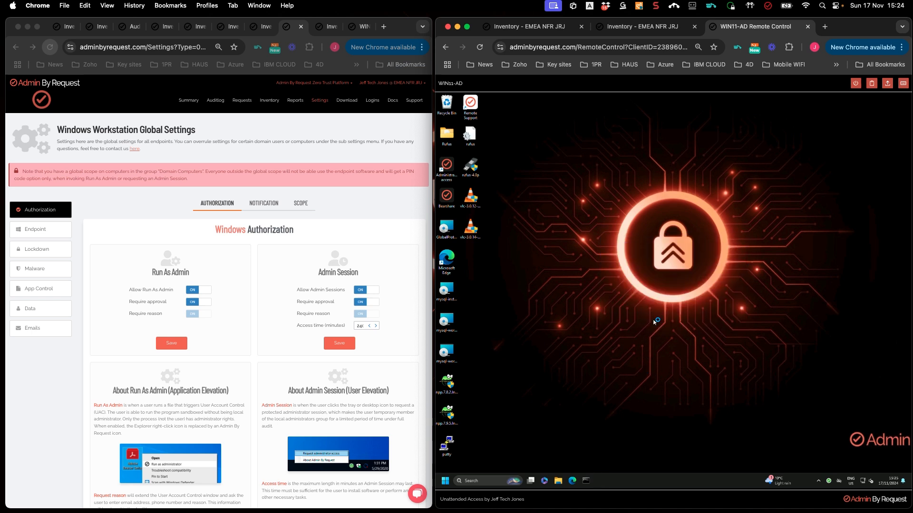
{"action": "left_click", "coordinate": [675, 300]}
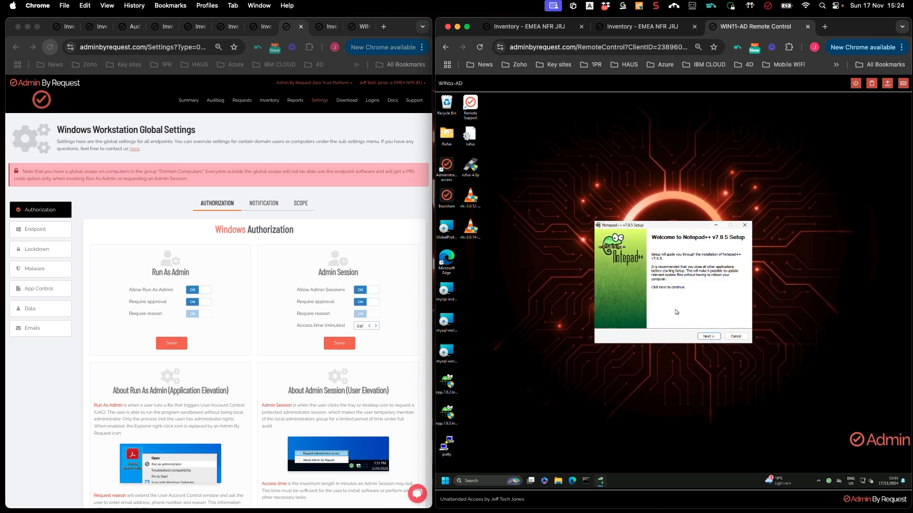
{"action": "left_click", "coordinate": [735, 337]}
{"action": "left_click", "coordinate": [691, 308]}
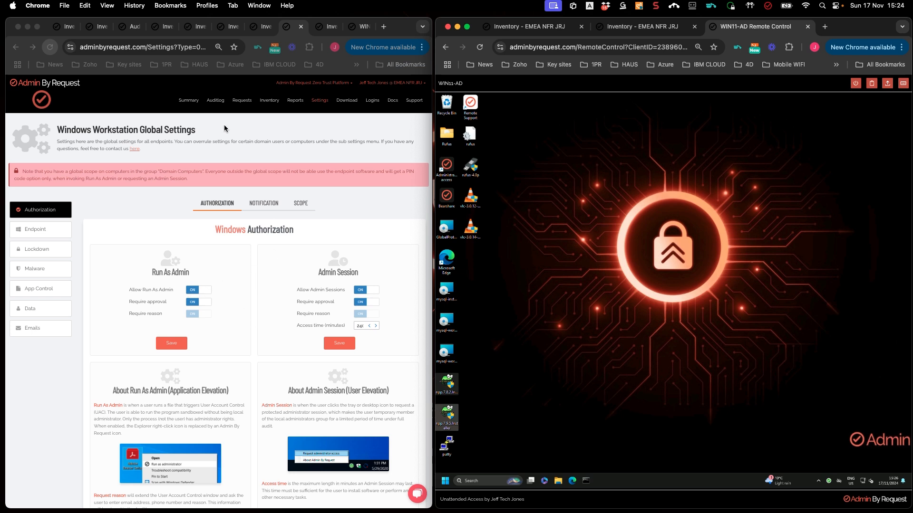
Step: Examine the latest Notepad++ entry in the Auditlog for its approval and the settings applied to the execution
{"action": "left_click", "coordinate": [215, 102]}
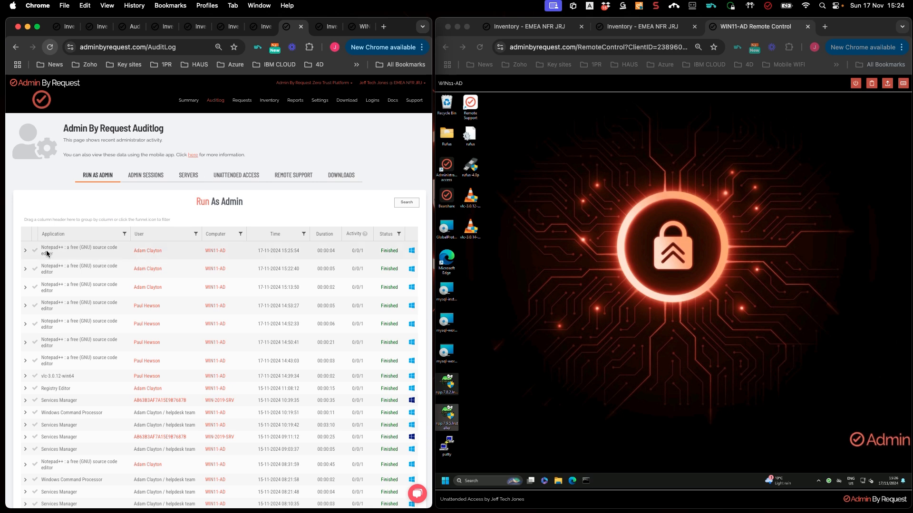
{"action": "left_click", "coordinate": [26, 253]}
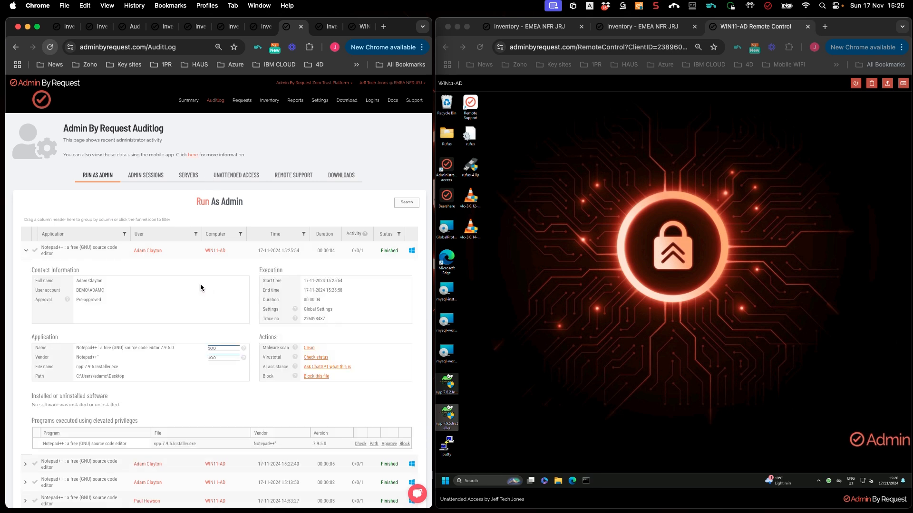
{"action": "left_click_drag", "start_coordinate": [338, 311], "coordinate": [313, 312]}
{"action": "left_click", "coordinate": [356, 309]}
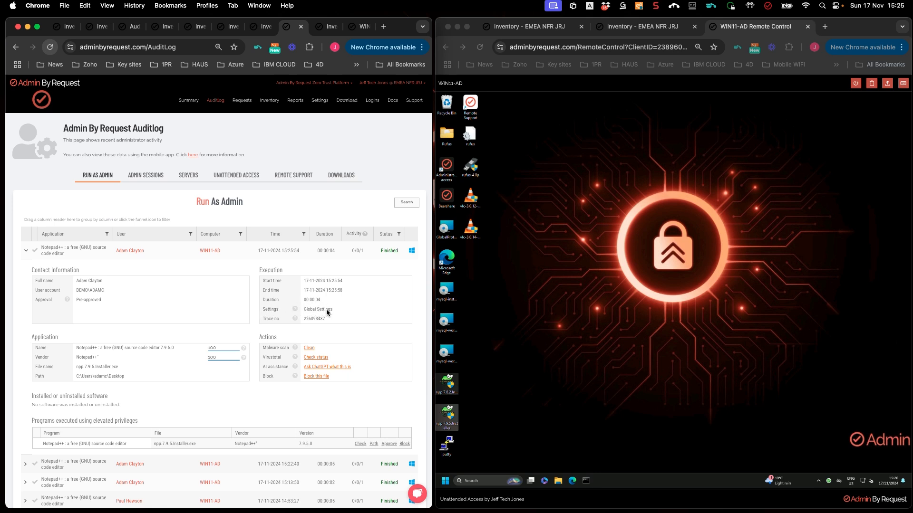
{"action": "left_click_drag", "start_coordinate": [303, 310], "coordinate": [358, 314]}
{"action": "left_click", "coordinate": [189, 102]}
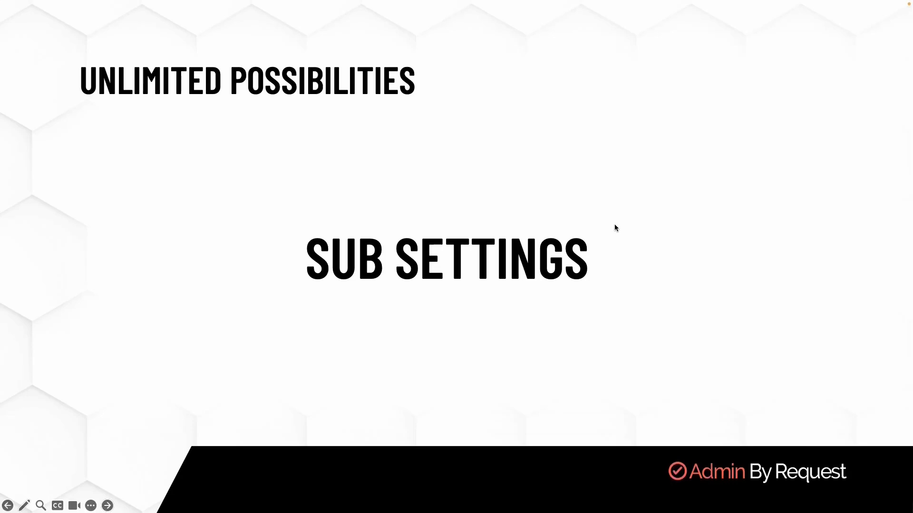
{"action": "key", "text": "Right"}
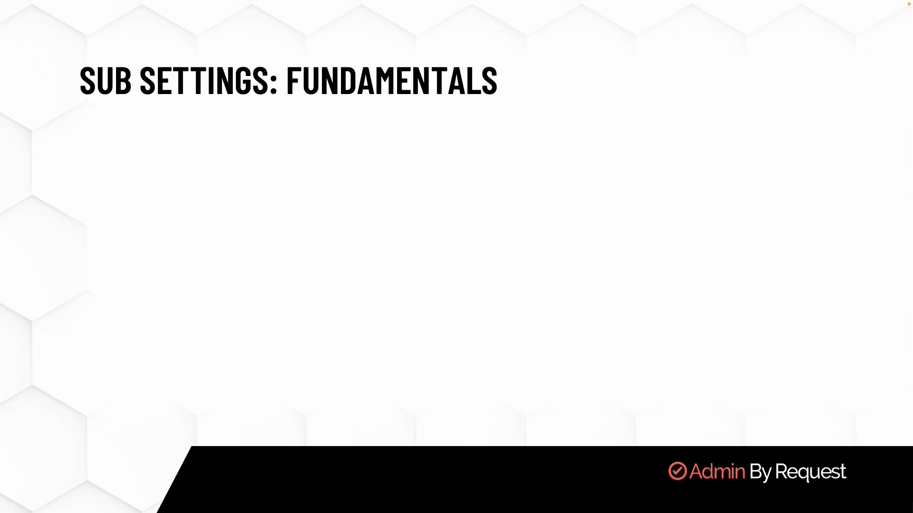
{"action": "key", "text": "Right"}
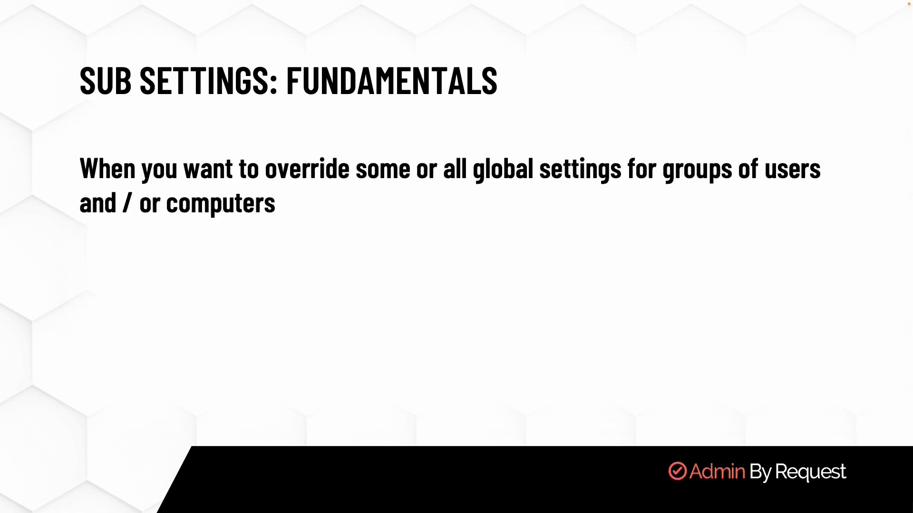
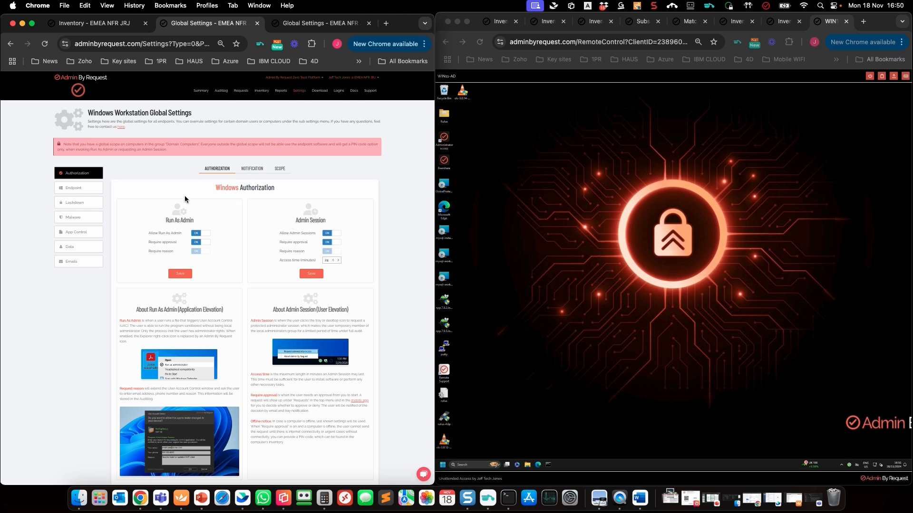
Step: Review the Windows workstation global settings, checking the access scope, authorization options and pre-approved applications
{"action": "left_click_drag", "start_coordinate": [150, 113], "coordinate": [198, 115]}
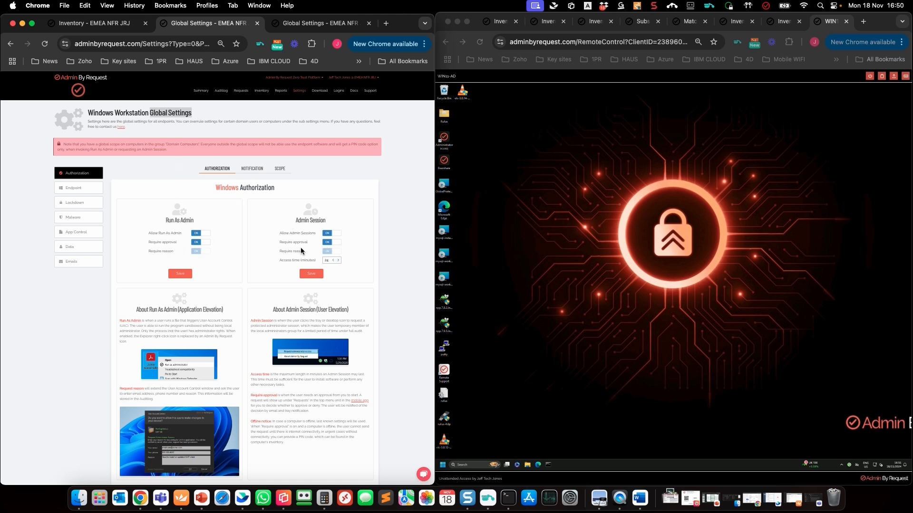
{"action": "left_click", "coordinate": [280, 169]}
{"action": "left_click", "coordinate": [210, 256]}
{"action": "left_click", "coordinate": [219, 169]}
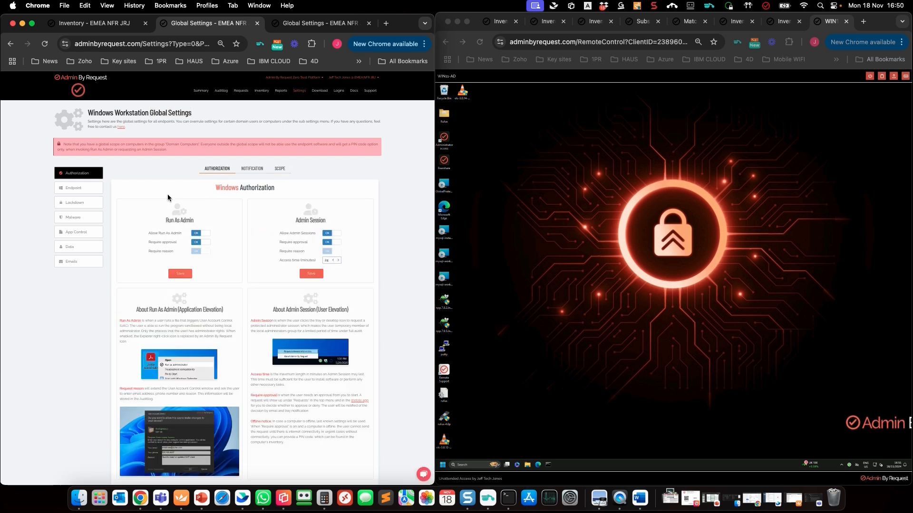
{"action": "left_click", "coordinate": [67, 237]}
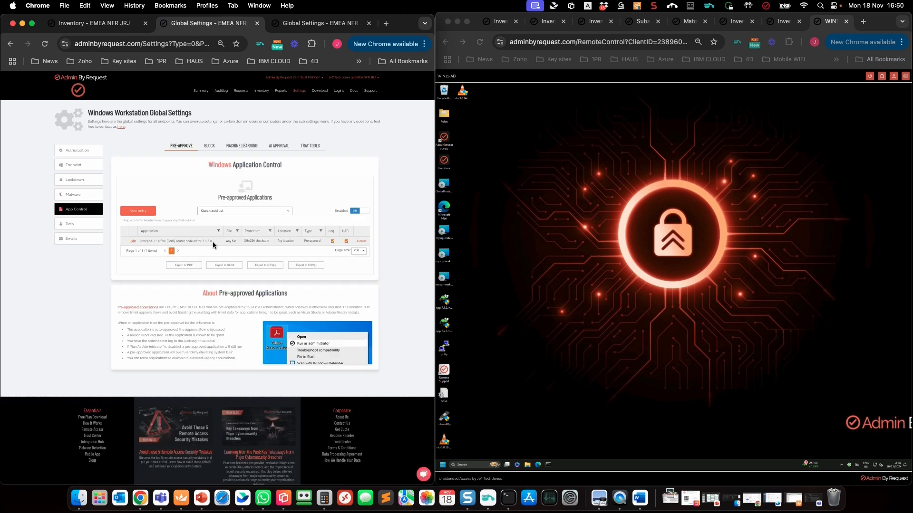
{"action": "left_click", "coordinate": [73, 150]}
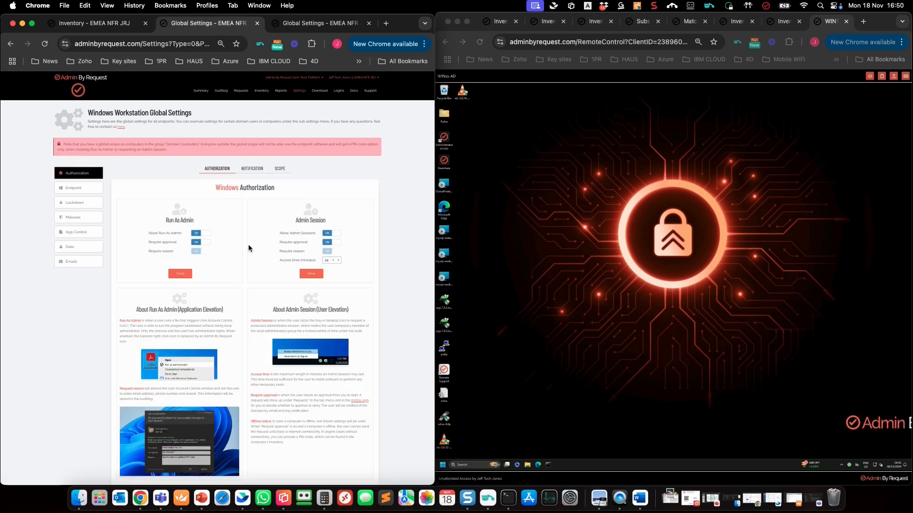
Step: Launch a Notepad++ installer and request administrator access on the remote desktop, cancelling the request forms
{"action": "double_click", "coordinate": [447, 325]}
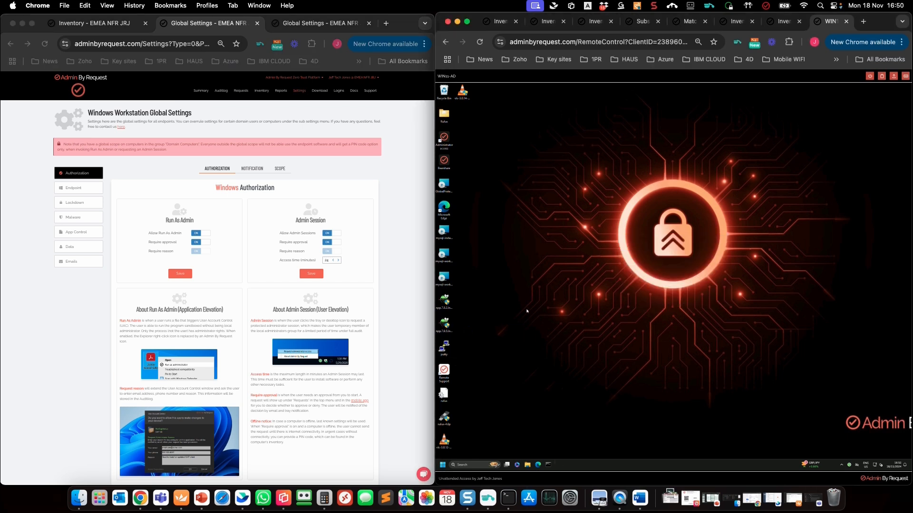
{"action": "double_click", "coordinate": [447, 301]}
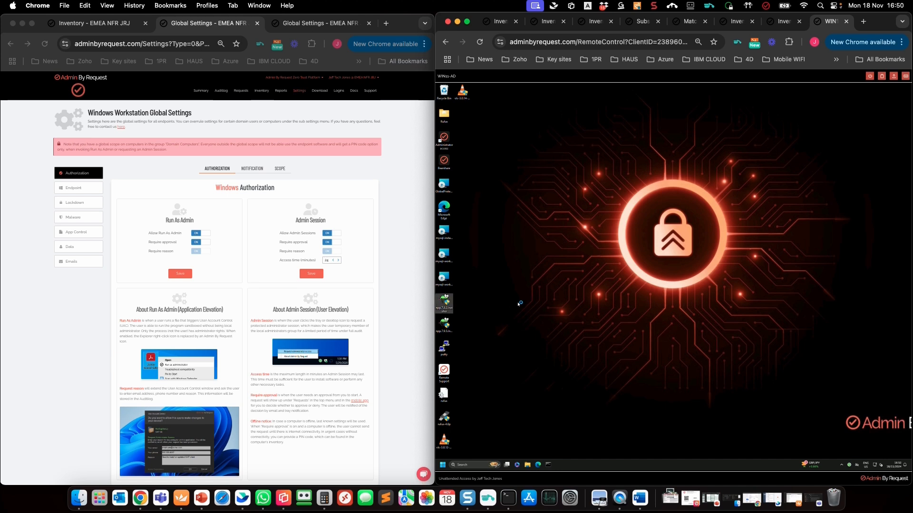
{"action": "left_click", "coordinate": [717, 319]}
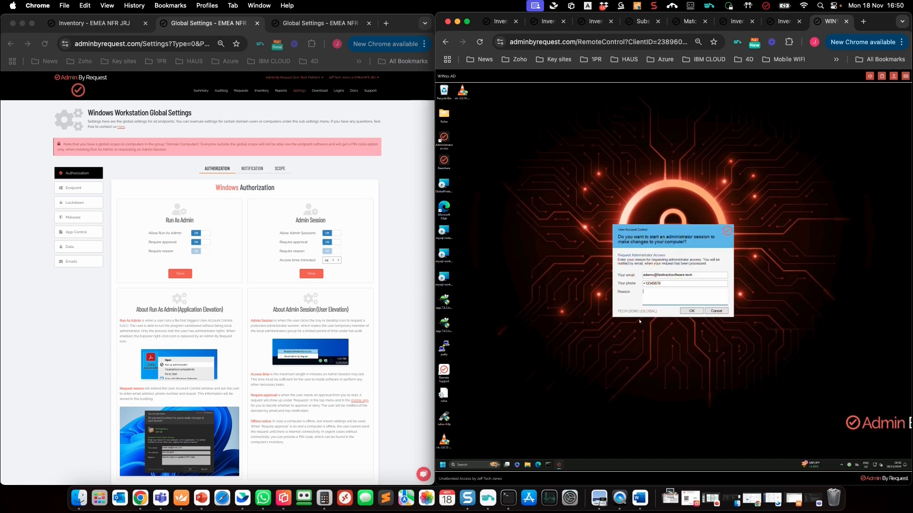
{"action": "left_click", "coordinate": [708, 316]}
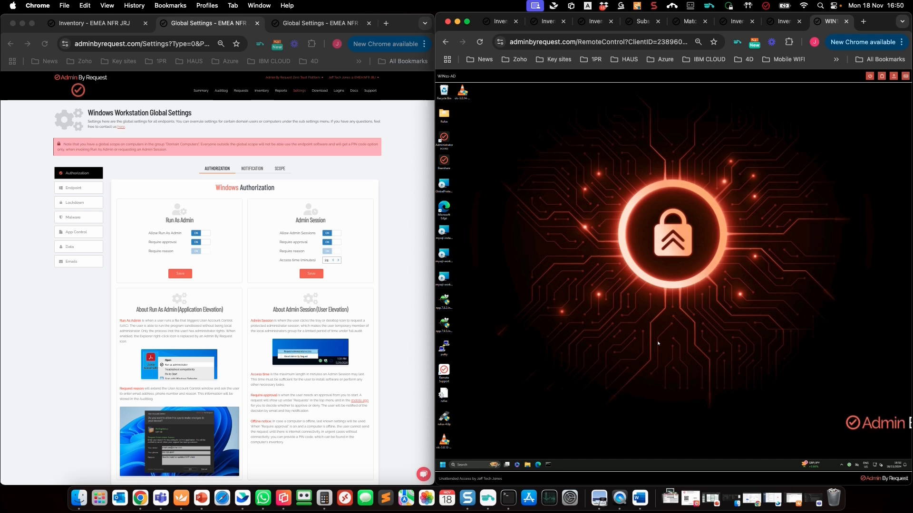
Step: Review the Run As Admin application blocking options under Lockdown and try to run Command Prompt as administrator on the remote desktop
{"action": "left_click", "coordinate": [76, 203]}
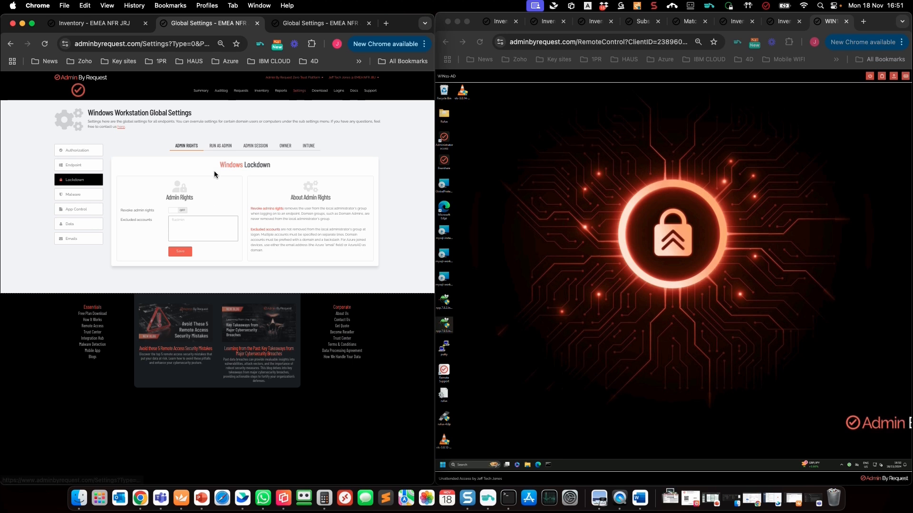
{"action": "left_click", "coordinate": [221, 147]}
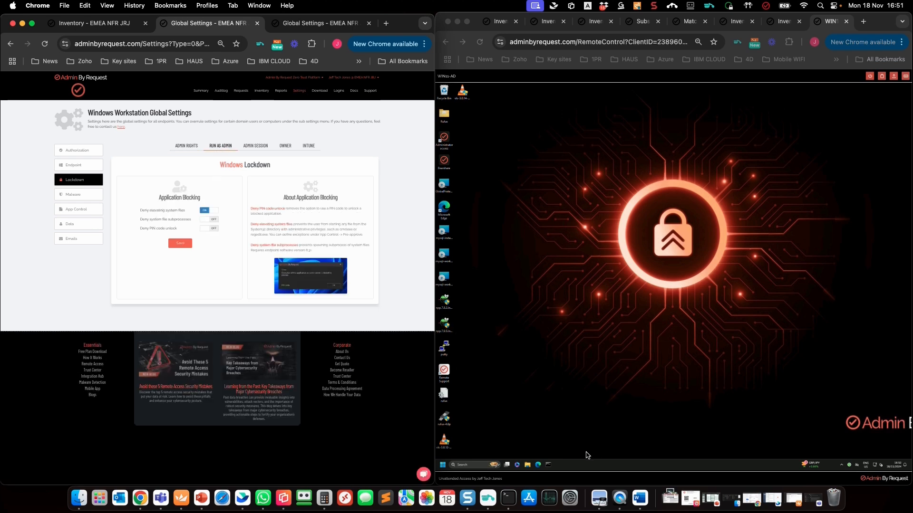
{"action": "right_click", "coordinate": [552, 466]}
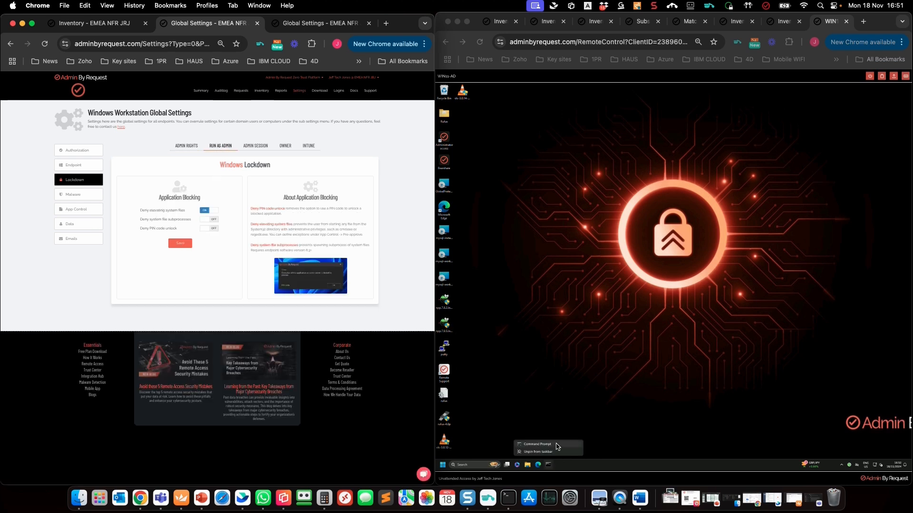
{"action": "right_click", "coordinate": [557, 446]}
{"action": "left_click", "coordinate": [576, 427]}
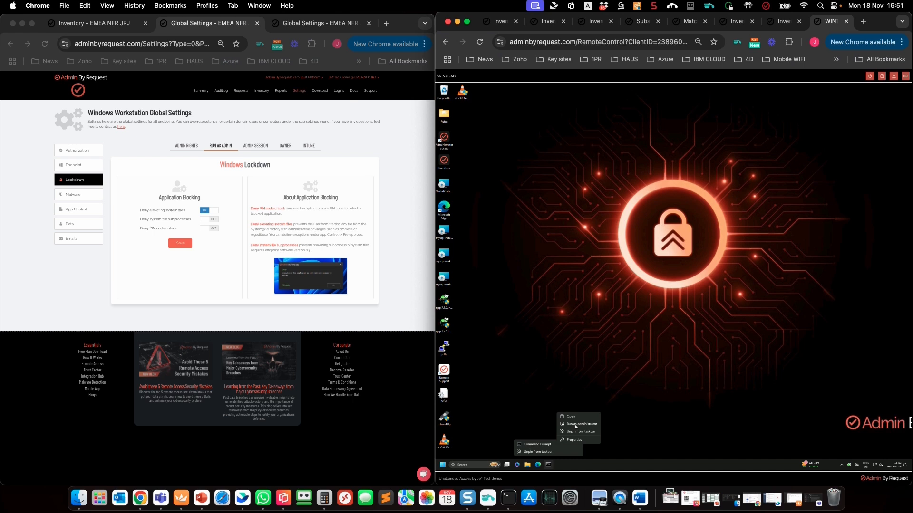
{"action": "left_click", "coordinate": [576, 427]}
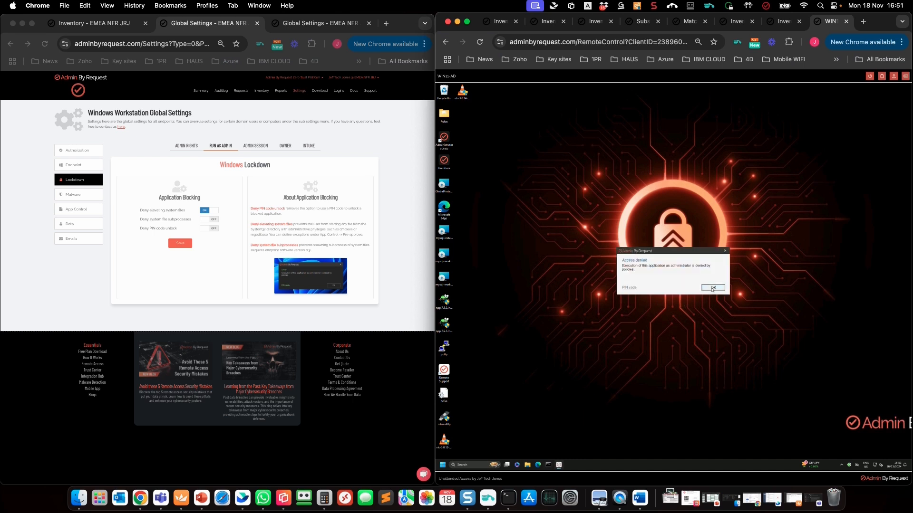
{"action": "left_click", "coordinate": [712, 288]}
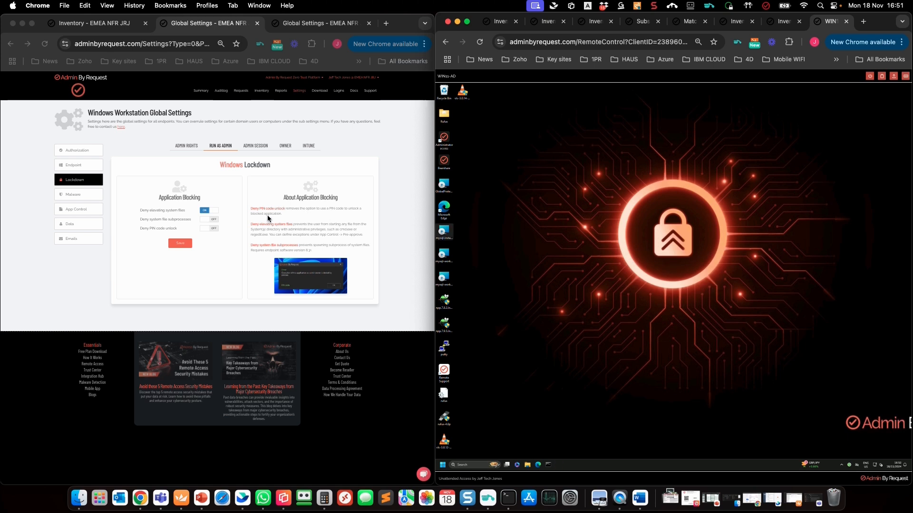
Step: Copy the user's group name abr-senior-devs from the group memberships in WIN11-AD's inventory details
{"action": "left_click", "coordinate": [94, 29]}
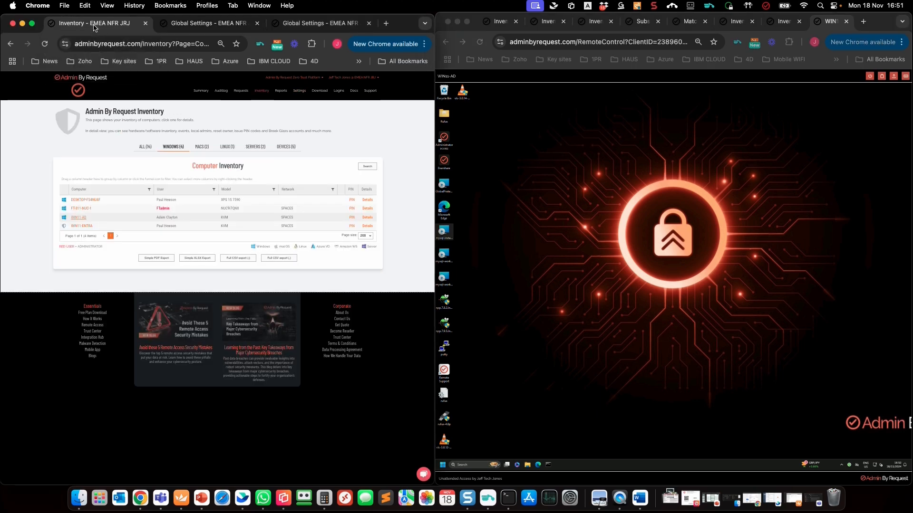
{"action": "left_click", "coordinate": [78, 209]}
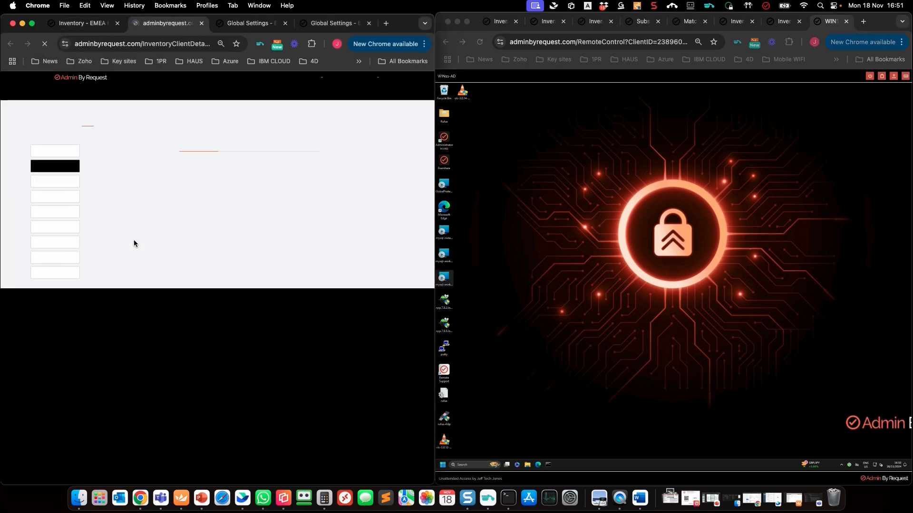
{"action": "left_click", "coordinate": [264, 146]}
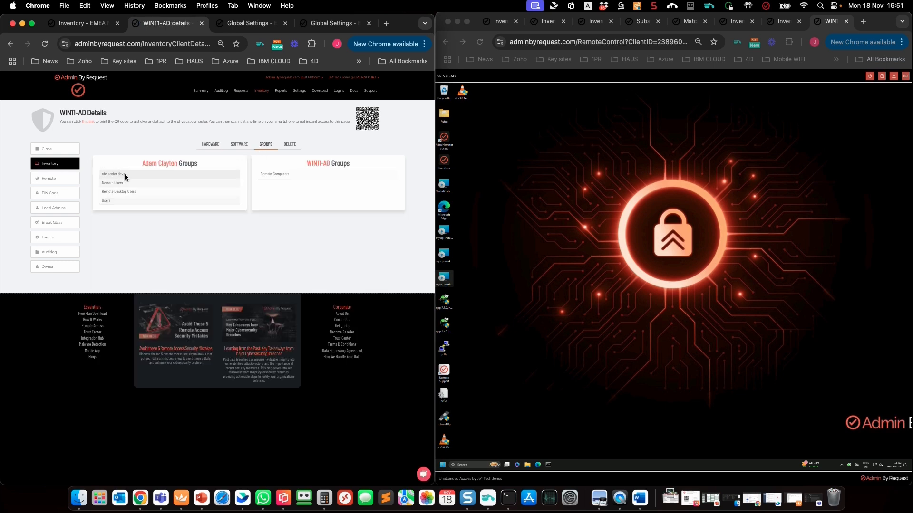
{"action": "left_click_drag", "start_coordinate": [126, 175], "coordinate": [103, 178]}
{"action": "right_click", "coordinate": [105, 173]}
{"action": "left_click", "coordinate": [131, 201]}
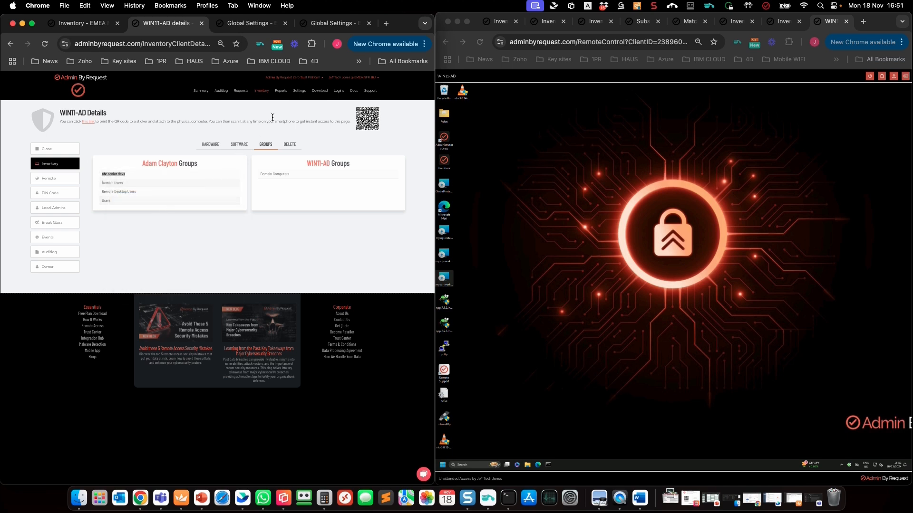
Step: Create a Windows workstation sub setting named abr-senior-devs using the copied group name
{"action": "mouse_move", "coordinate": [298, 93]}
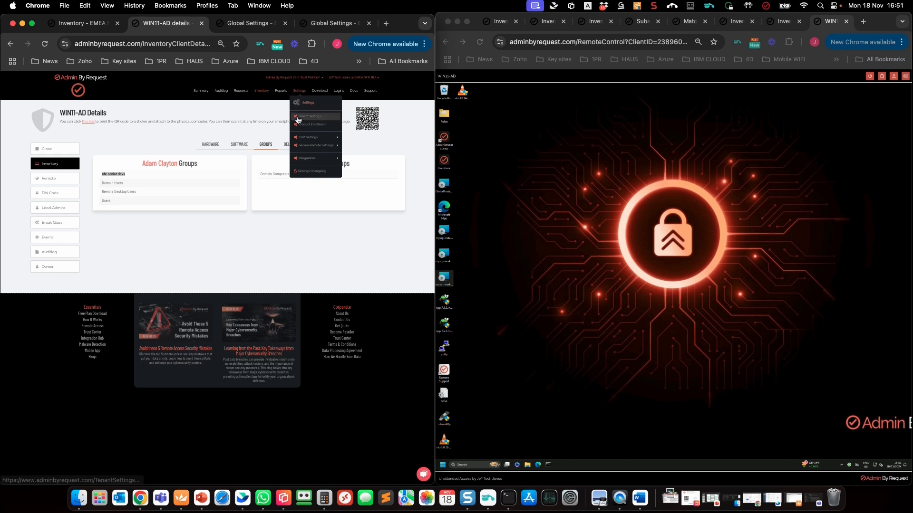
{"action": "mouse_move", "coordinate": [300, 141]}
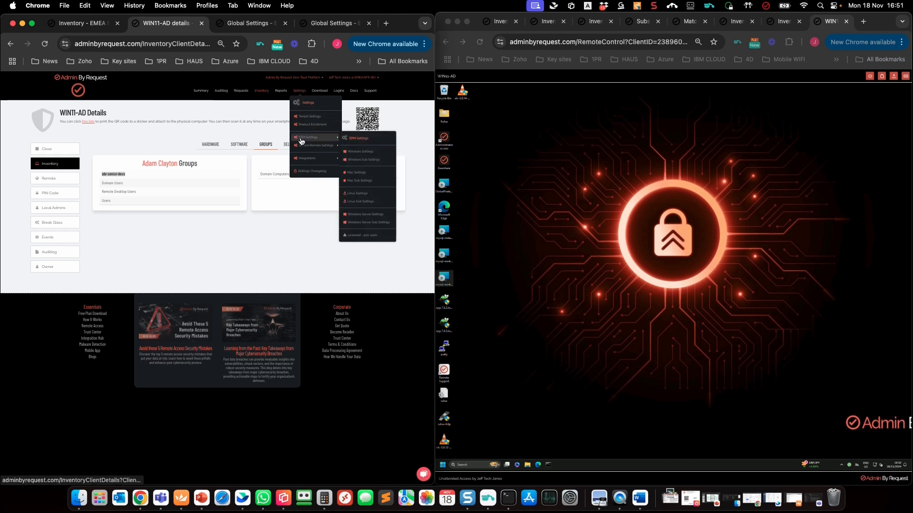
{"action": "left_click", "coordinate": [362, 160]}
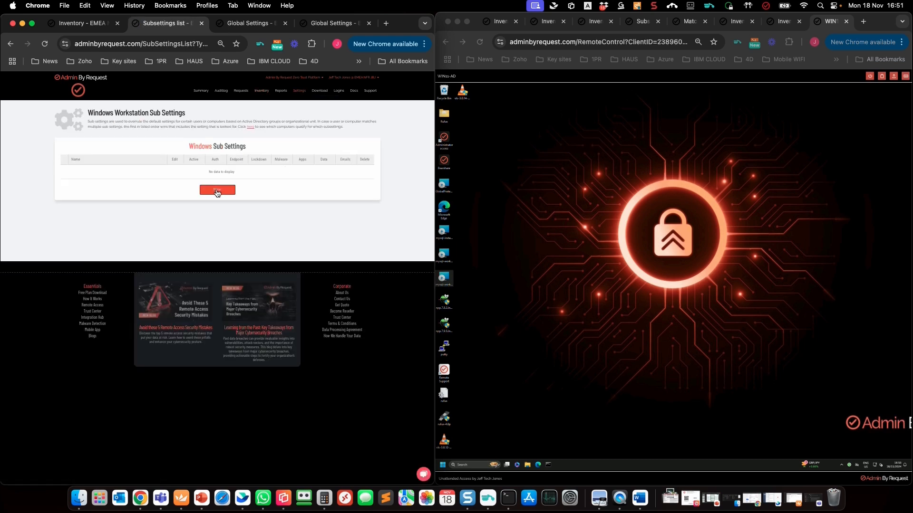
{"action": "left_click", "coordinate": [216, 191]}
{"action": "left_click", "coordinate": [127, 174]}
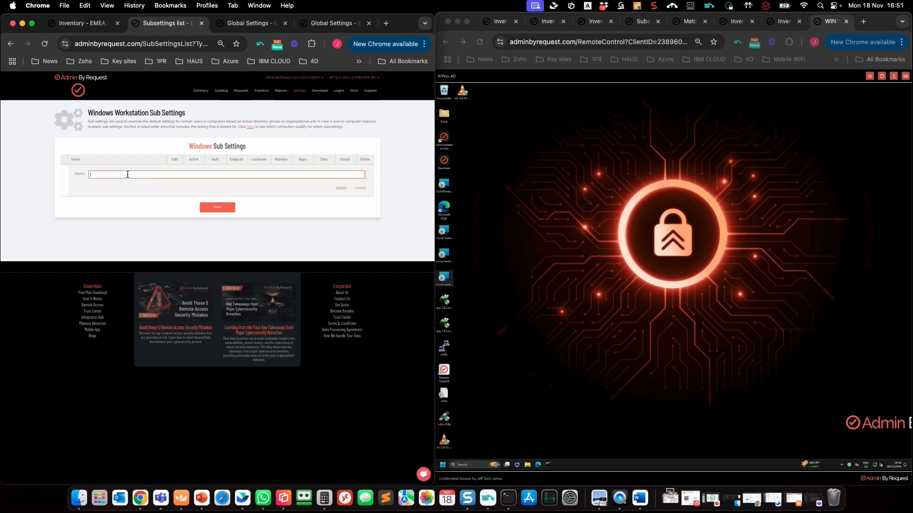
{"action": "right_click", "coordinate": [128, 175]}
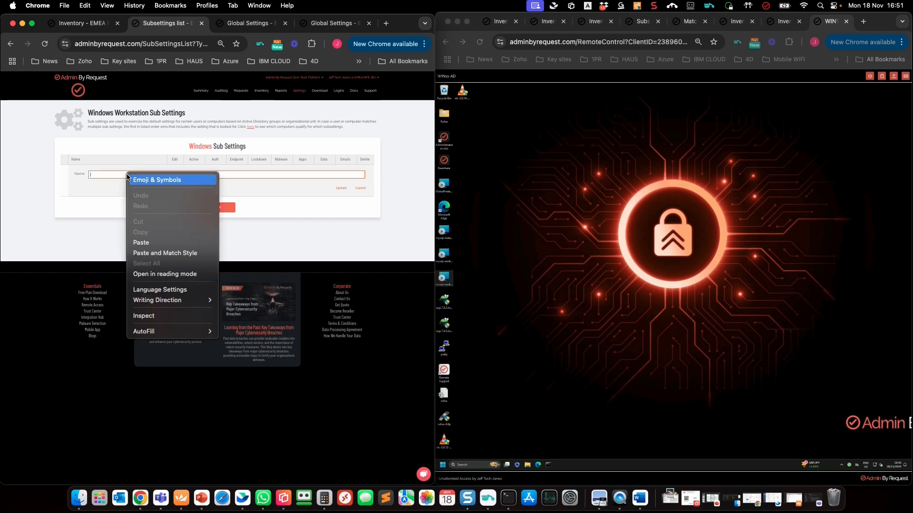
{"action": "left_click", "coordinate": [150, 236]}
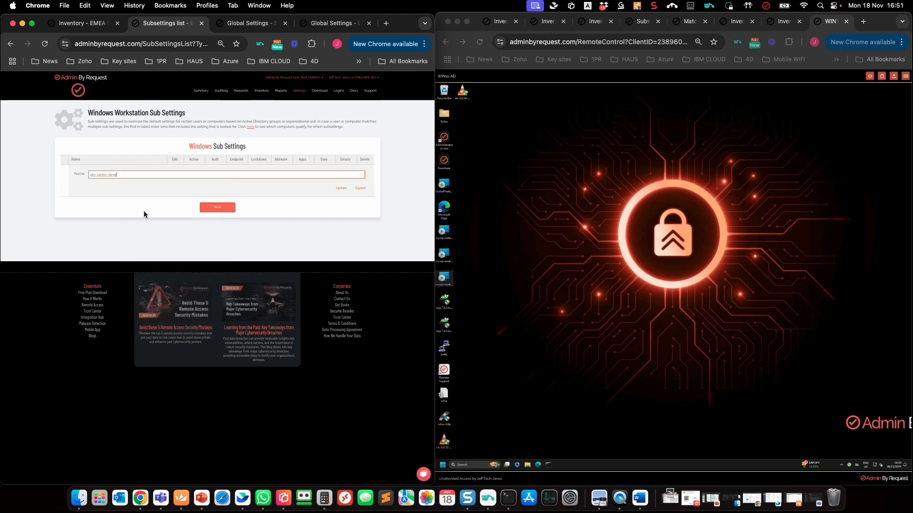
{"action": "left_click", "coordinate": [341, 188]}
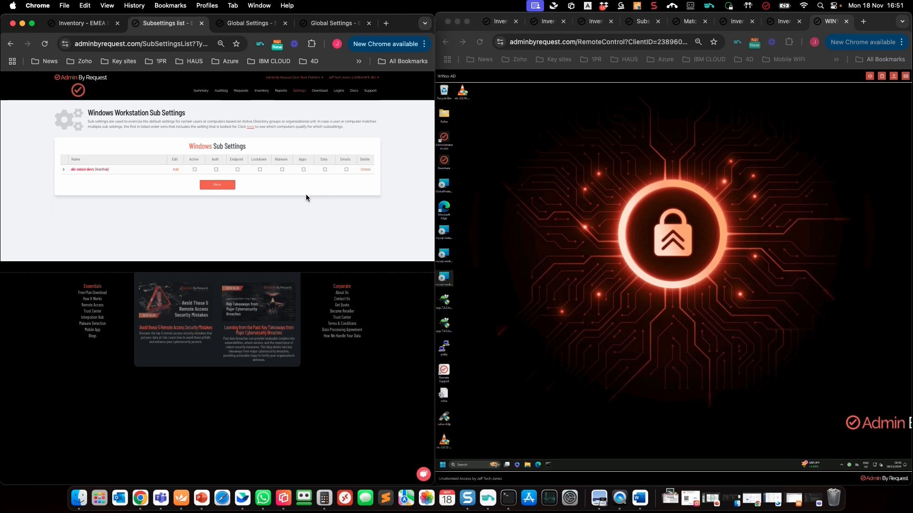
Step: Limit the abr-senior-devs sub setting's scope to users in the group abr-senior-devs and save it
{"action": "left_click", "coordinate": [175, 171]}
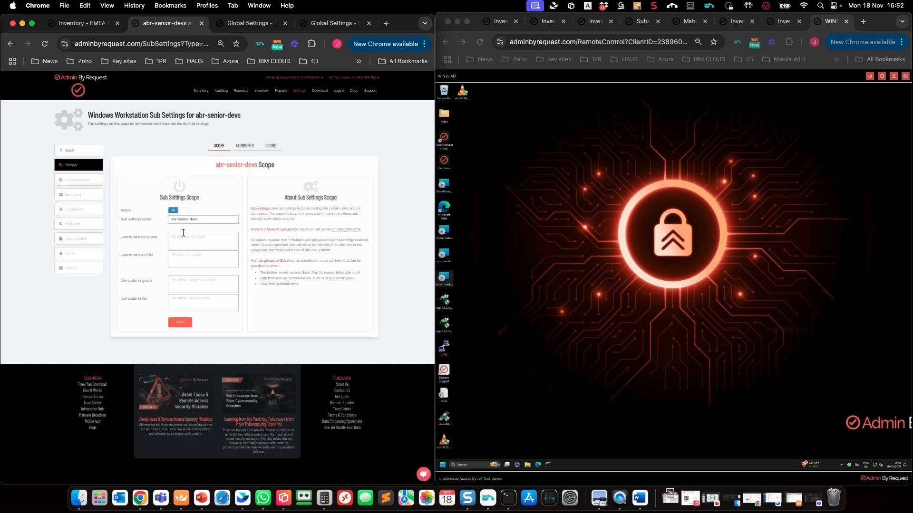
{"action": "left_click", "coordinate": [183, 238]}
{"action": "key", "text": "super+v"}
{"action": "left_click", "coordinate": [180, 324]}
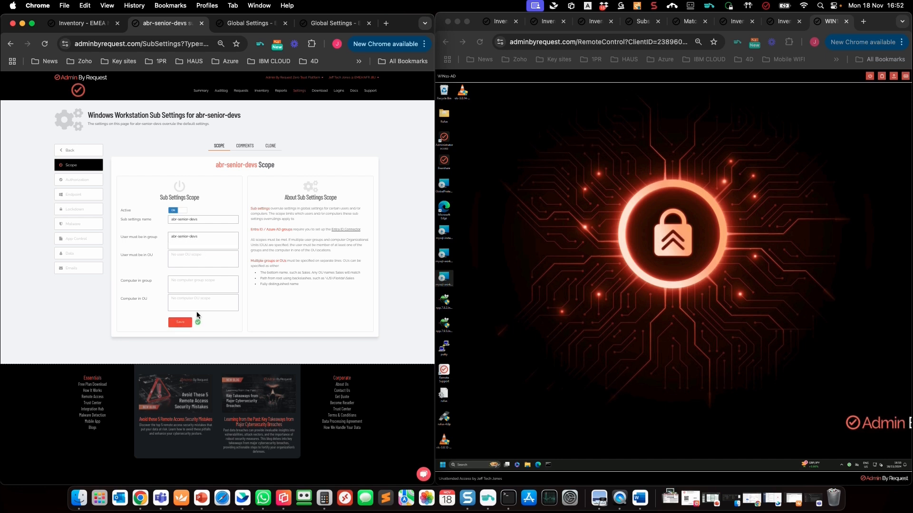
Step: Check the abr-senior-devs sub setting's user group scope, its matching computers report and the sub settings that apply to WIN11-AD
{"action": "left_click", "coordinate": [240, 27]}
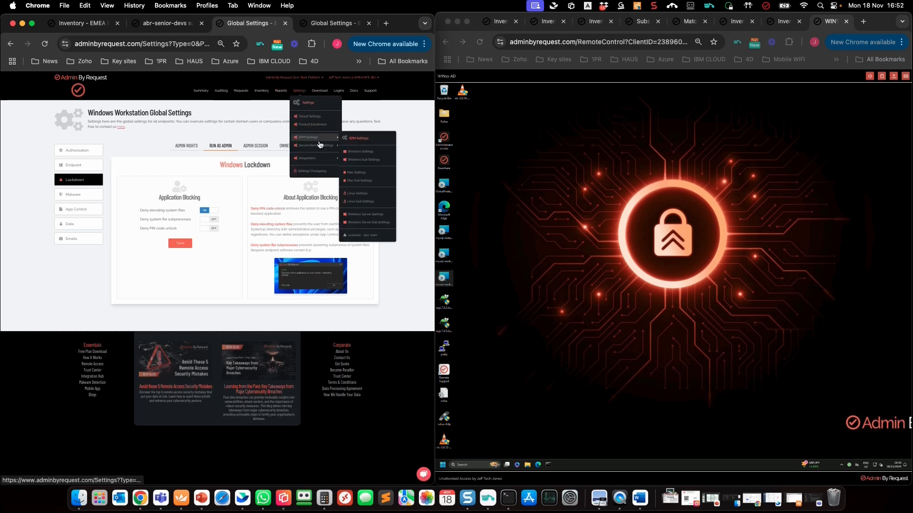
{"action": "mouse_move", "coordinate": [320, 145]}
{"action": "left_click", "coordinate": [361, 161]}
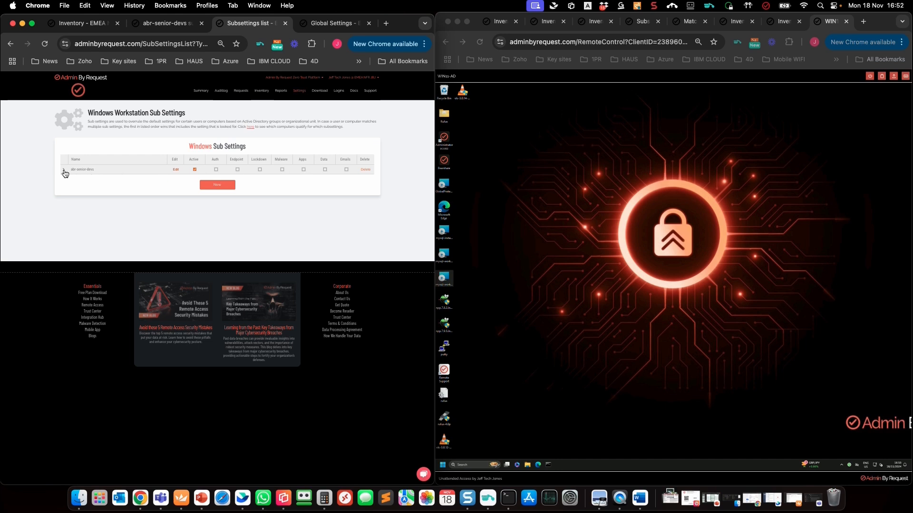
{"action": "left_click", "coordinate": [64, 171]}
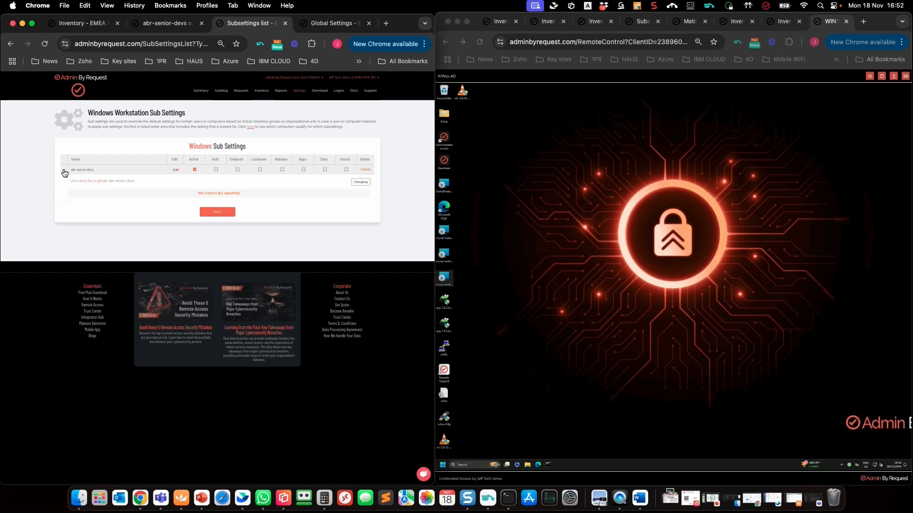
{"action": "left_click_drag", "start_coordinate": [139, 182], "coordinate": [117, 182]}
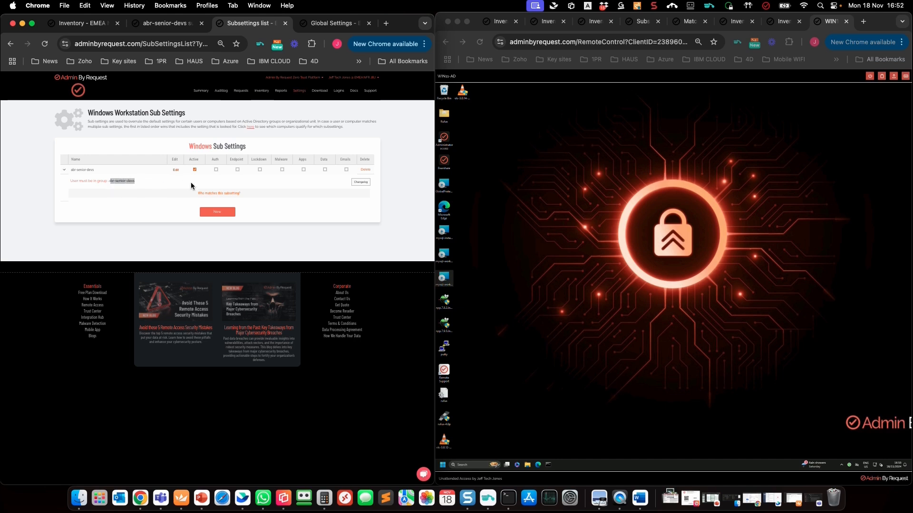
{"action": "left_click", "coordinate": [187, 204]}
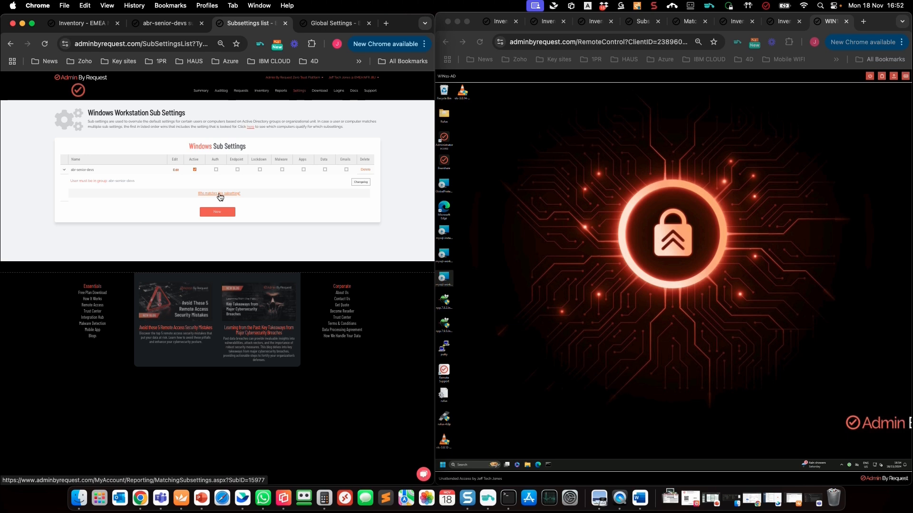
{"action": "left_click", "coordinate": [220, 194]}
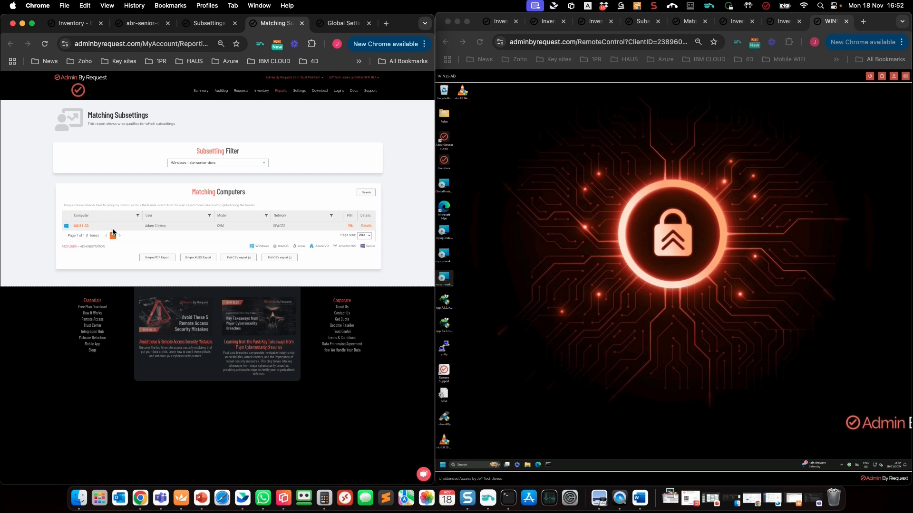
{"action": "left_click", "coordinate": [84, 225]}
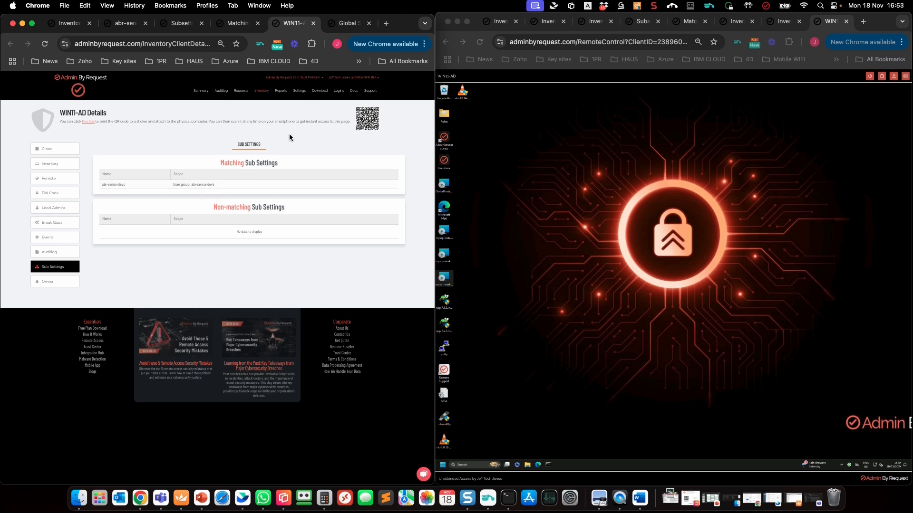
Step: Open the authorization settings of the Windows workstation sub setting abr-senior-devs and turn on overruling the global settings
{"action": "mouse_move", "coordinate": [300, 94]}
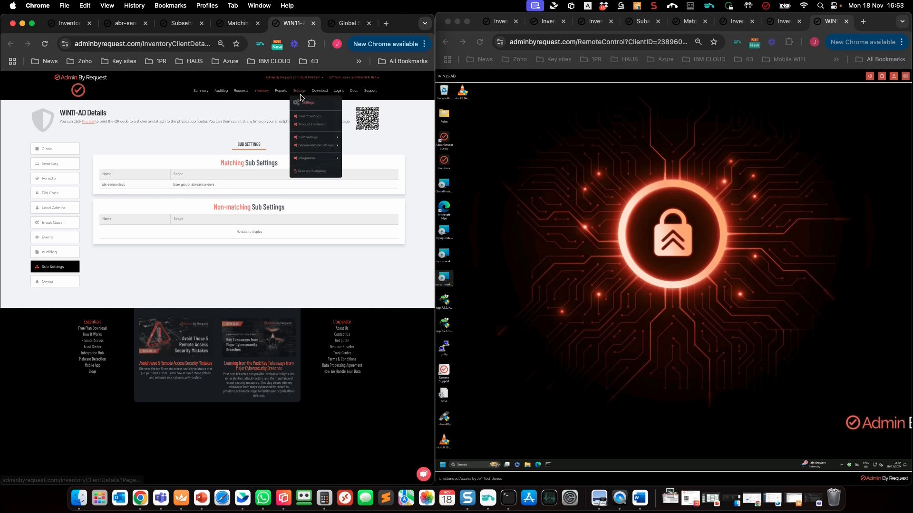
{"action": "mouse_move", "coordinate": [319, 137]}
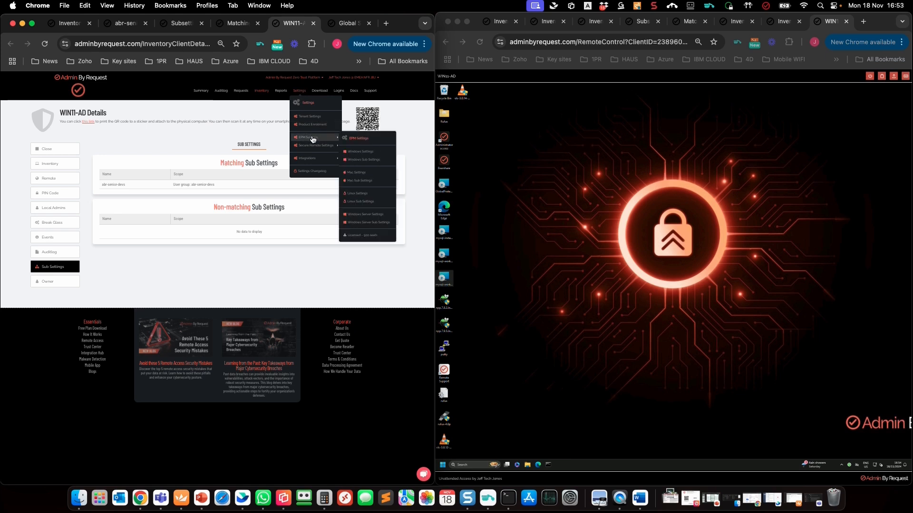
{"action": "left_click", "coordinate": [358, 161]}
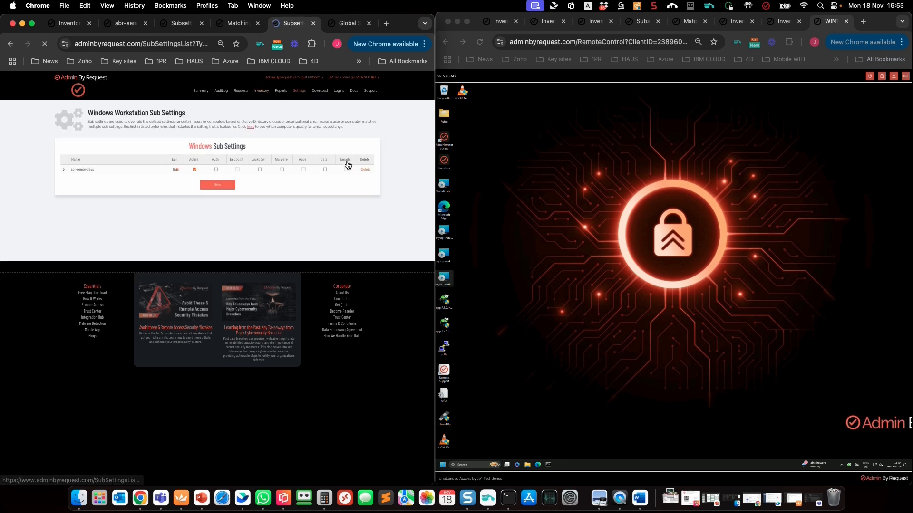
{"action": "left_click", "coordinate": [175, 170]}
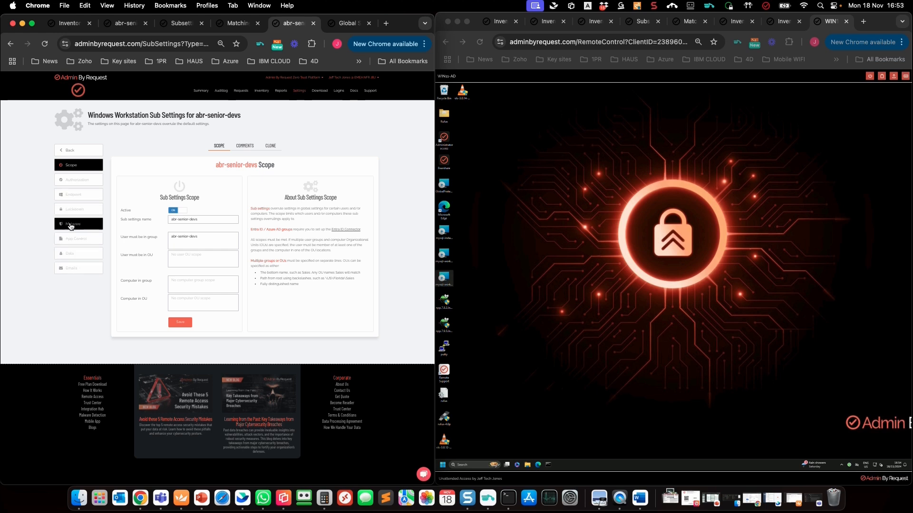
{"action": "left_click", "coordinate": [88, 186]}
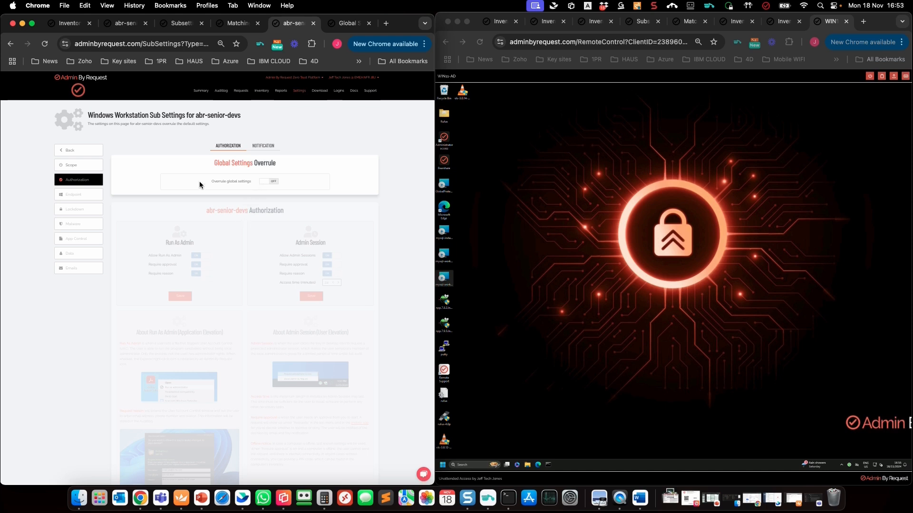
{"action": "left_click", "coordinate": [265, 184]}
Step: Turn off Require approval and Require reason for both Run As Admin and Admin Session in abr-senior-devs and save both
{"action": "left_click", "coordinate": [202, 265]}
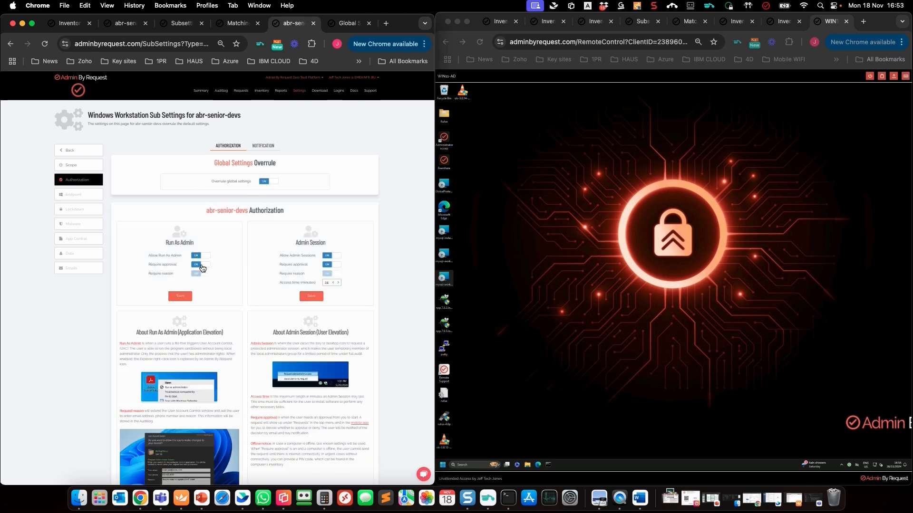
{"action": "left_click", "coordinate": [334, 265]}
{"action": "left_click", "coordinate": [327, 273]}
{"action": "left_click", "coordinate": [201, 274]}
{"action": "left_click", "coordinate": [180, 298]}
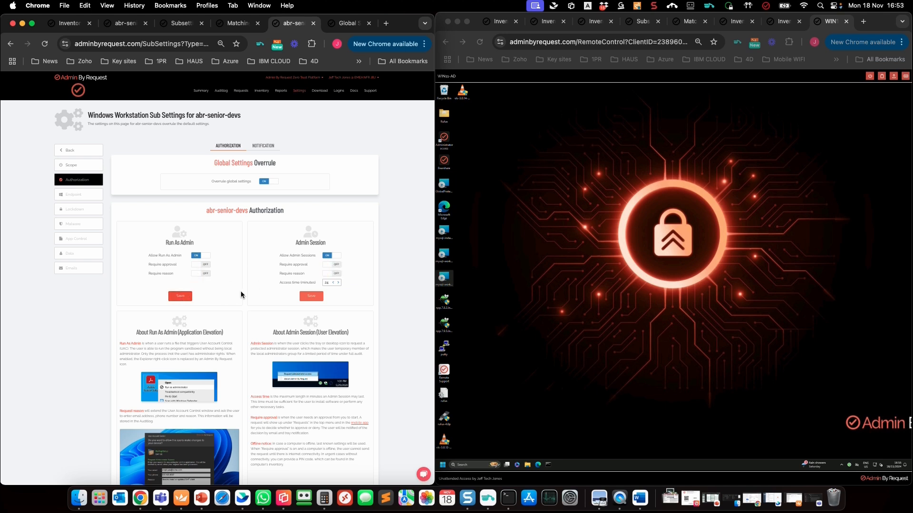
{"action": "left_click", "coordinate": [312, 296]}
{"action": "left_click", "coordinate": [312, 297]}
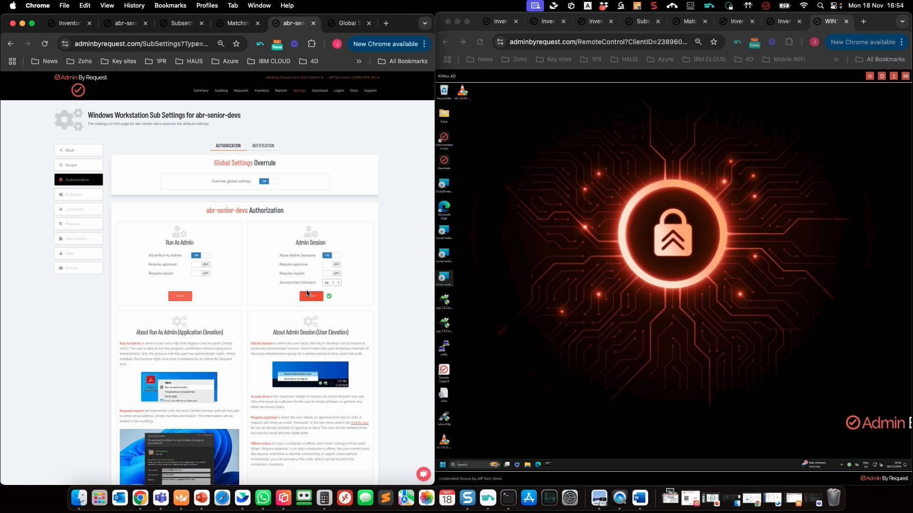
Step: Overrule the global Run As Admin lockdown for abr-senior-devs, turn off Deny elevating system files and save
{"action": "left_click", "coordinate": [78, 211]}
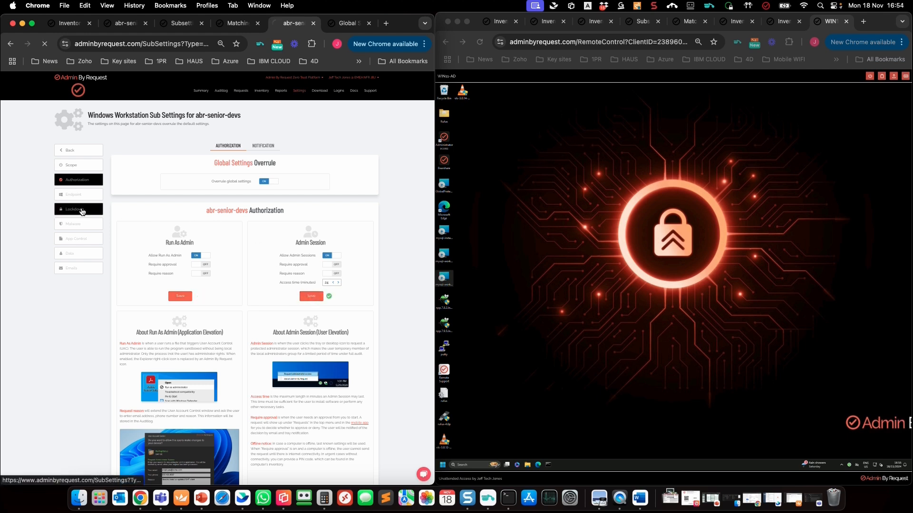
{"action": "left_click", "coordinate": [220, 145]}
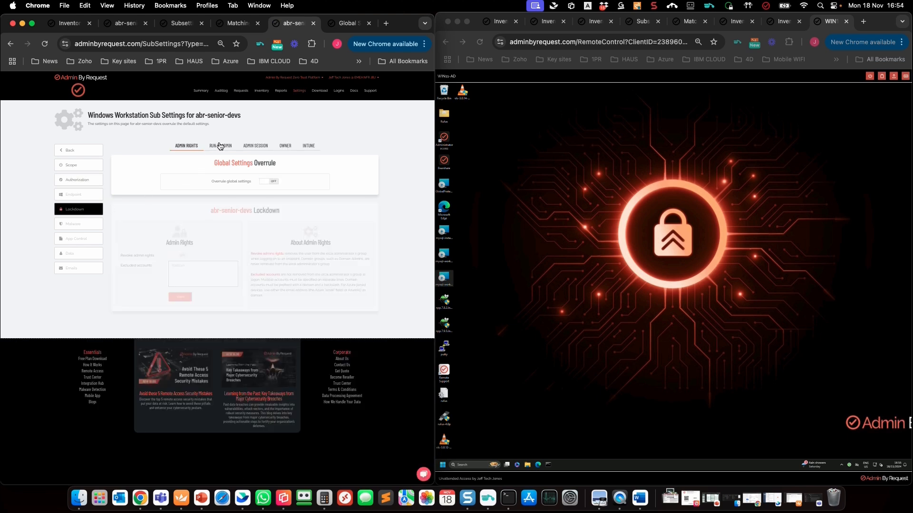
{"action": "left_click", "coordinate": [265, 182]}
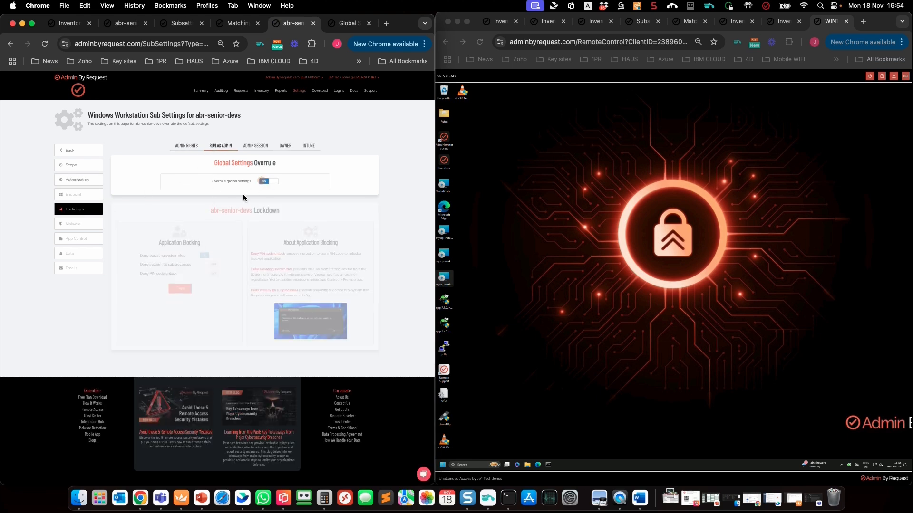
{"action": "left_click", "coordinate": [204, 255]}
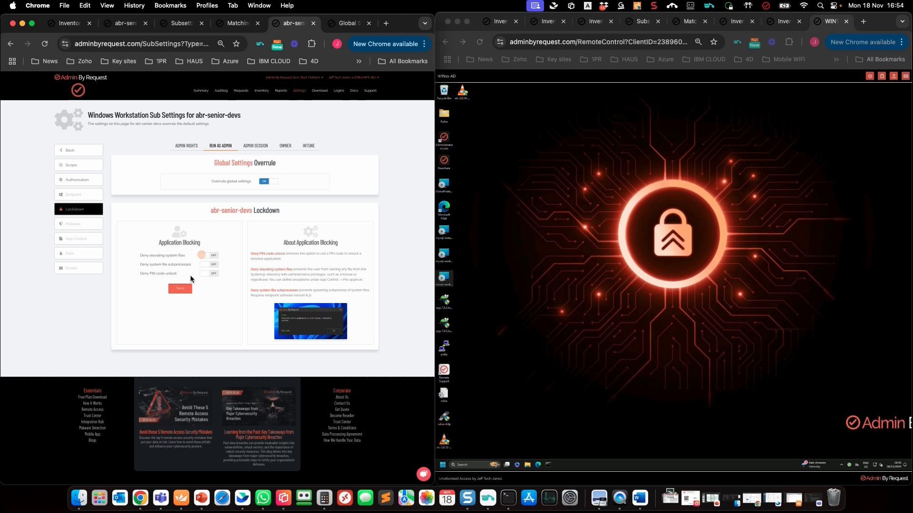
{"action": "left_click", "coordinate": [181, 293]}
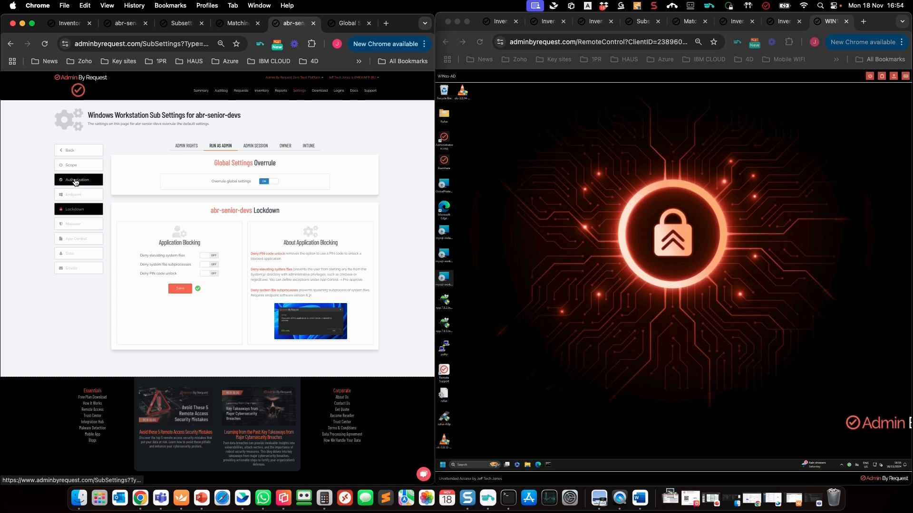
Step: Check in the Windows workstation sub settings list which setting areas abr-senior-devs overrules
{"action": "mouse_move", "coordinate": [296, 92]}
{"action": "mouse_move", "coordinate": [317, 138]}
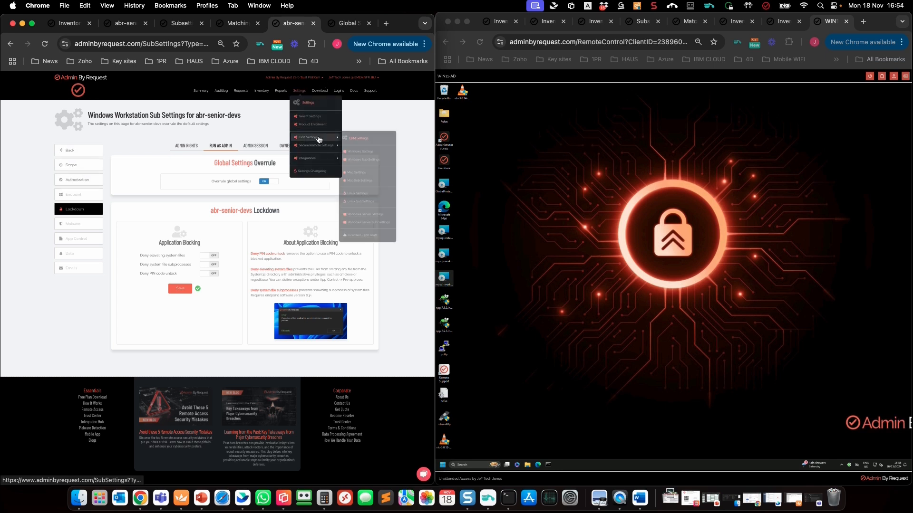
{"action": "left_click", "coordinate": [363, 162]}
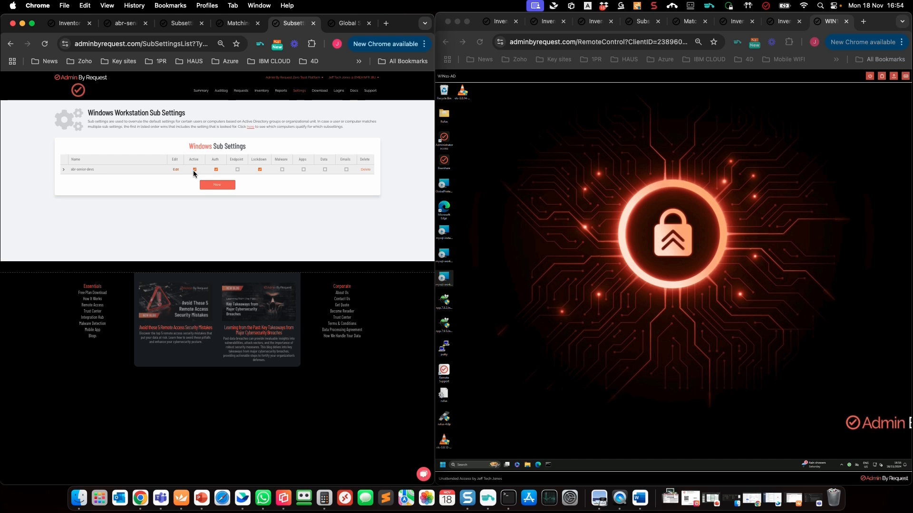
{"action": "left_click", "coordinate": [259, 169]}
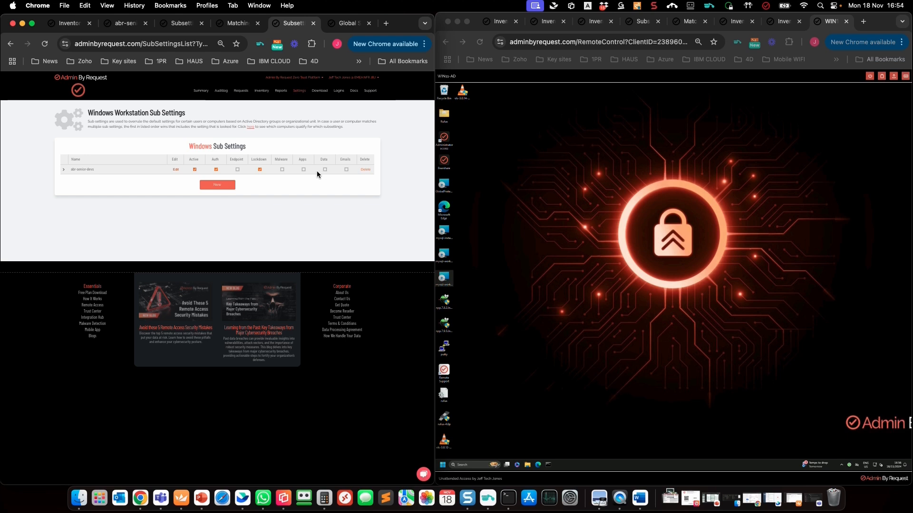
Step: Request administrator access on WIN11-AD, accept the Code of Conduct, and finish the admin session
{"action": "right_click", "coordinate": [849, 466]}
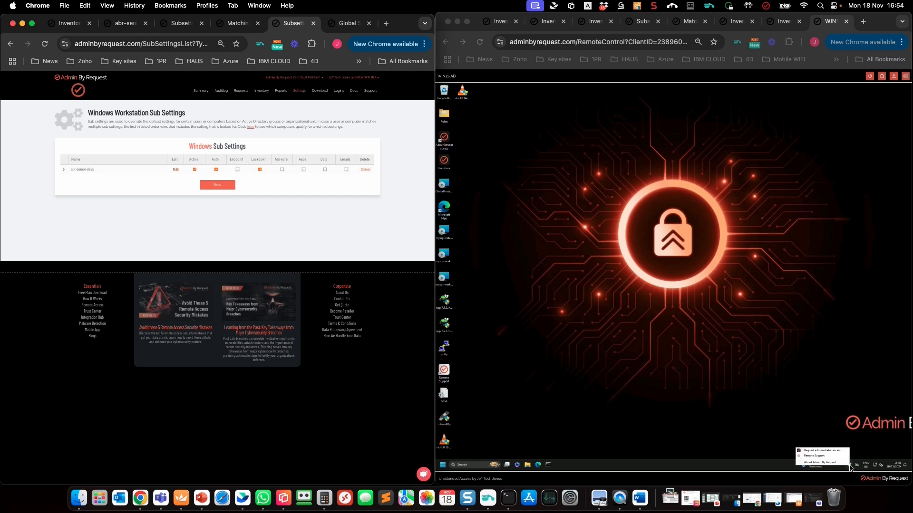
{"action": "left_click", "coordinate": [827, 453]}
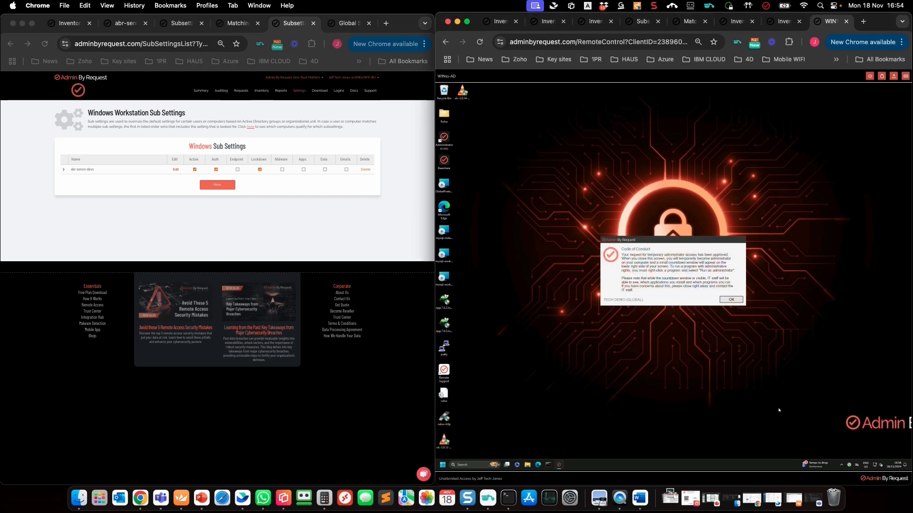
{"action": "left_click", "coordinate": [731, 300]}
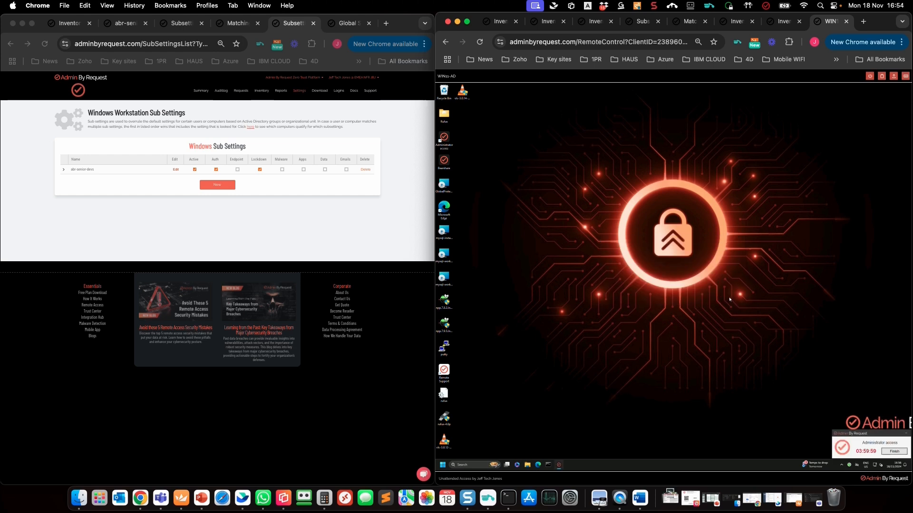
{"action": "left_click", "coordinate": [894, 451]}
{"action": "left_click", "coordinate": [656, 288]}
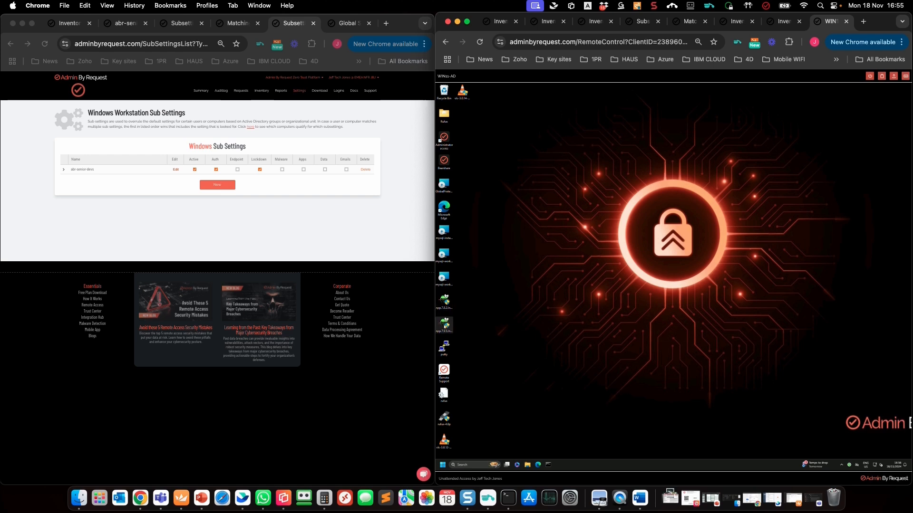
Step: Launch the Notepad++ installer from the WIN11-AD desktop to test elevation and decline its User Account Control prompt
{"action": "left_click", "coordinate": [446, 301]}
{"action": "double_click", "coordinate": [446, 301]}
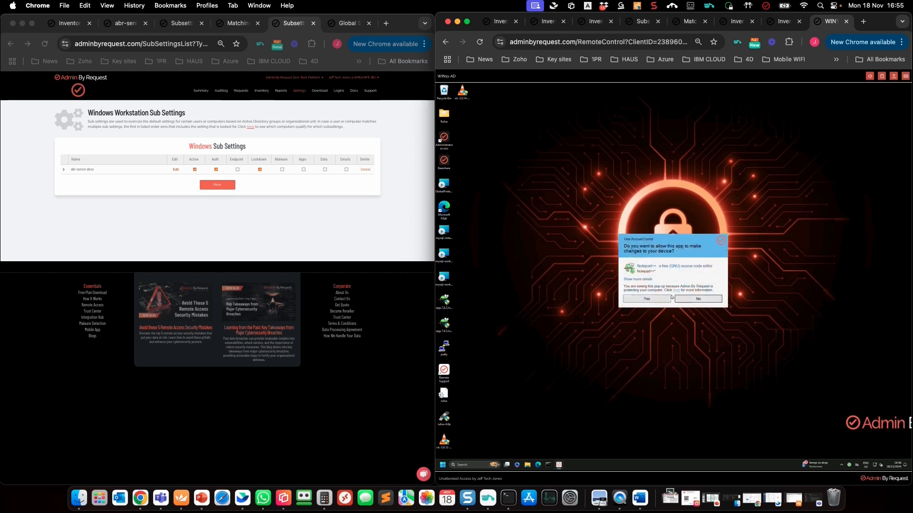
{"action": "left_click", "coordinate": [689, 299]}
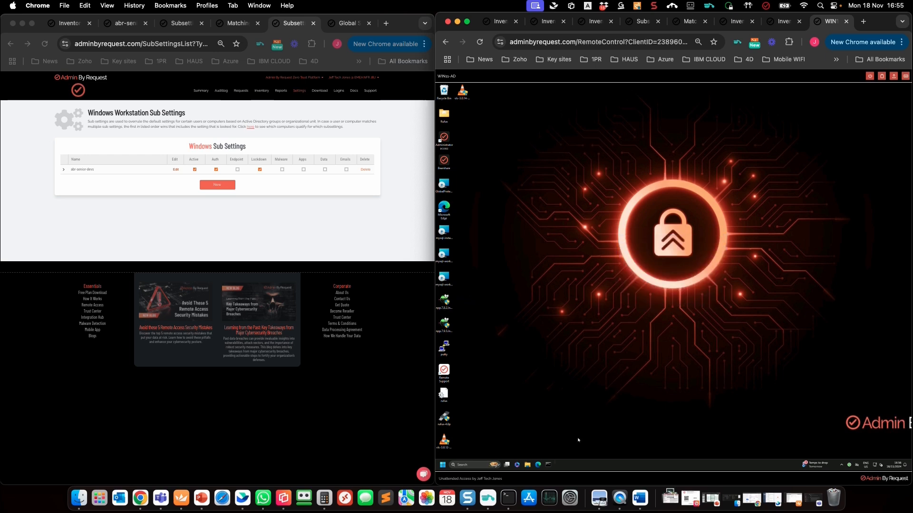
Step: Run Command Prompt as administrator on WIN11-AD, allow the elevation, and close its window
{"action": "right_click", "coordinate": [547, 468]}
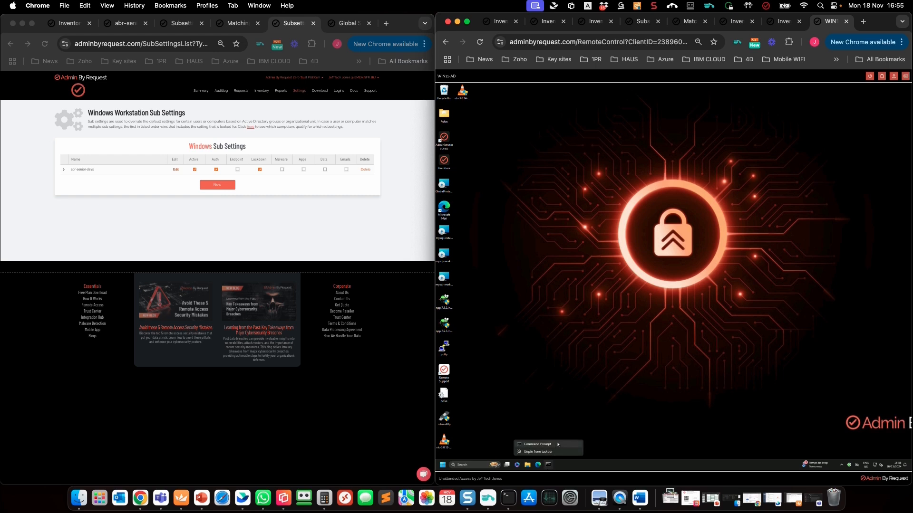
{"action": "right_click", "coordinate": [558, 445]}
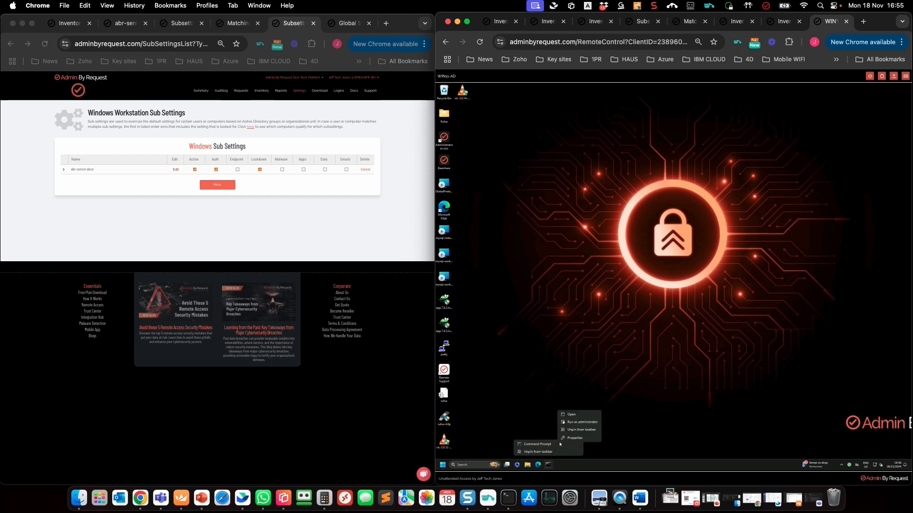
{"action": "left_click", "coordinate": [585, 422]}
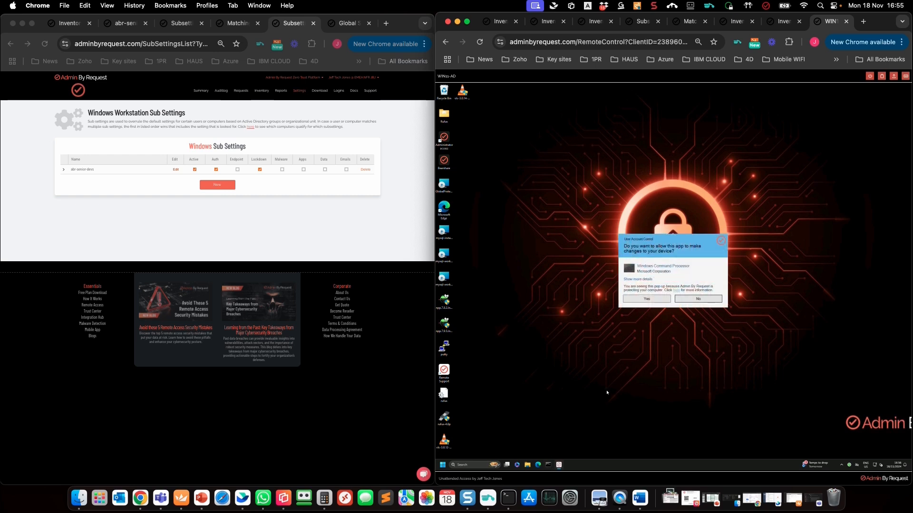
{"action": "left_click", "coordinate": [647, 299]}
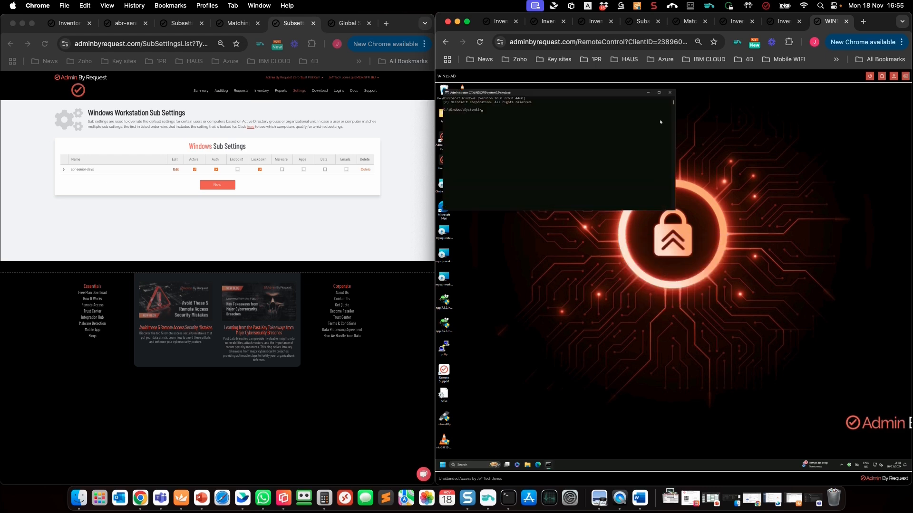
{"action": "left_click", "coordinate": [670, 94]}
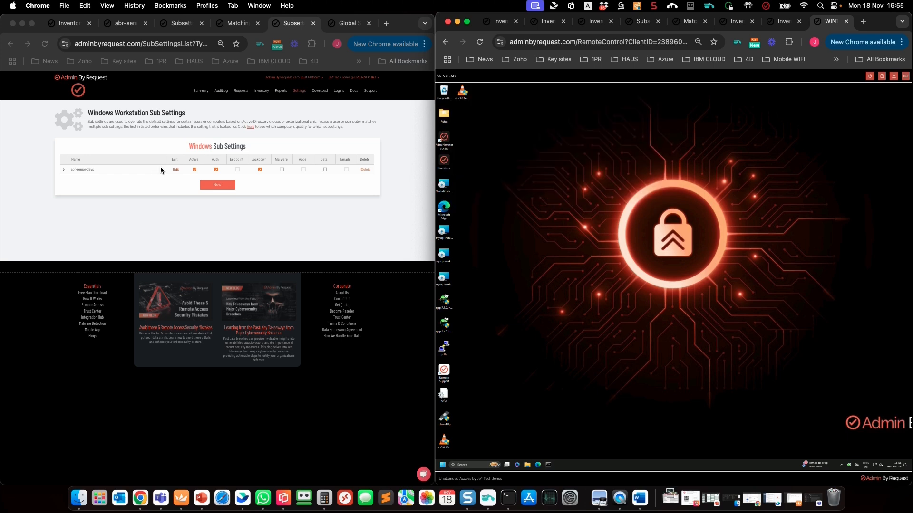
Step: Open the abr-senior-devs sub setting for comparison and examine the pre-approved applications in the global Windows App Control settings
{"action": "left_click", "coordinate": [172, 176]}
{"action": "left_click", "coordinate": [175, 169]}
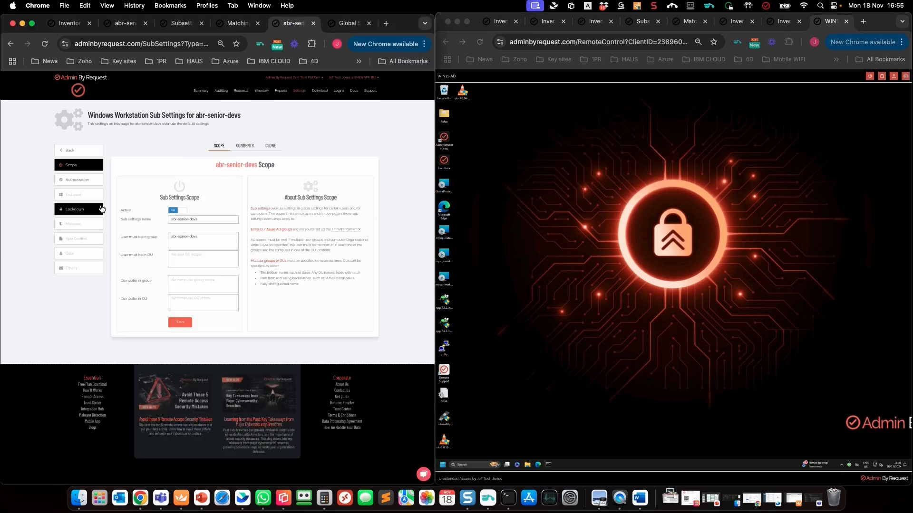
{"action": "left_click", "coordinate": [235, 28]}
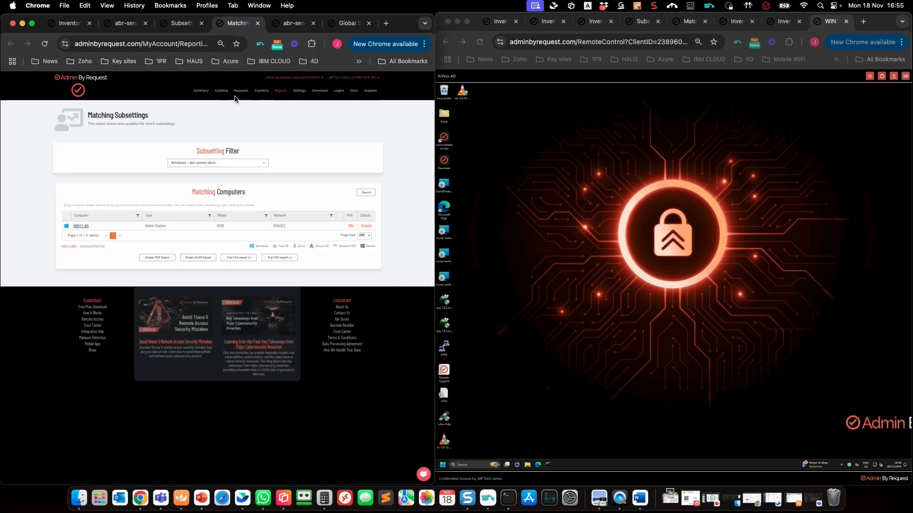
{"action": "mouse_move", "coordinate": [299, 90]}
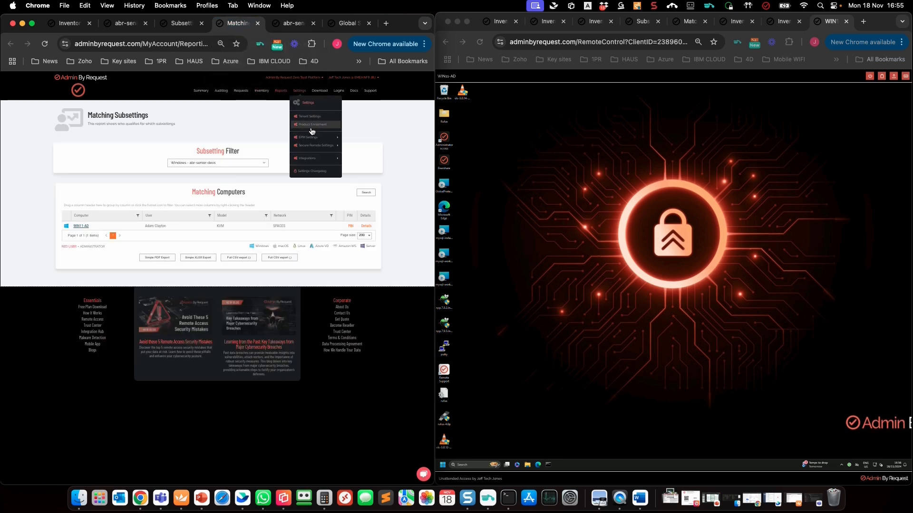
{"action": "mouse_move", "coordinate": [316, 137]}
{"action": "left_click", "coordinate": [364, 152]}
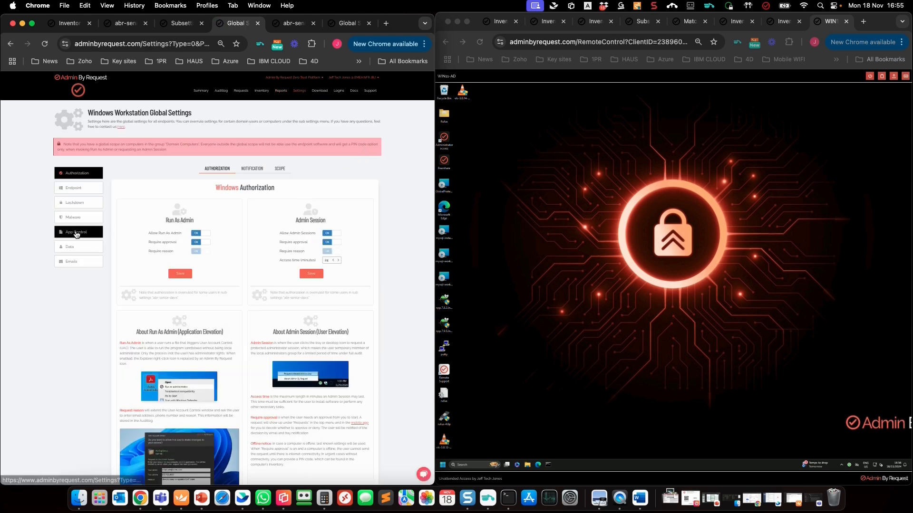
{"action": "left_click", "coordinate": [75, 233]}
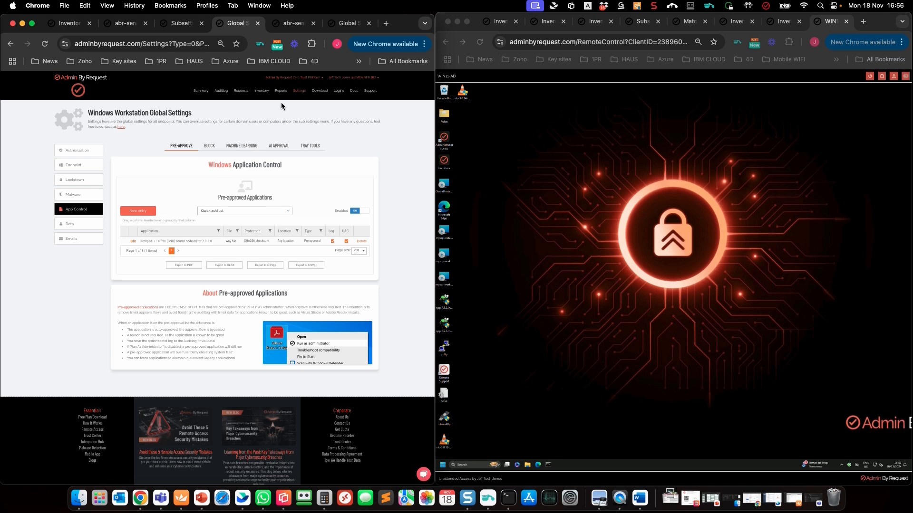
Step: Examine the abr-senior-devs App Control page and highlight the Pre-approved Applications (Global Settings) heading
{"action": "left_click", "coordinate": [287, 24]}
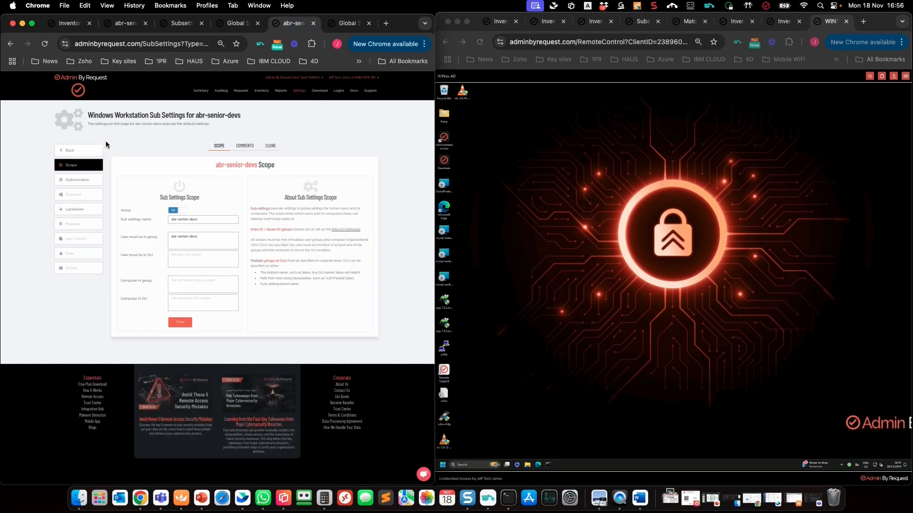
{"action": "left_click", "coordinate": [77, 243]}
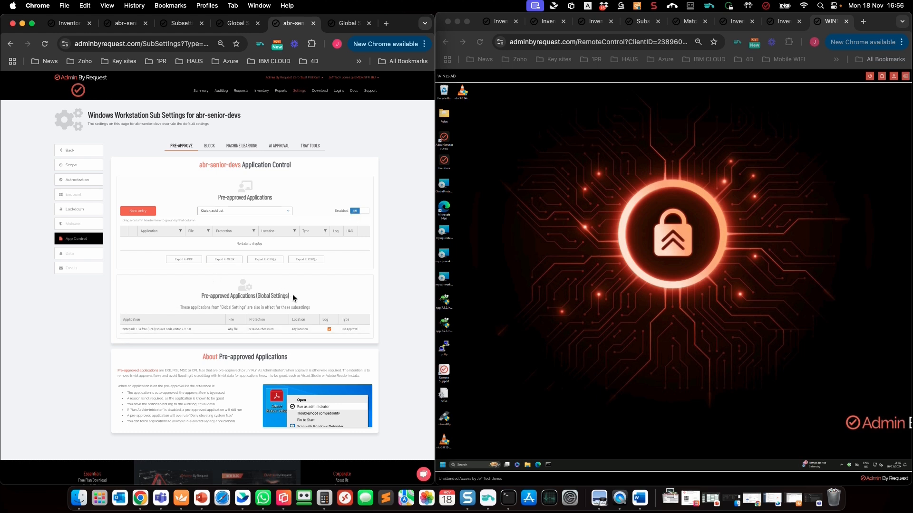
{"action": "left_click_drag", "start_coordinate": [290, 296], "coordinate": [178, 298]}
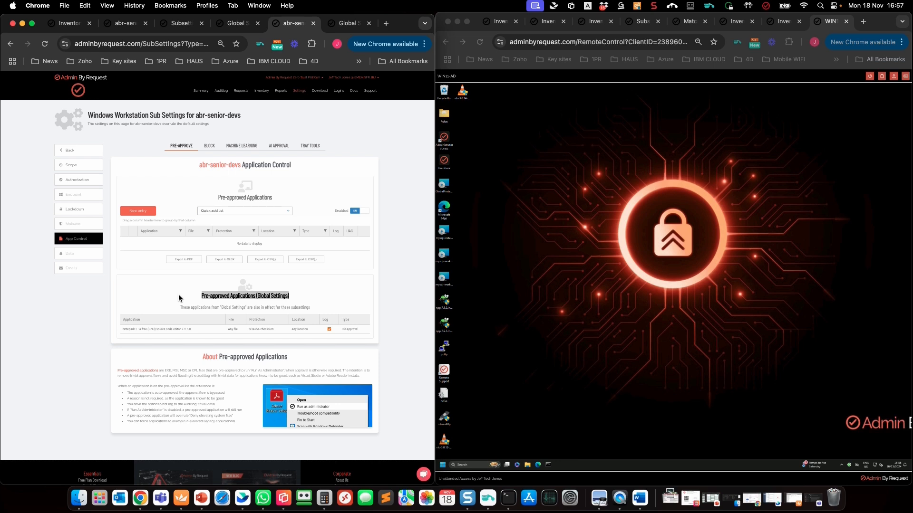
Step: Examine the Machine Learning, AI Approval and Tray Tools pages of the abr-senior-devs App Control, then return to Pre-Approve
{"action": "left_click", "coordinate": [245, 148]}
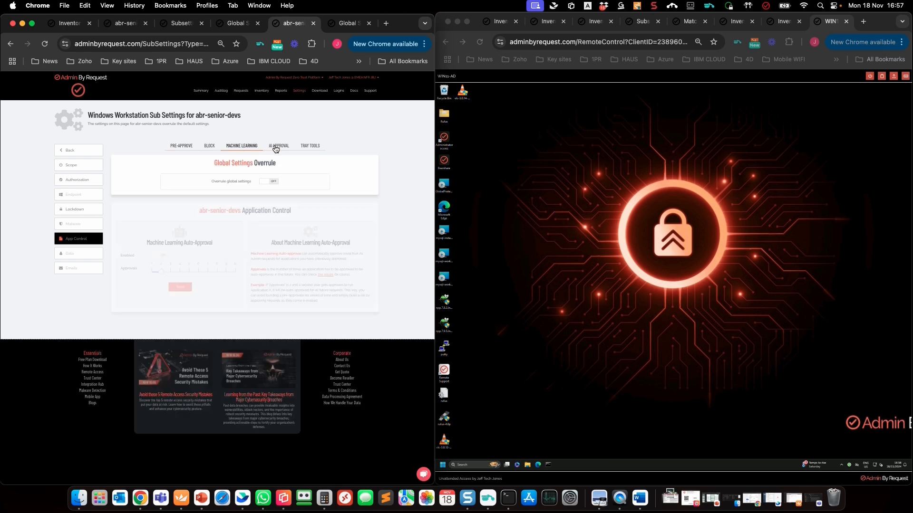
{"action": "left_click", "coordinate": [274, 148]}
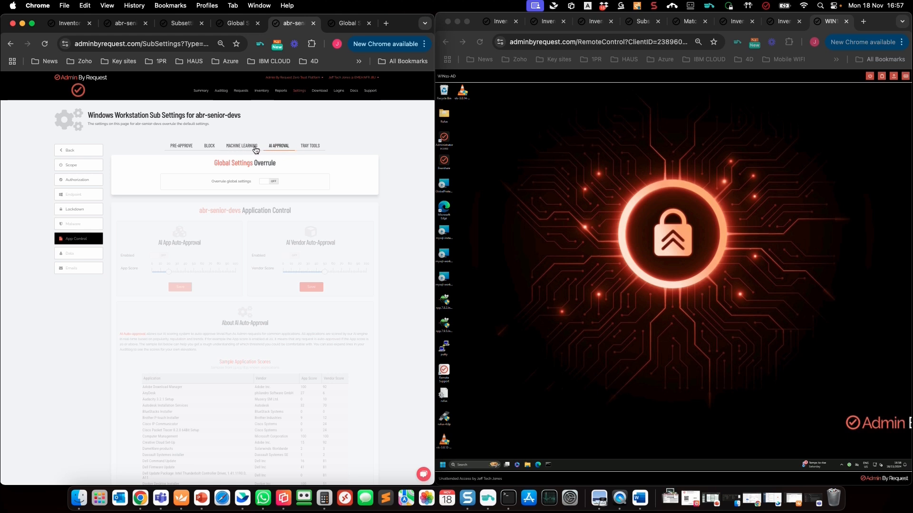
{"action": "left_click", "coordinate": [304, 150]}
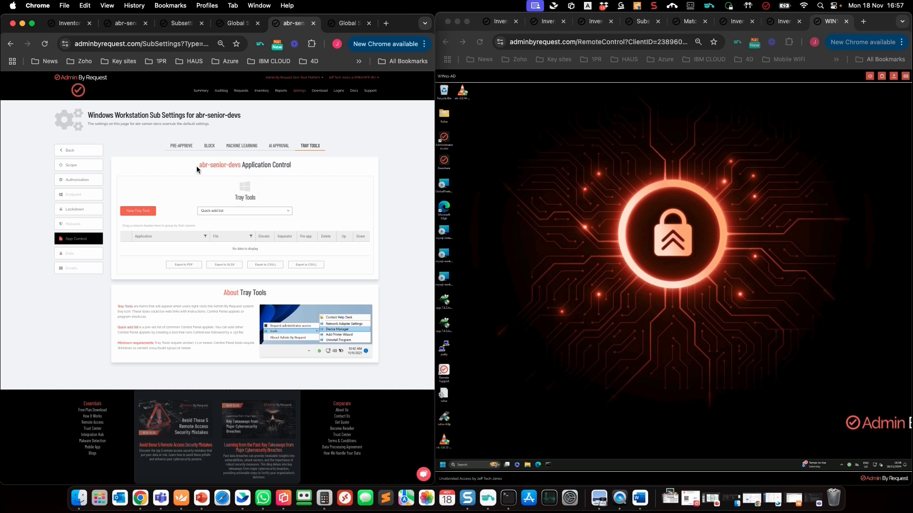
{"action": "left_click", "coordinate": [180, 146]}
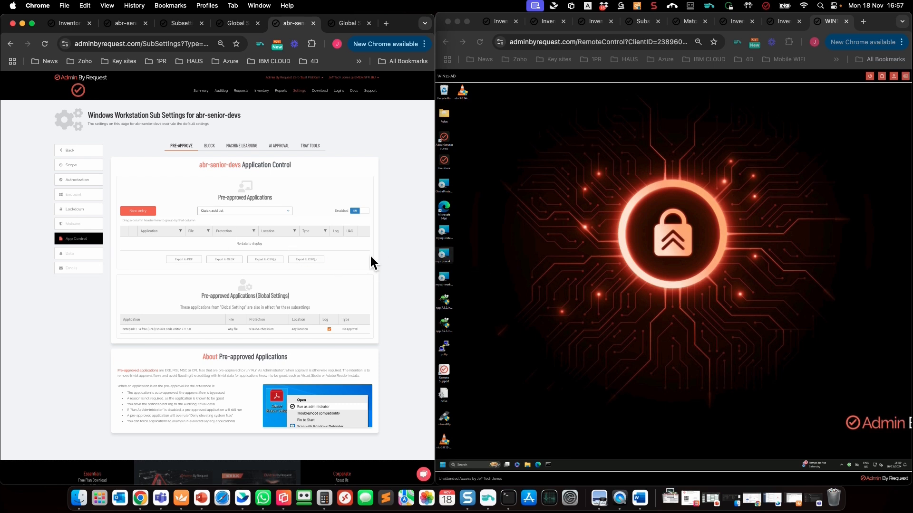
Step: Expand the Rufus entry in the Run As Admin audit log and start pre-approving its file
{"action": "left_click", "coordinate": [222, 92]}
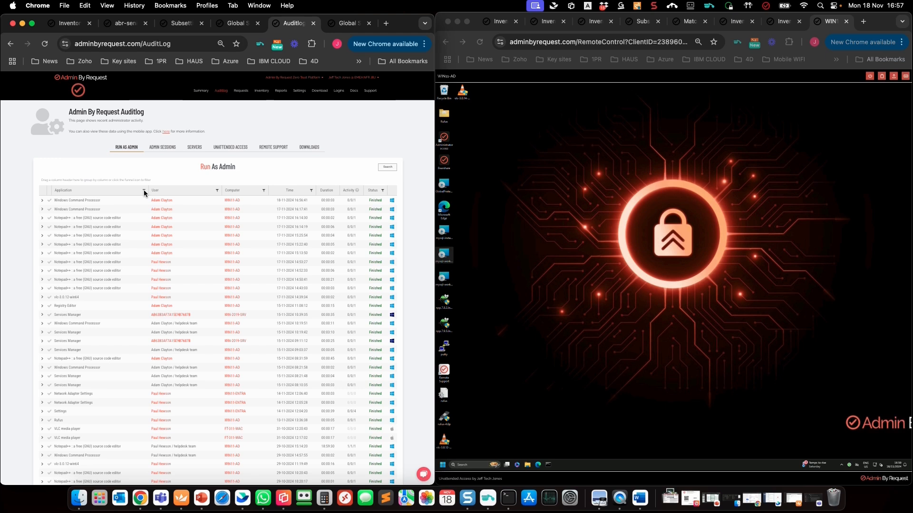
{"action": "left_click", "coordinate": [42, 421]}
{"action": "left_click", "coordinate": [44, 422]}
{"action": "scroll", "coordinate": [153, 418], "scroll_direction": "down", "scroll_amount": 3}
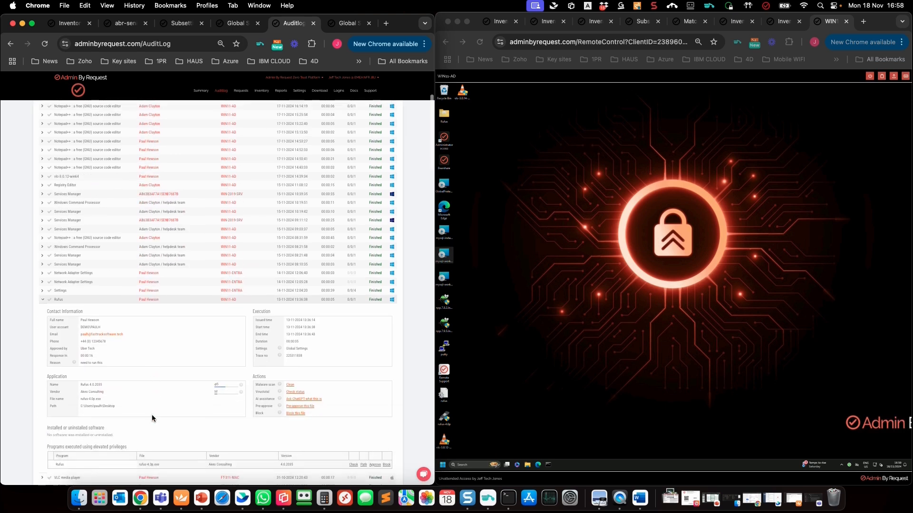
{"action": "left_click", "coordinate": [300, 409]}
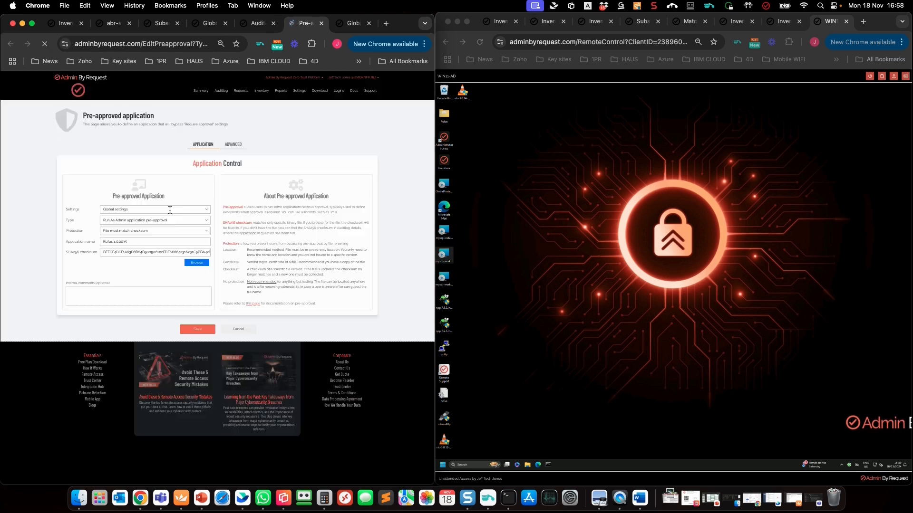
Step: Assign the pre-approval to abr-senior-devs, set its type to Run As Admin vendor pre-approval (digital certificate), and save it
{"action": "left_click", "coordinate": [181, 210]}
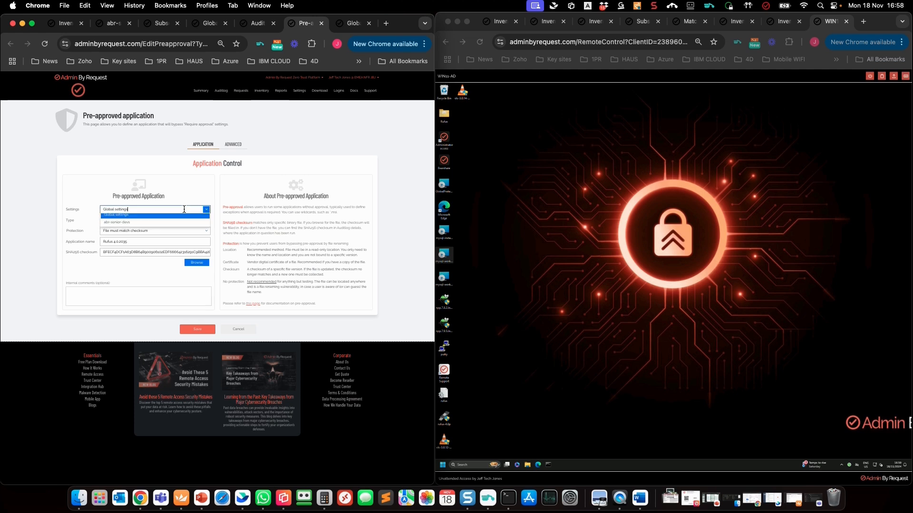
{"action": "left_click", "coordinate": [121, 226]}
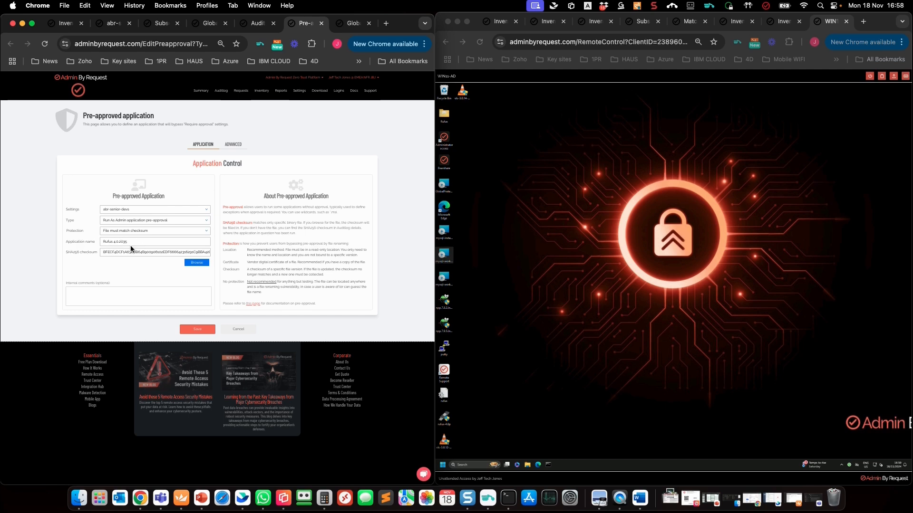
{"action": "left_click", "coordinate": [136, 222]}
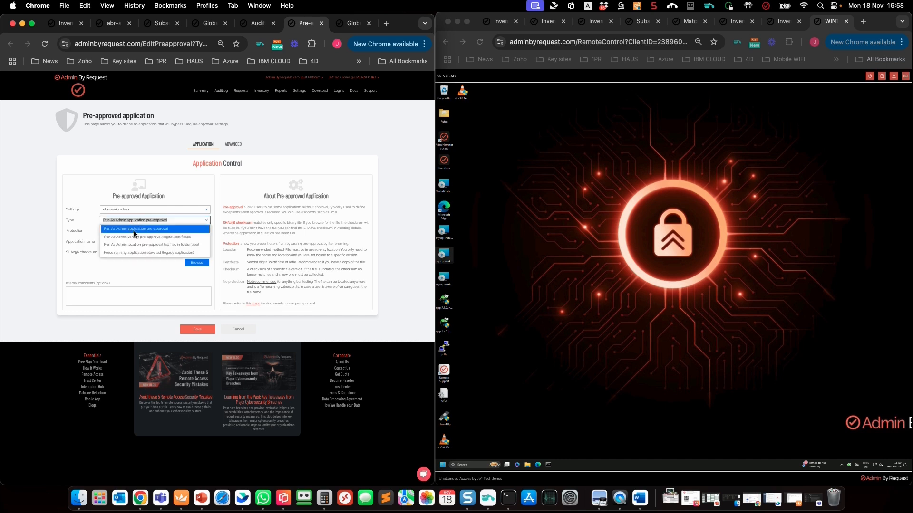
{"action": "left_click", "coordinate": [134, 237]}
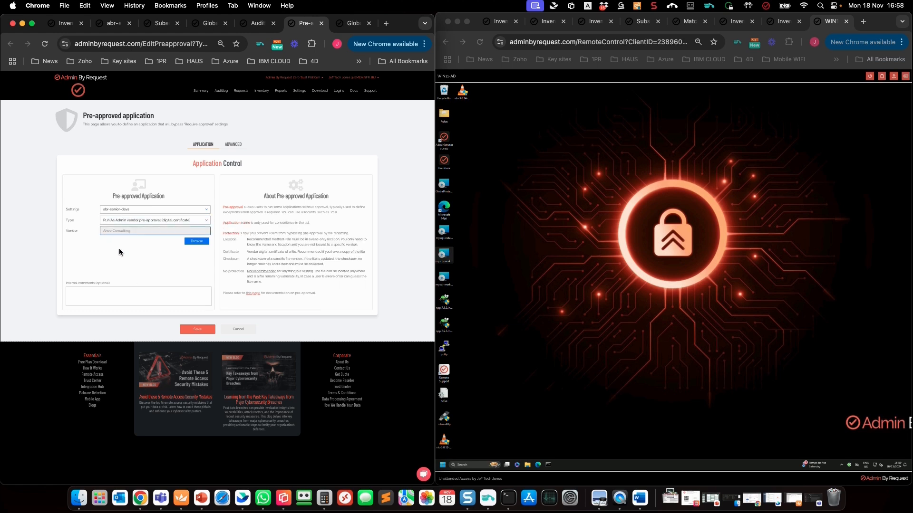
{"action": "left_click", "coordinate": [198, 333]}
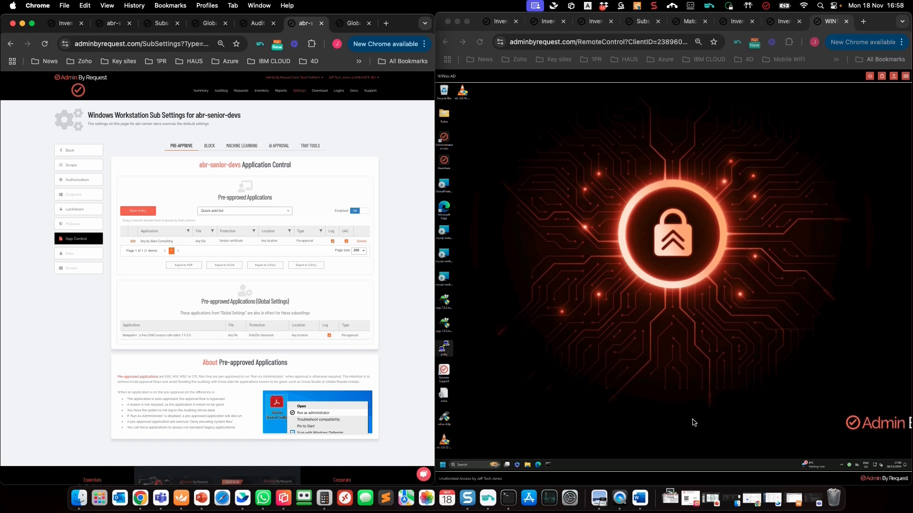
Step: Launch the second Notepad++ installer on the WIN11-AD desktop and dismiss its User Account Control prompt
{"action": "left_click", "coordinate": [827, 452]}
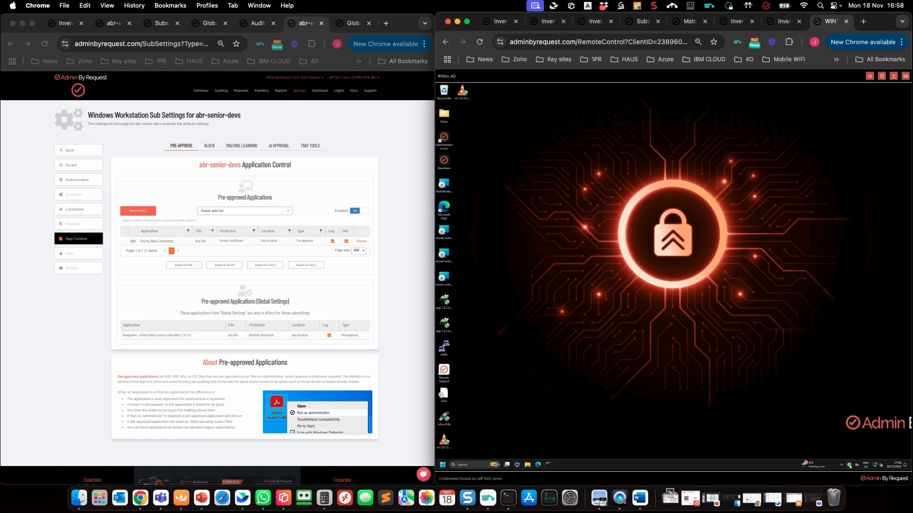
{"action": "double_click", "coordinate": [444, 325]}
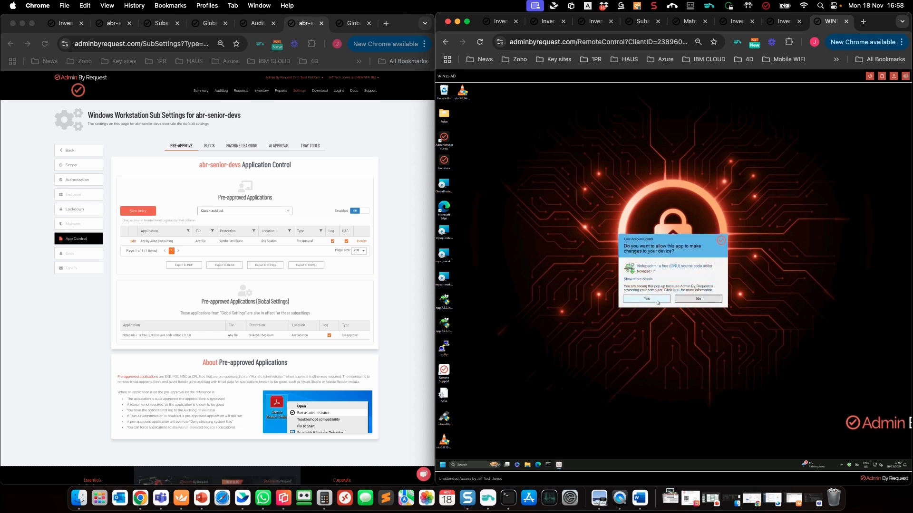
{"action": "left_click", "coordinate": [677, 302]}
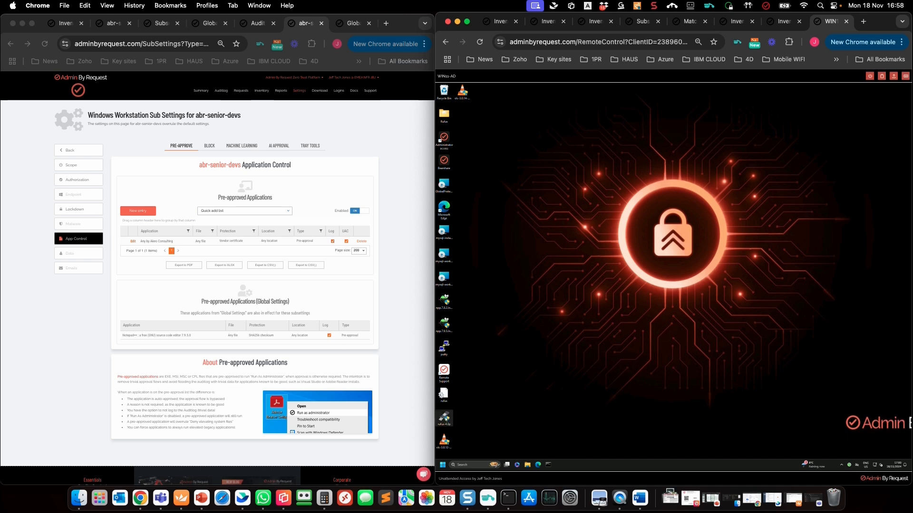
Step: Run Rufus from the WIN11-AD desktop, allow its elevation, and close the Rufus window
{"action": "double_click", "coordinate": [445, 417]}
{"action": "left_click", "coordinate": [650, 299]}
{"action": "left_click", "coordinate": [724, 311]}
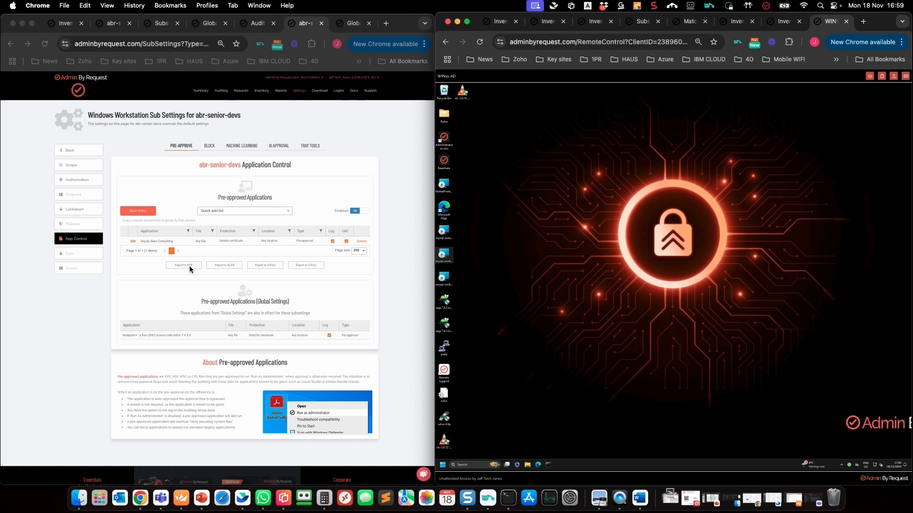
Step: Edit the Akeo Consulting pre-approval entry, turn off its logging and UAC confirmation in the advanced options, and save
{"action": "left_click", "coordinate": [134, 245]}
{"action": "left_click", "coordinate": [133, 245]}
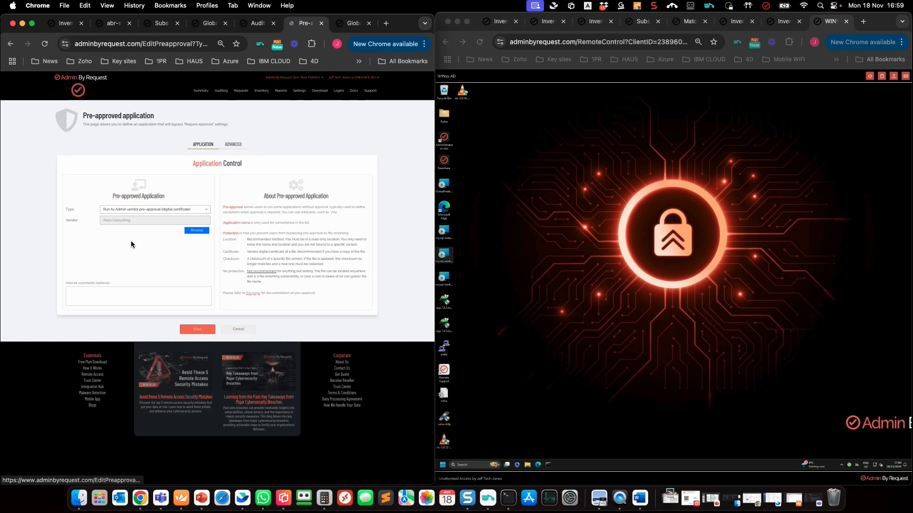
{"action": "left_click", "coordinate": [235, 147]}
{"action": "left_click", "coordinate": [156, 215]}
{"action": "left_click", "coordinate": [196, 276]}
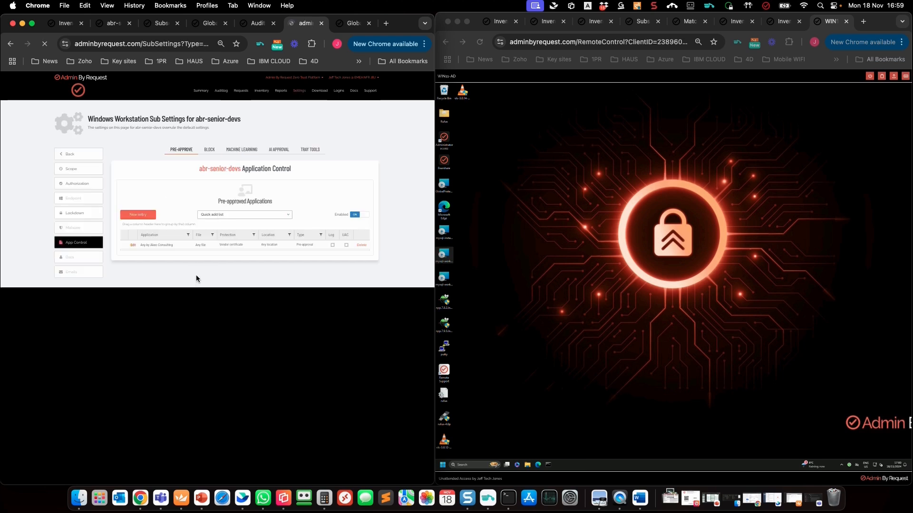
Step: Check the Admin By Request tray options on WIN11-AD, launch Rufus again to test the changed pre-approval, and close it
{"action": "left_click", "coordinate": [851, 468]}
{"action": "left_click", "coordinate": [850, 467]}
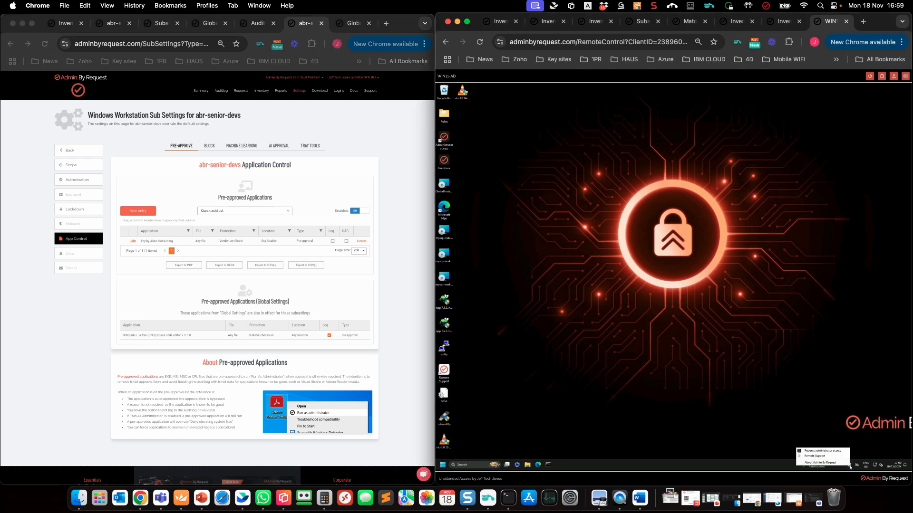
{"action": "left_click", "coordinate": [849, 466]}
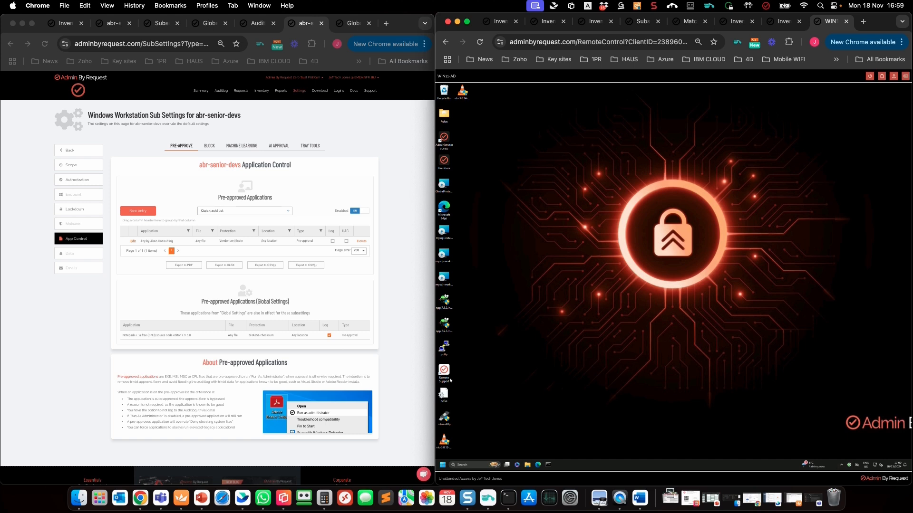
{"action": "double_click", "coordinate": [452, 419]}
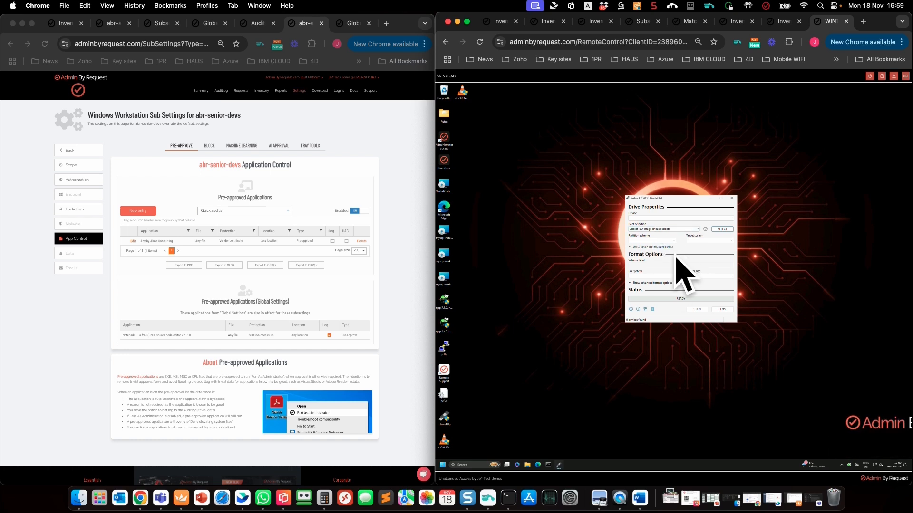
{"action": "left_click", "coordinate": [731, 199]}
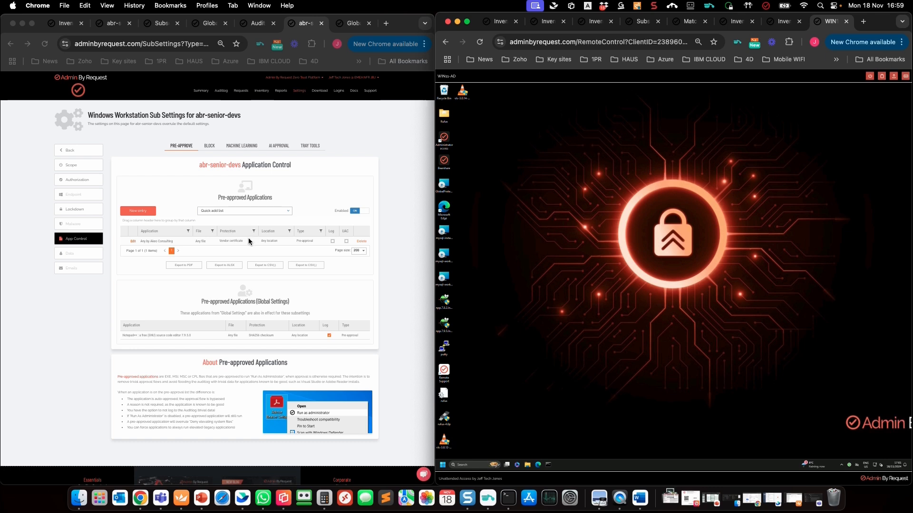
Step: Set the skin to Dark in the Look & Feel section of the global Windows endpoint settings and save
{"action": "left_click", "coordinate": [299, 90]}
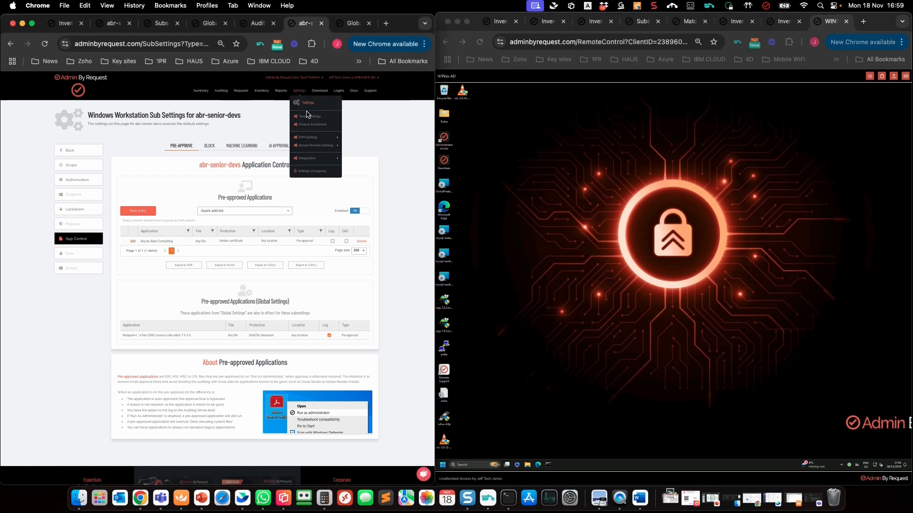
{"action": "mouse_move", "coordinate": [312, 139]}
{"action": "left_click", "coordinate": [362, 152]}
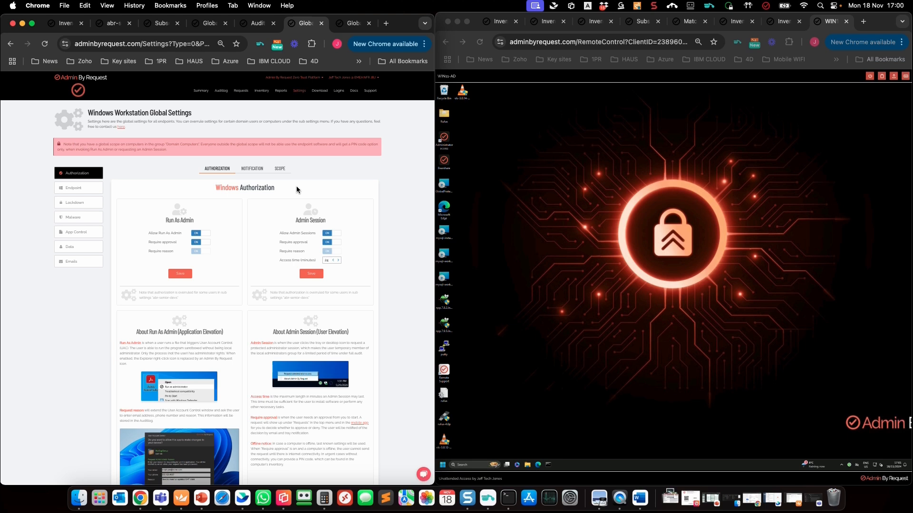
{"action": "left_click", "coordinate": [77, 191]}
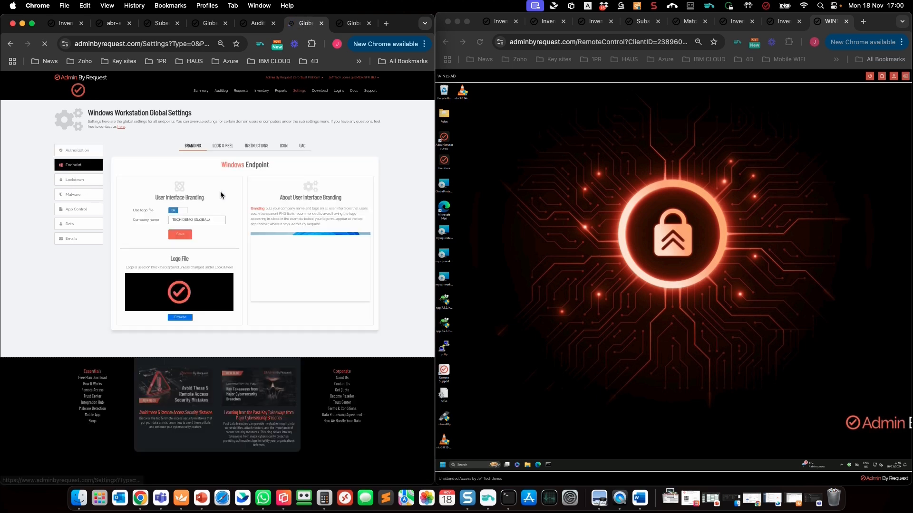
{"action": "left_click", "coordinate": [225, 147]}
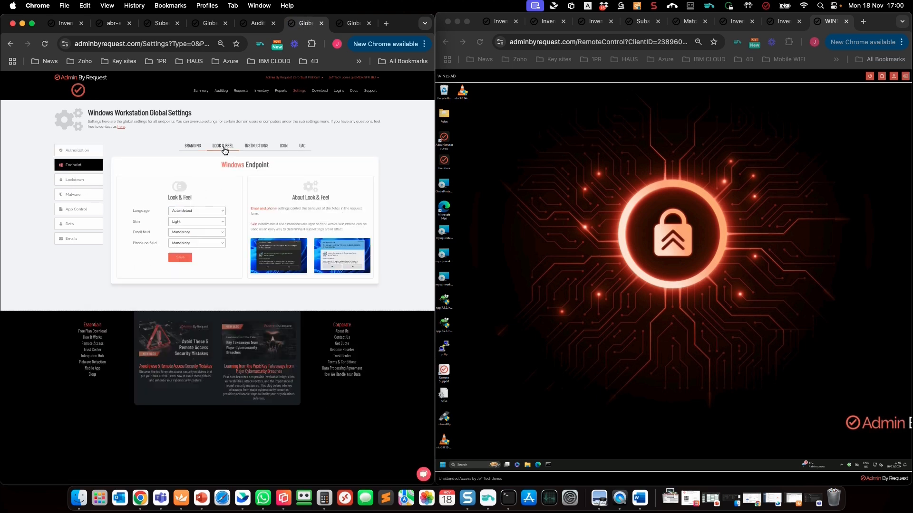
{"action": "left_click", "coordinate": [208, 221]}
{"action": "left_click", "coordinate": [175, 243]}
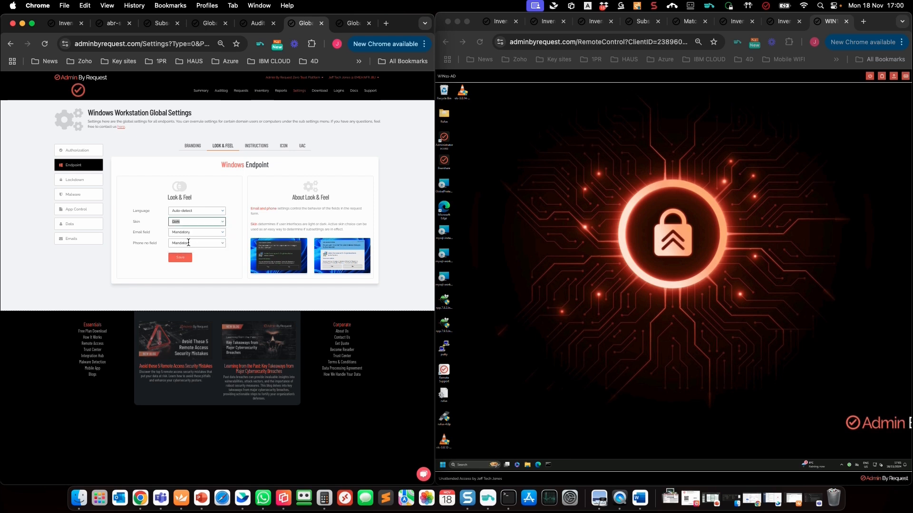
{"action": "left_click", "coordinate": [180, 258]}
{"action": "left_click", "coordinate": [189, 257]}
Step: Open the About Admin By Request window on WIN11-AD, reopen it to check the interface skin, and close it
{"action": "left_click", "coordinate": [850, 466]}
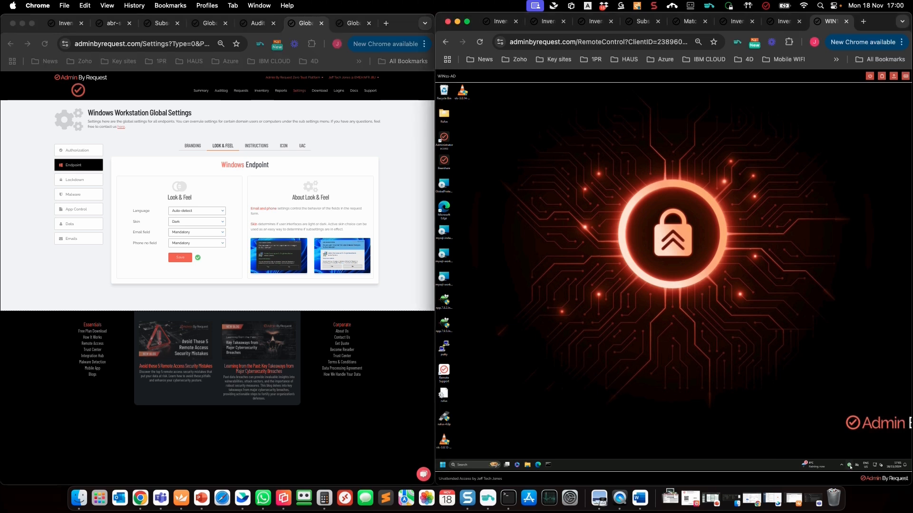
{"action": "right_click", "coordinate": [850, 467]}
{"action": "left_click", "coordinate": [820, 462]}
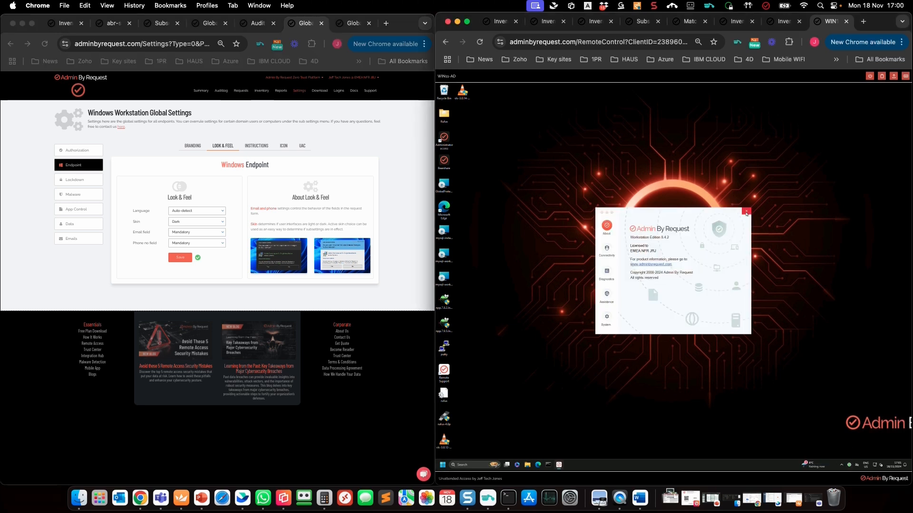
{"action": "left_click", "coordinate": [746, 211]}
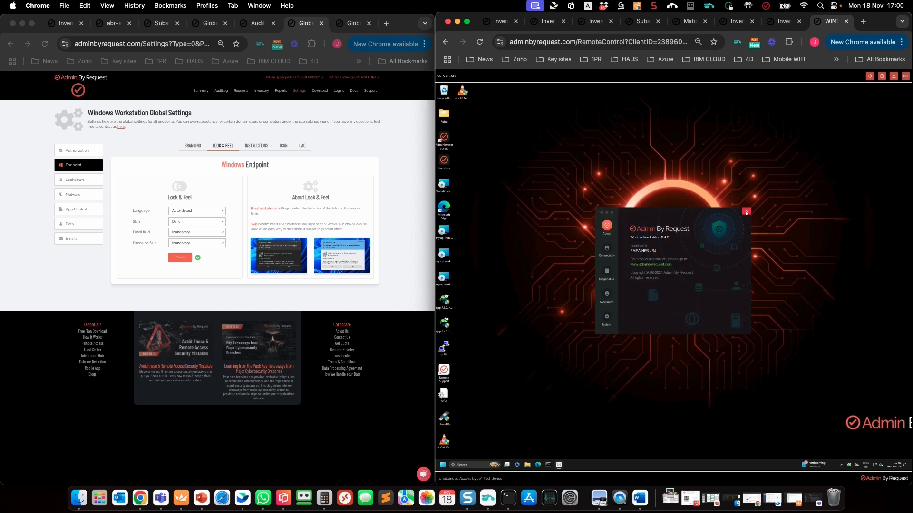
{"action": "left_click", "coordinate": [745, 212]}
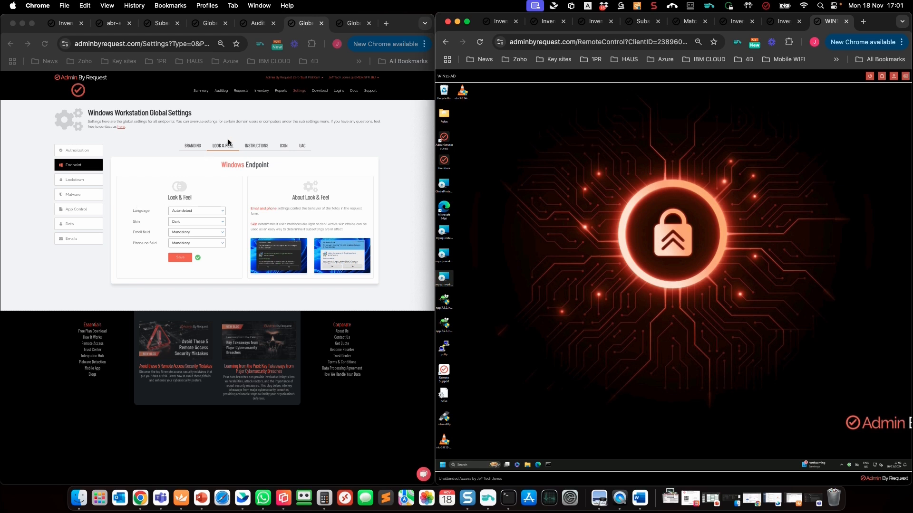
Step: Open the Endpoint settings of the abr-senior-devs sub setting and turn on the override of global settings
{"action": "left_click", "coordinate": [284, 120]}
{"action": "mouse_move", "coordinate": [299, 92]}
{"action": "mouse_move", "coordinate": [313, 139]}
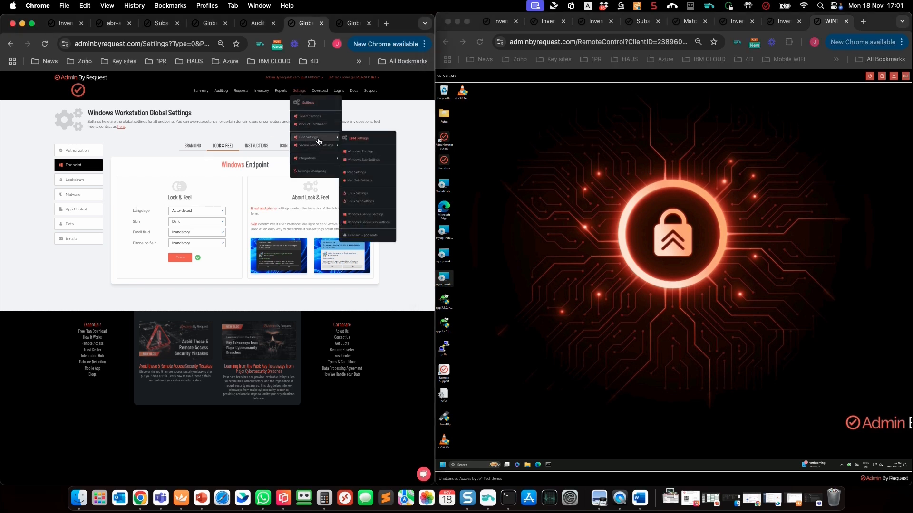
{"action": "left_click", "coordinate": [359, 165]}
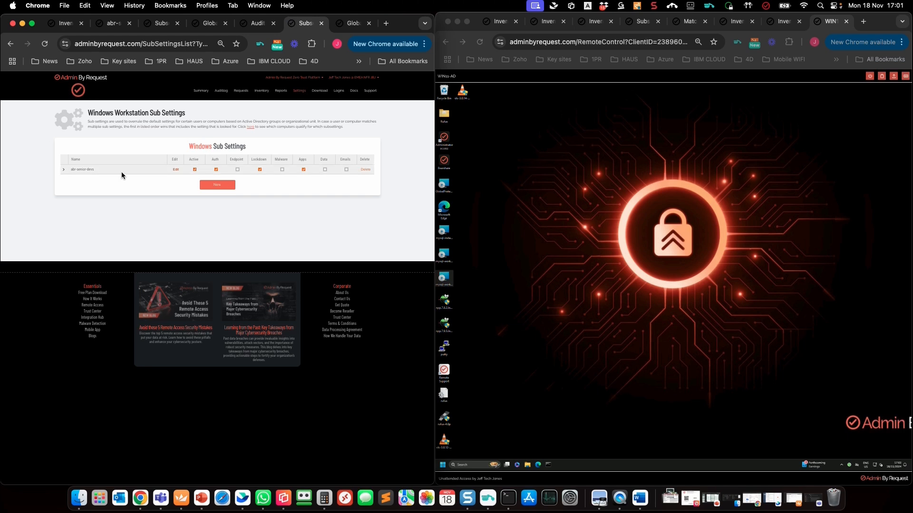
{"action": "left_click", "coordinate": [176, 169]}
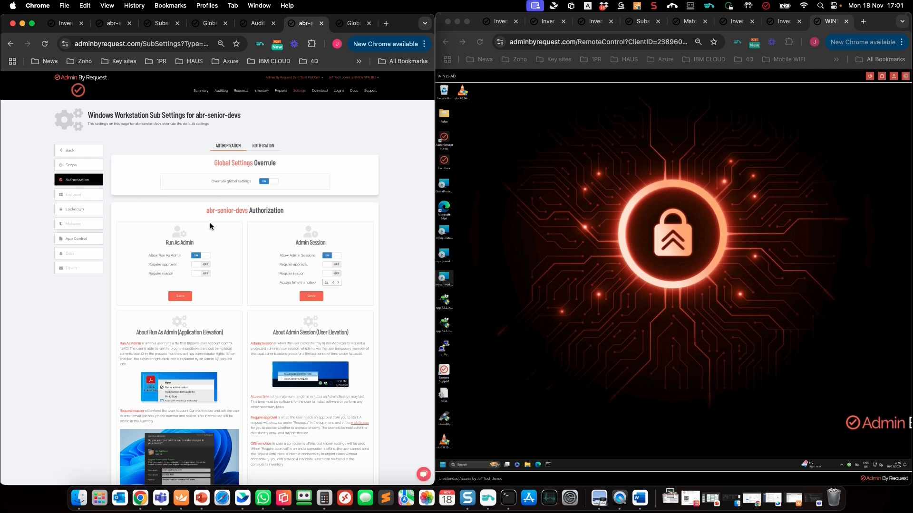
{"action": "scroll", "coordinate": [213, 257], "scroll_direction": "down", "scroll_amount": 3}
{"action": "scroll", "coordinate": [211, 258], "scroll_direction": "up", "scroll_amount": 3}
{"action": "left_click", "coordinate": [71, 196]}
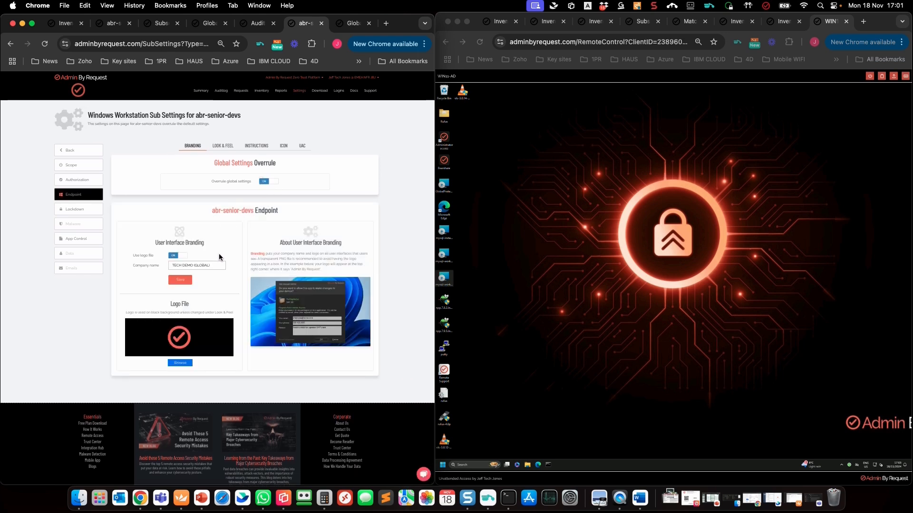
Step: Turn on the global settings override for the Look & Feel, Instructions and UAC sections of the abr-senior-devs Endpoint settings
{"action": "left_click", "coordinate": [224, 146]}
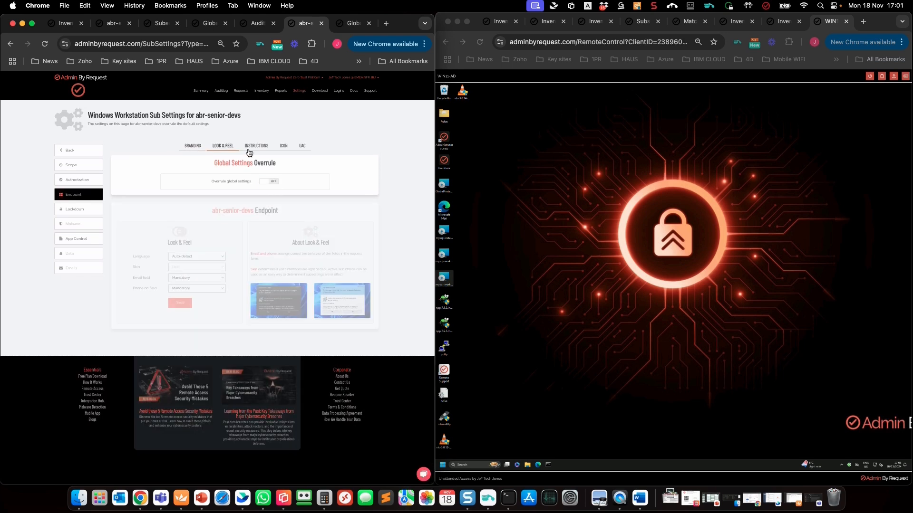
{"action": "left_click", "coordinate": [265, 183]}
{"action": "left_click", "coordinate": [258, 148]}
{"action": "left_click", "coordinate": [268, 183]}
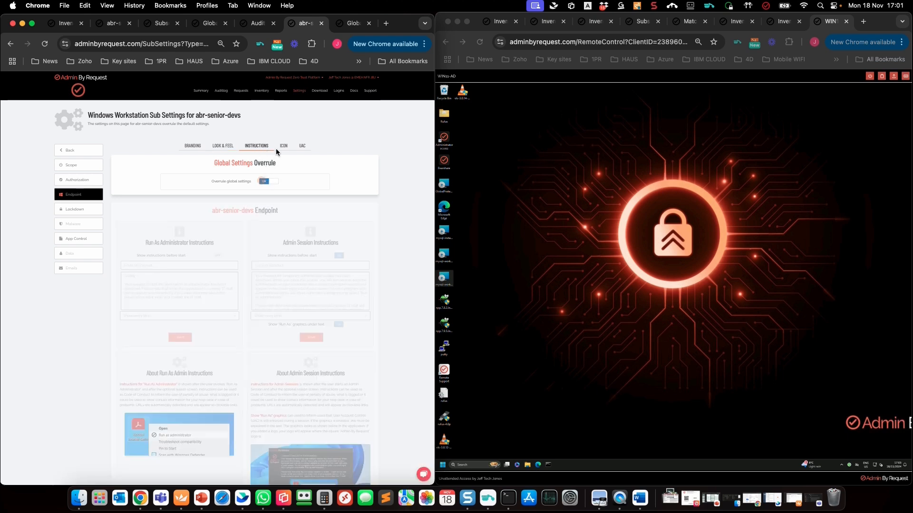
{"action": "left_click", "coordinate": [283, 147]}
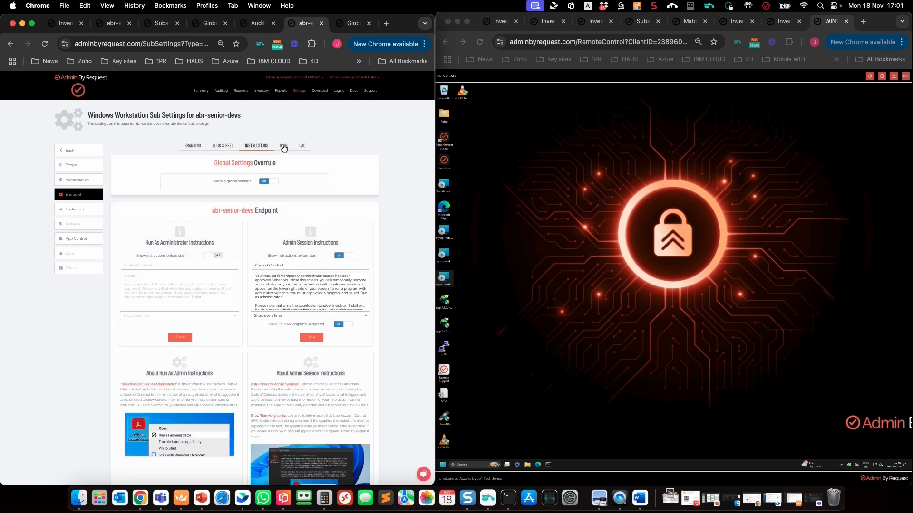
{"action": "left_click", "coordinate": [302, 146]}
{"action": "left_click", "coordinate": [267, 181]}
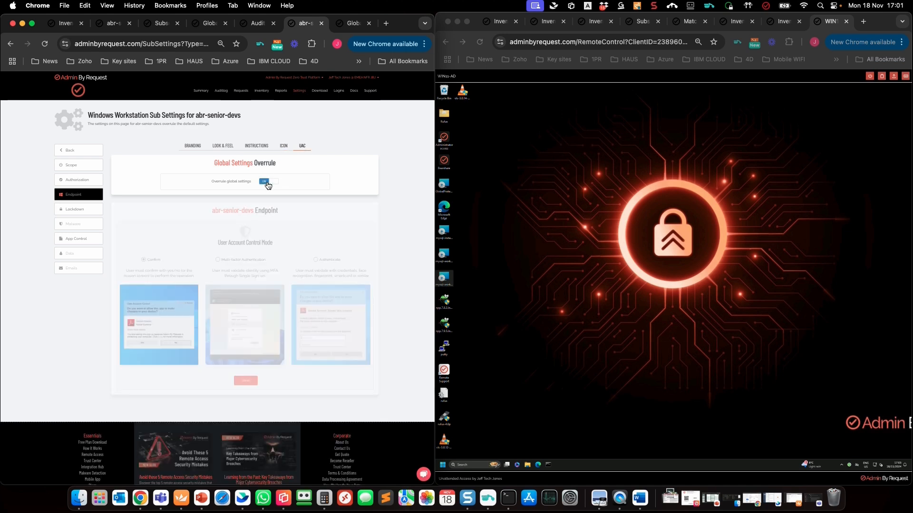
Step: Look through the Lockdown sections of the abr-senior-devs sub setting and turn on the global settings override for Run As Admin
{"action": "left_click", "coordinate": [70, 210]}
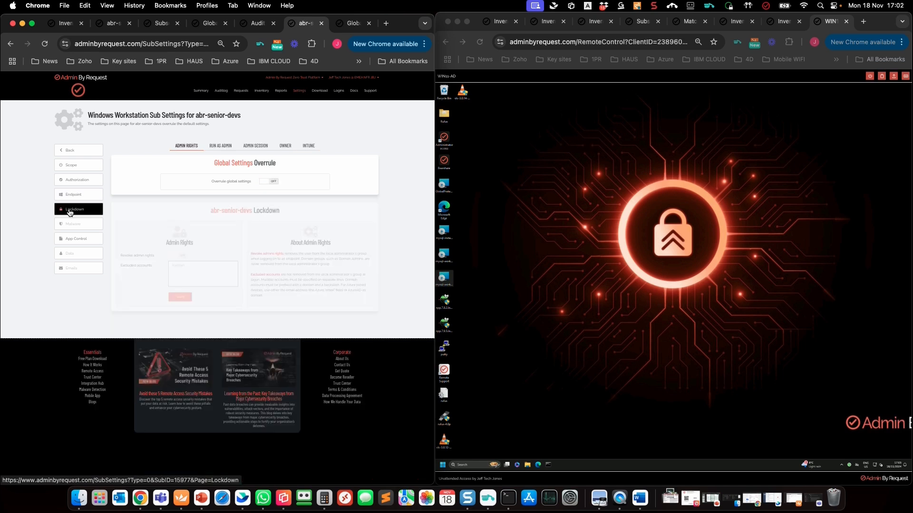
{"action": "left_click", "coordinate": [218, 149]}
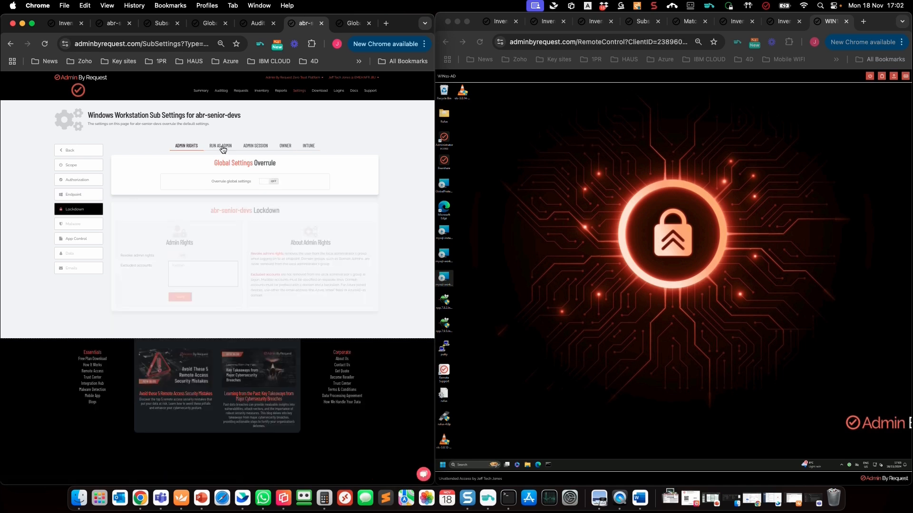
{"action": "left_click", "coordinate": [255, 148]}
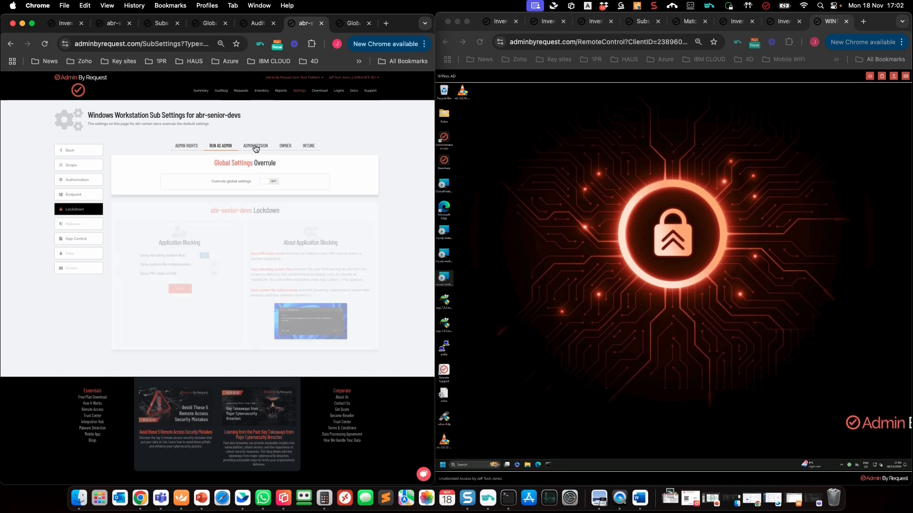
{"action": "left_click", "coordinate": [291, 149]}
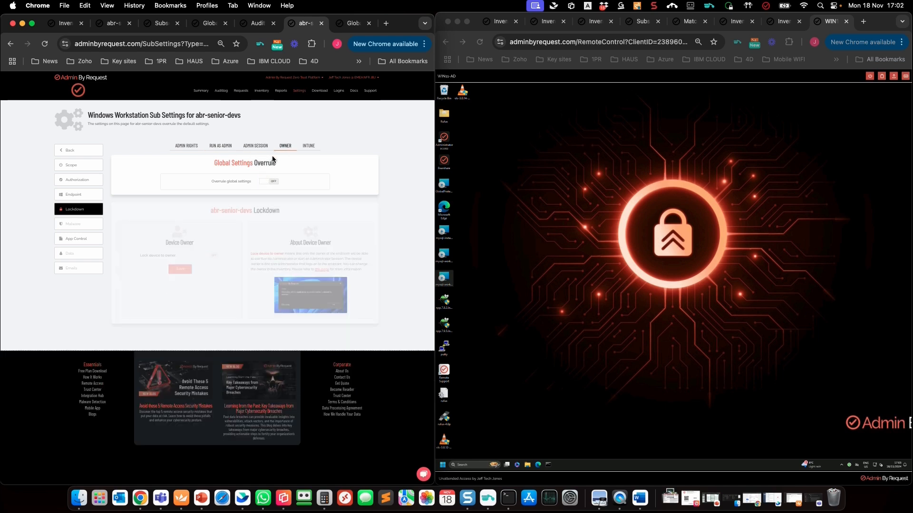
{"action": "left_click", "coordinate": [309, 147]}
{"action": "left_click", "coordinate": [285, 150]}
{"action": "left_click", "coordinate": [223, 148]}
{"action": "left_click", "coordinate": [264, 181]}
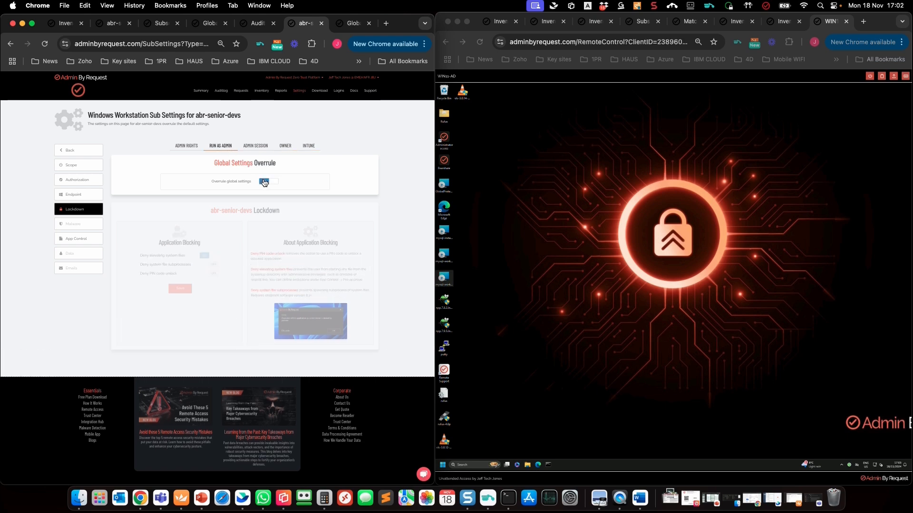
Step: Turn on the global settings override for the Admin Session and Intune sections of the abr-senior-devs Lockdown settings
{"action": "left_click", "coordinate": [255, 147]}
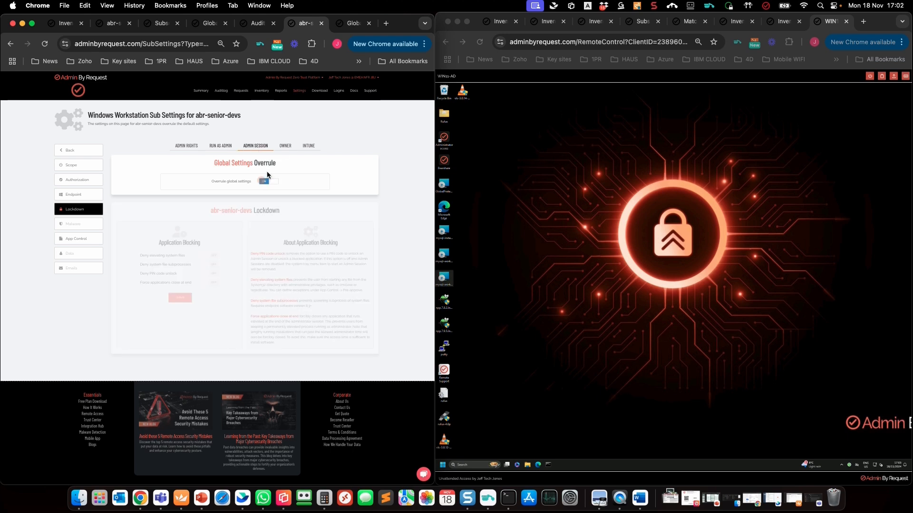
{"action": "left_click", "coordinate": [284, 147]}
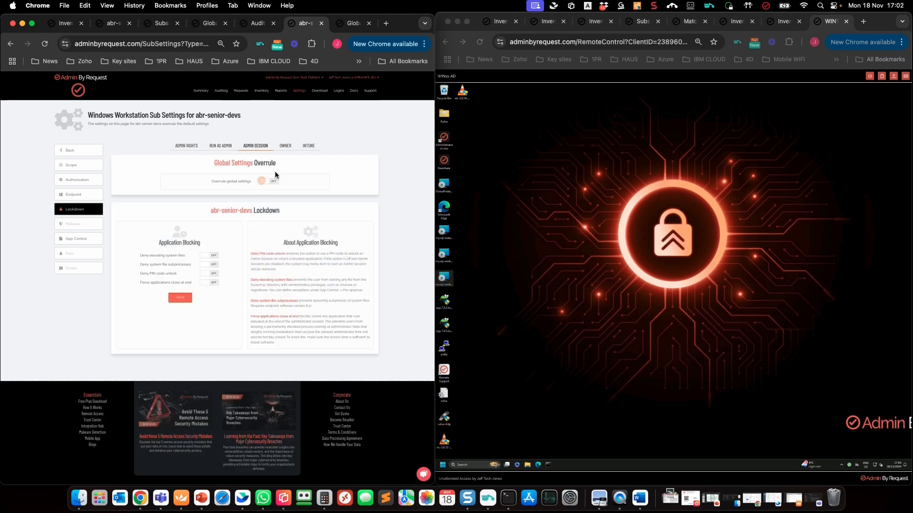
{"action": "left_click", "coordinate": [306, 147]}
{"action": "left_click", "coordinate": [264, 181]}
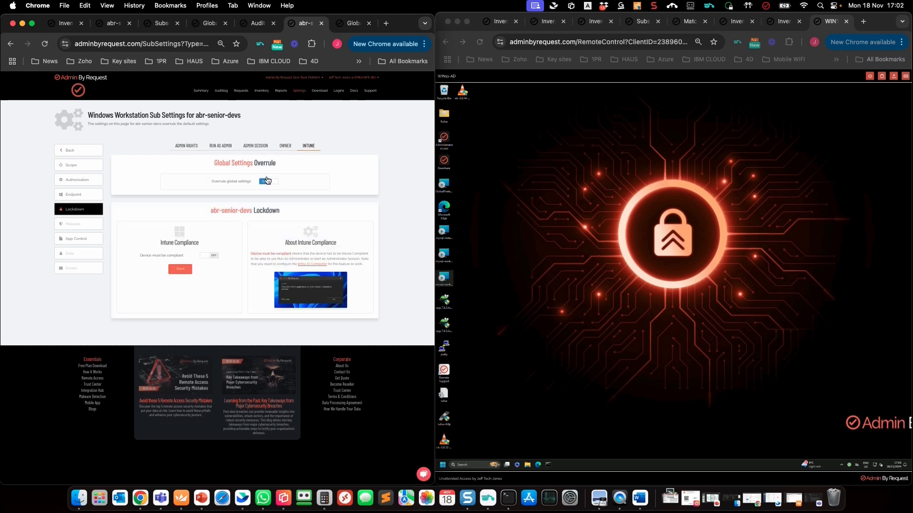
Step: Turn on the global settings override for the Admin Rights and Owner sections of the abr-senior-devs Lockdown settings
{"action": "left_click", "coordinate": [256, 148]}
{"action": "left_click", "coordinate": [238, 148]}
{"action": "left_click", "coordinate": [186, 148]}
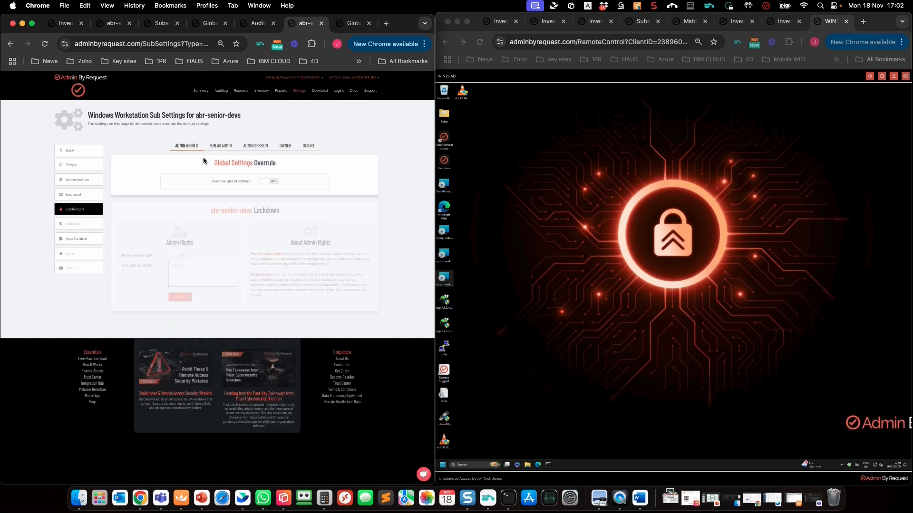
{"action": "left_click", "coordinate": [264, 182]}
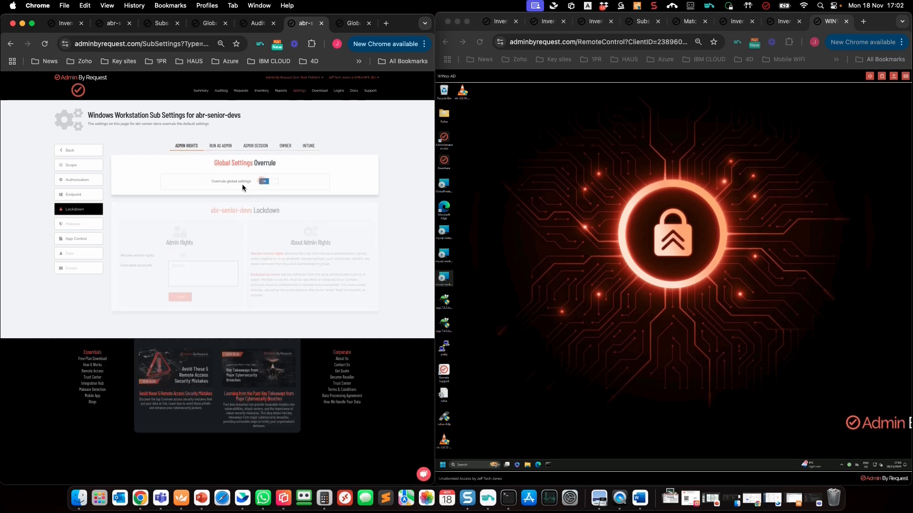
{"action": "left_click", "coordinate": [221, 148]}
{"action": "left_click", "coordinate": [257, 148]}
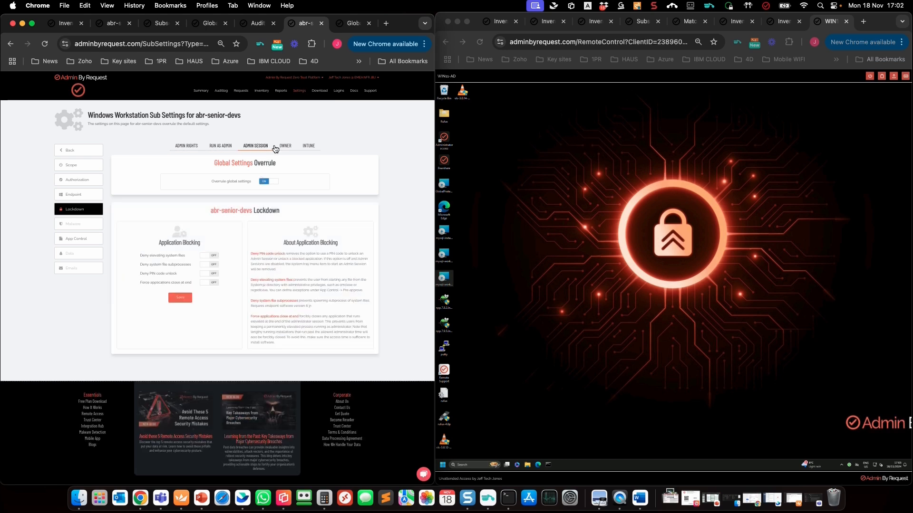
{"action": "left_click", "coordinate": [287, 148]}
{"action": "left_click", "coordinate": [306, 148]}
{"action": "left_click", "coordinate": [285, 148]}
{"action": "left_click", "coordinate": [267, 183]}
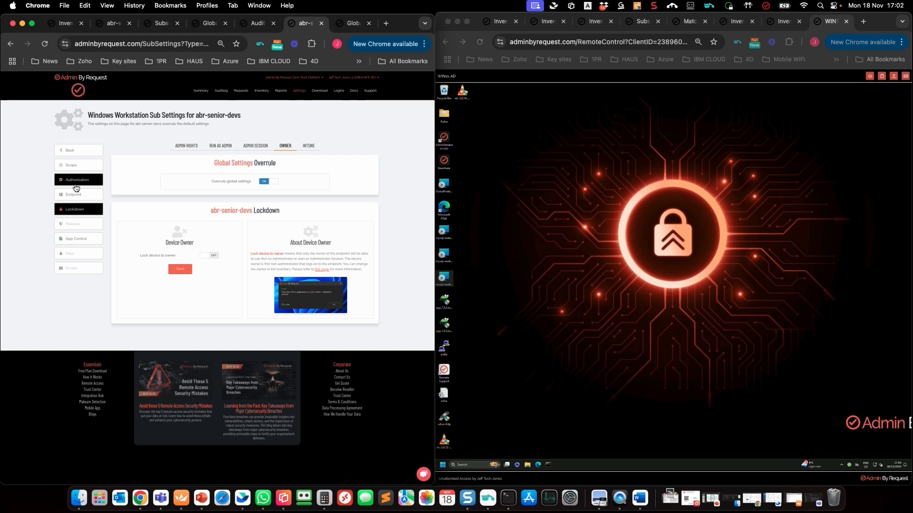
Step: Override the global settings for Malware Detection and for Machine Learning and AI Approval under App Control in the abr-senior-devs sub setting
{"action": "left_click", "coordinate": [76, 225]}
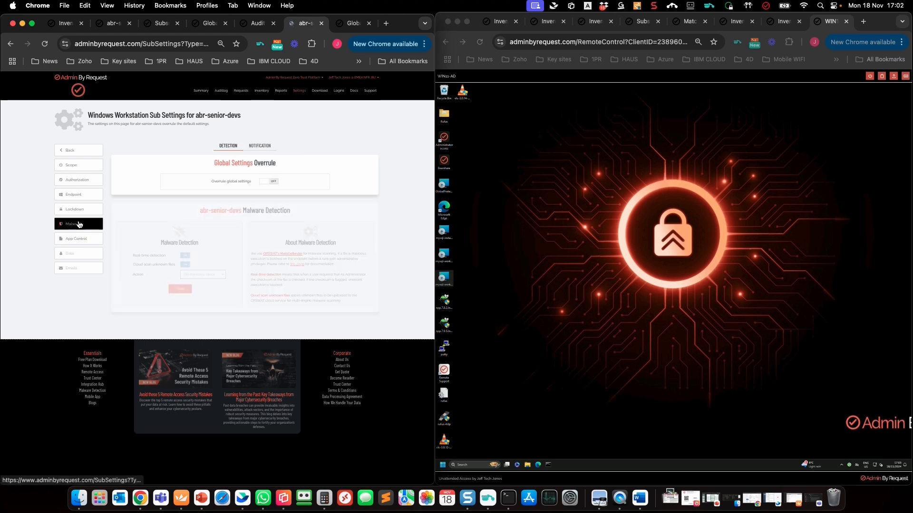
{"action": "left_click", "coordinate": [261, 182]}
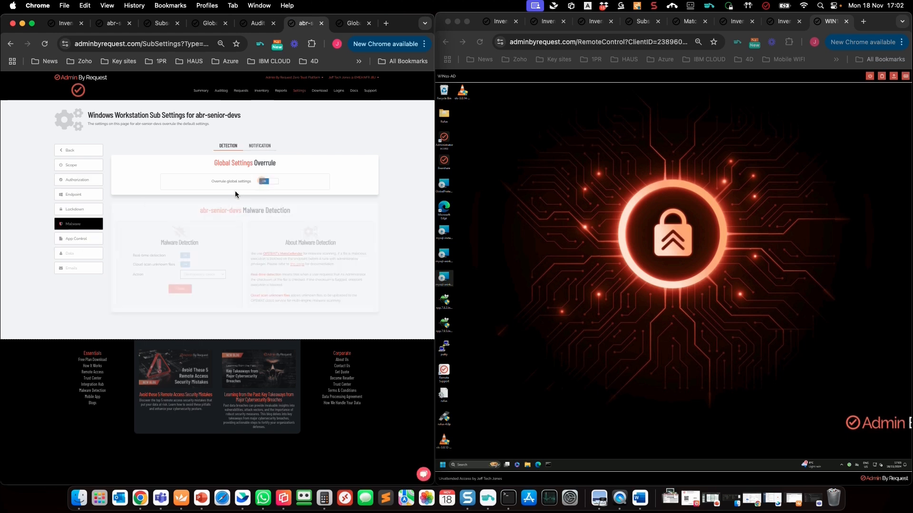
{"action": "left_click", "coordinate": [74, 241]}
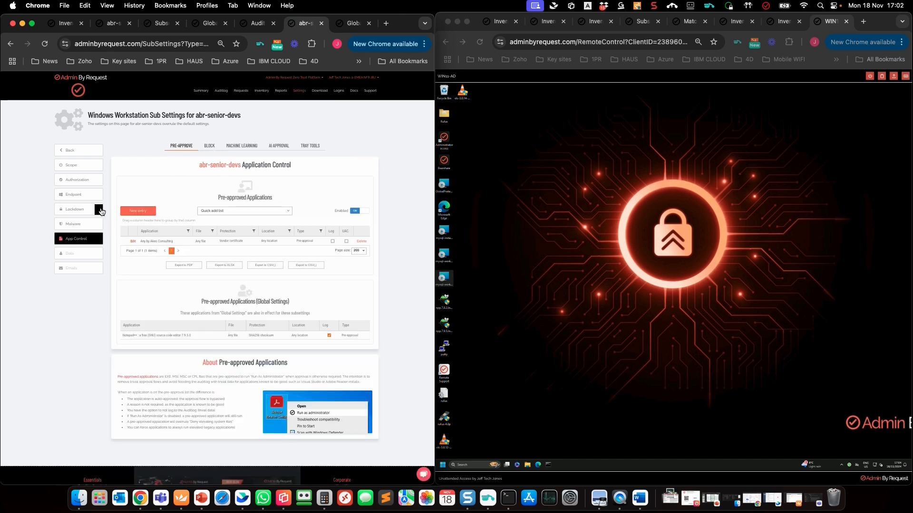
{"action": "left_click", "coordinate": [250, 146]}
{"action": "left_click", "coordinate": [264, 181]}
{"action": "left_click", "coordinate": [273, 148]}
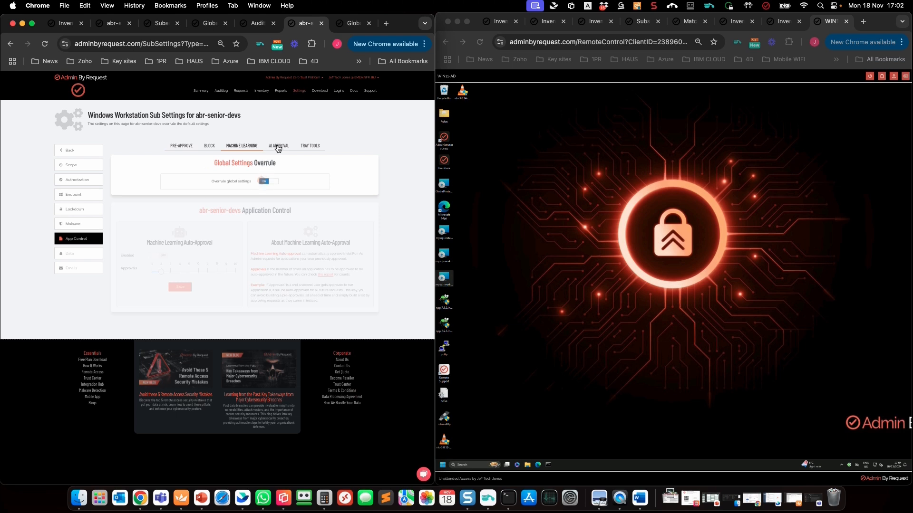
{"action": "left_click", "coordinate": [266, 182]}
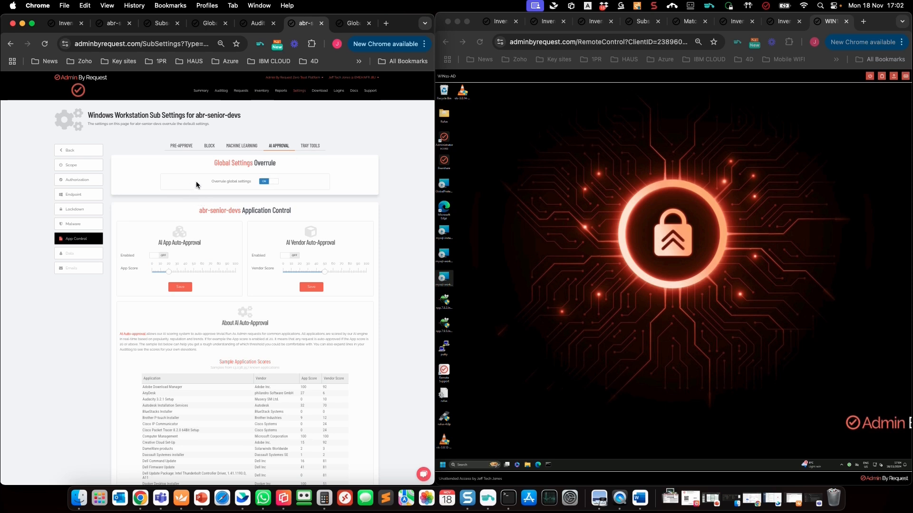
Step: Review the machine learning, blocked and pre-approved application sections of the abr-senior-devs App Control settings
{"action": "left_click", "coordinate": [236, 150]}
{"action": "left_click", "coordinate": [206, 150]}
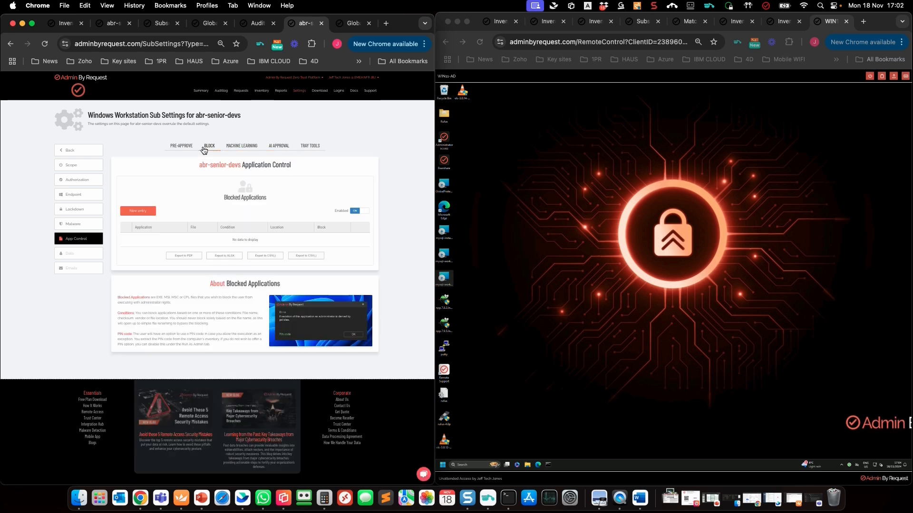
{"action": "left_click", "coordinate": [187, 150]}
Step: Check the Data settings of abr-senior-devs and turn on the global settings override for its Request Emails
{"action": "left_click", "coordinate": [75, 257]}
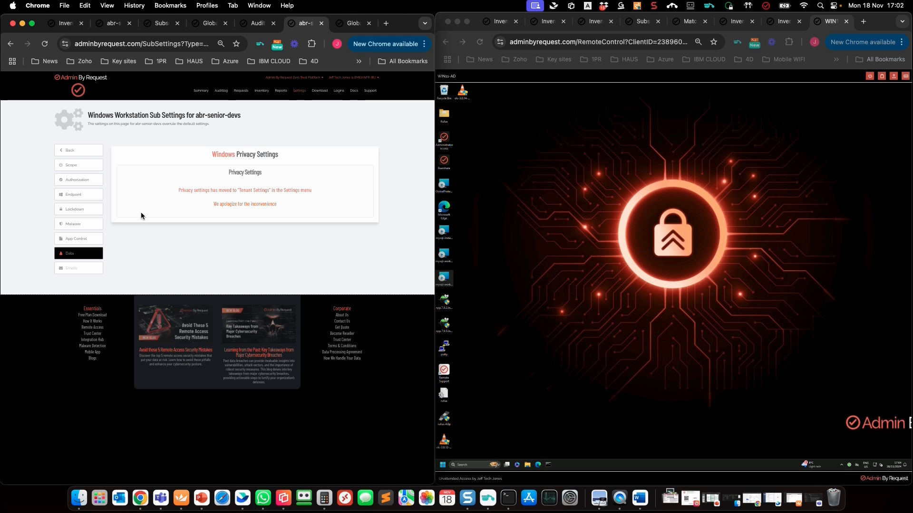
{"action": "left_click", "coordinate": [72, 270]}
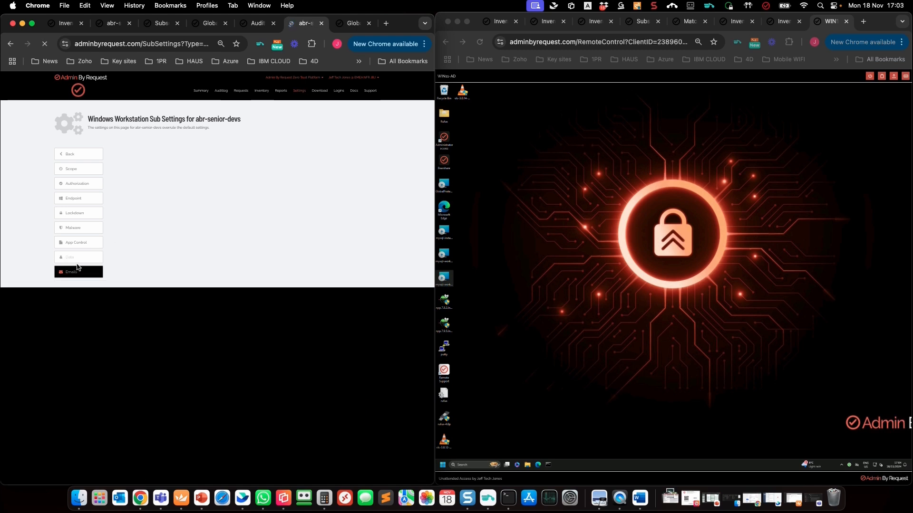
{"action": "left_click", "coordinate": [272, 184]}
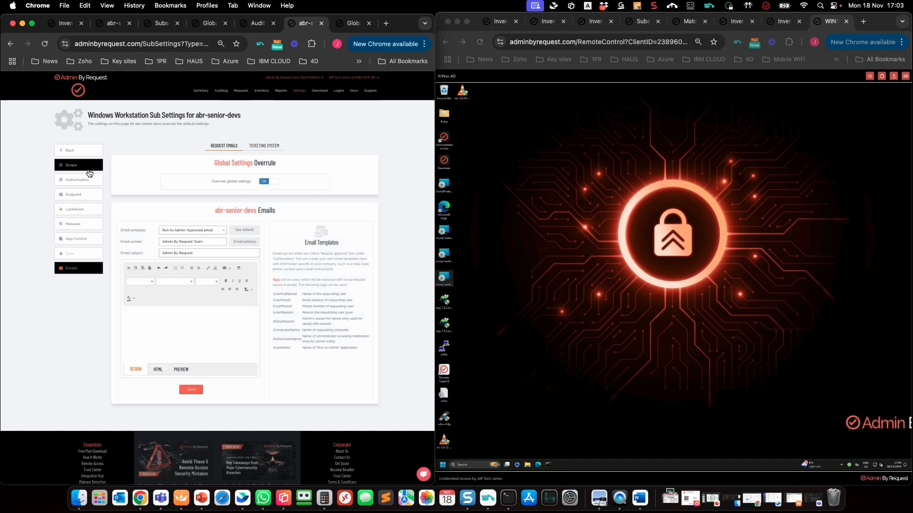
Step: Review the abr-senior-devs Scope, Authorization, Endpoint, Lockdown, Malware and App Control pages, and return to the Windows sub settings list
{"action": "left_click", "coordinate": [71, 168]}
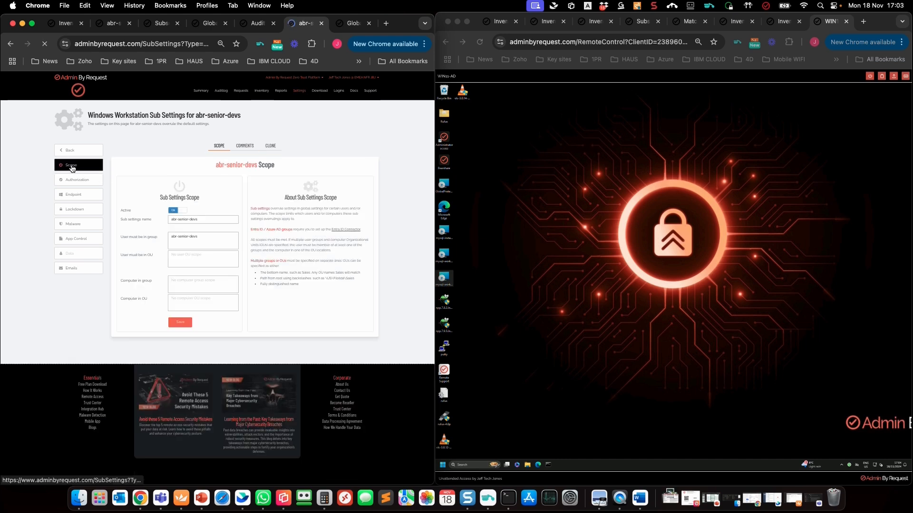
{"action": "left_click", "coordinate": [74, 182]}
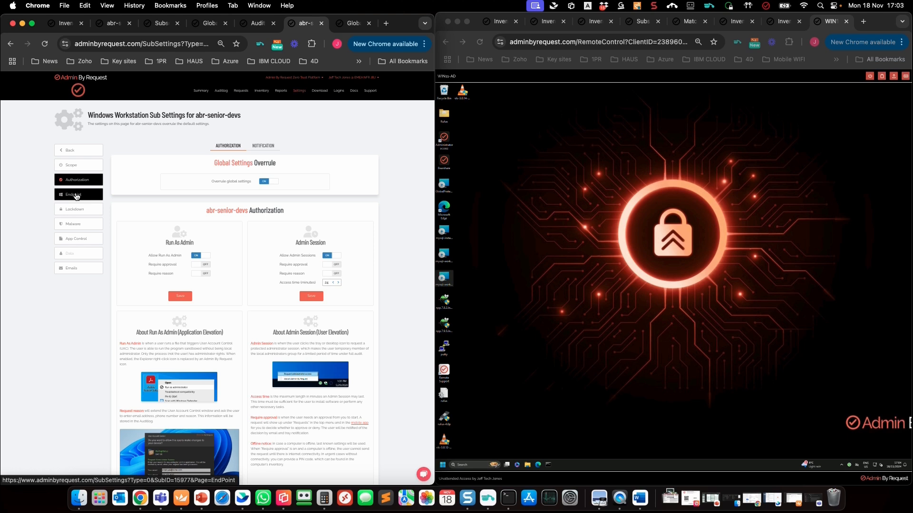
{"action": "left_click", "coordinate": [76, 196]}
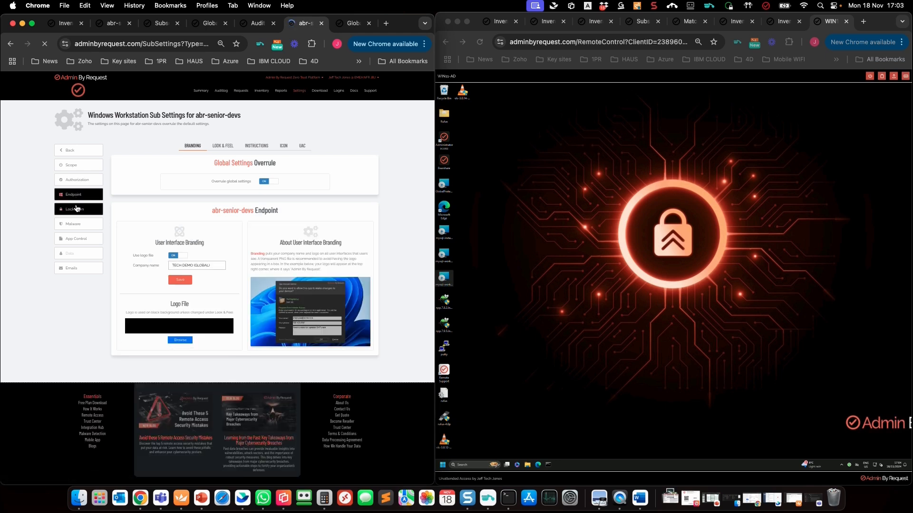
{"action": "left_click", "coordinate": [76, 212]}
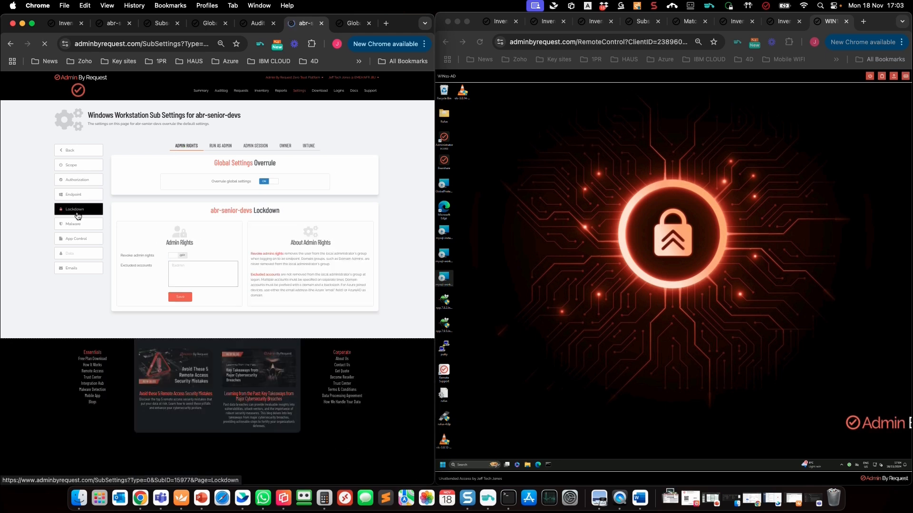
{"action": "left_click", "coordinate": [79, 230]}
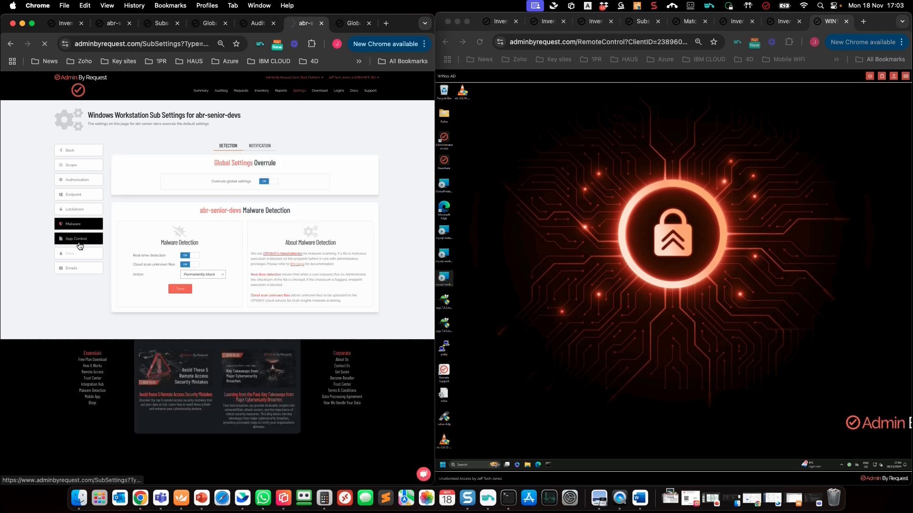
{"action": "left_click", "coordinate": [80, 245]}
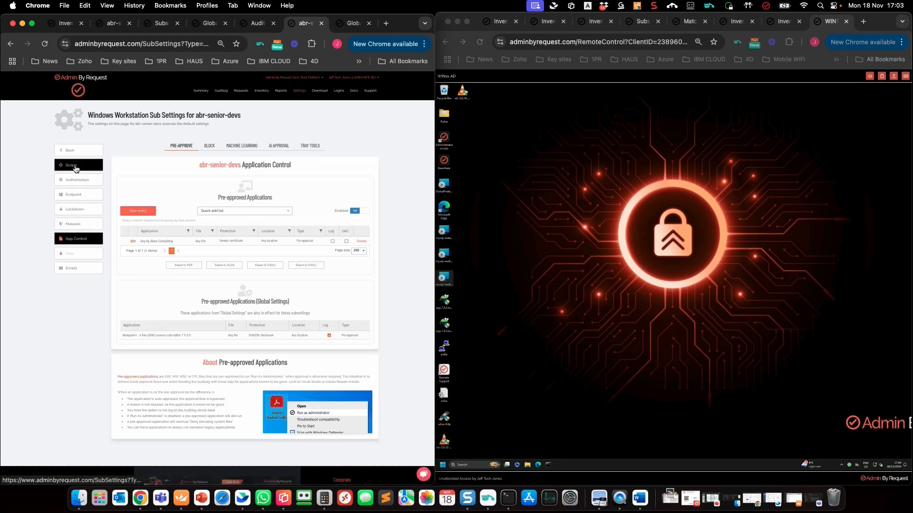
{"action": "left_click", "coordinate": [72, 150]}
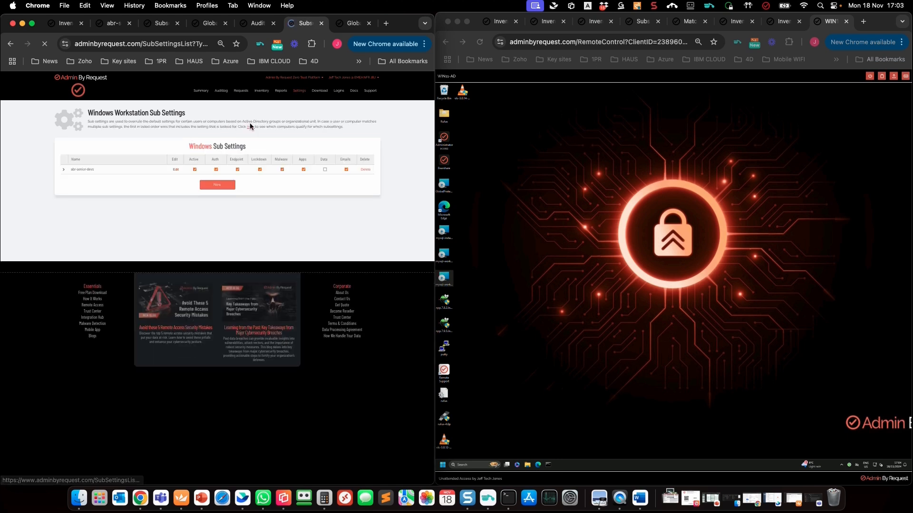